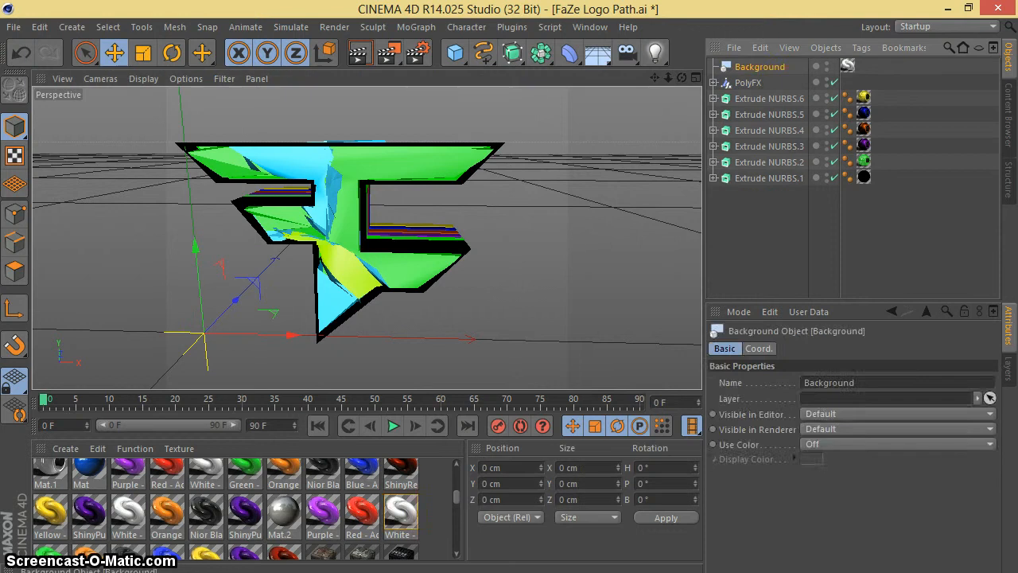
- Set the strength of the Random effector inside the PolyFX group to 0%
left_click(749, 83)
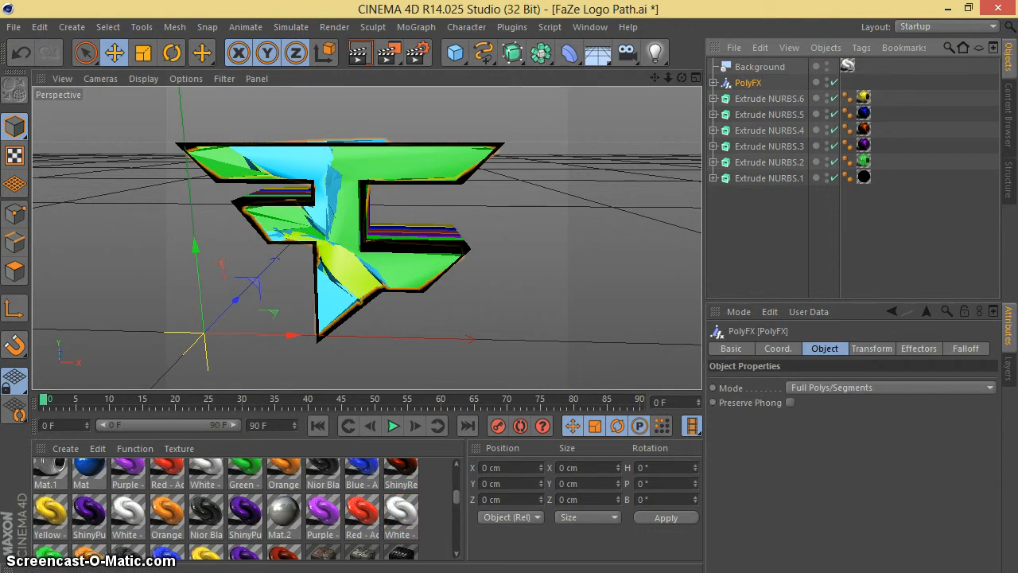
left_click(713, 83)
left_click(761, 99)
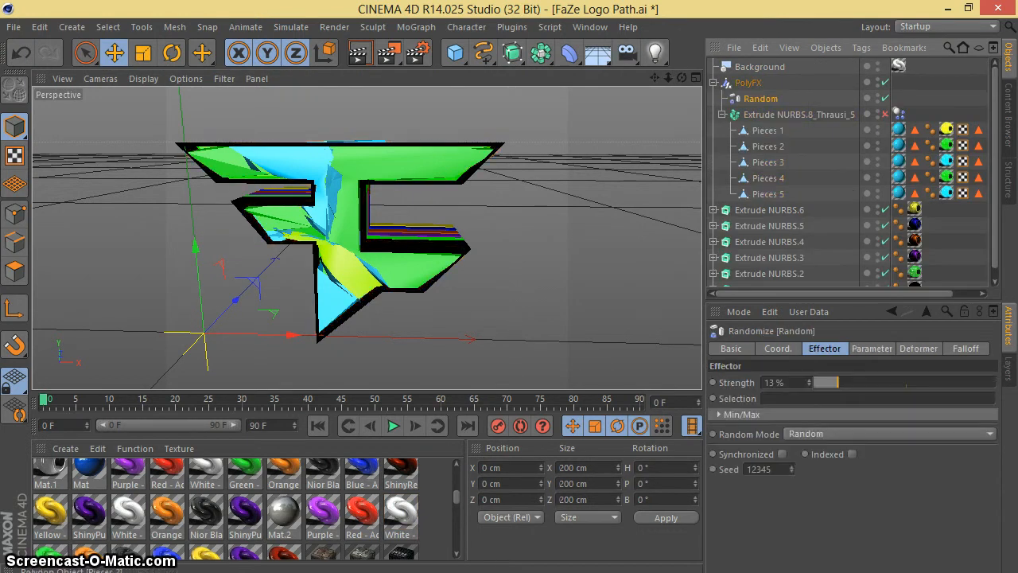
left_click_drag(839, 382, 813, 382)
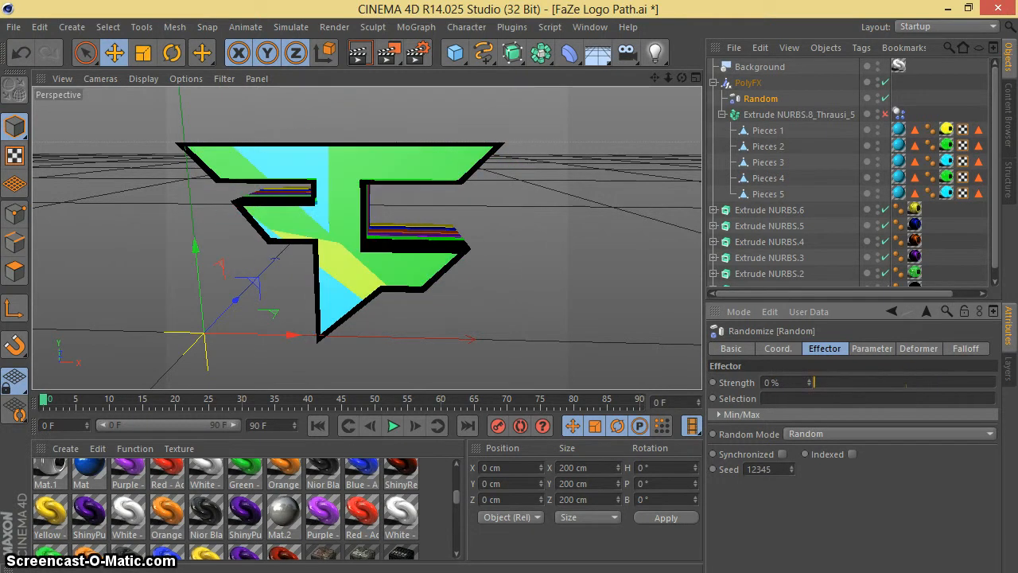
- Set the Random effector's falloff weight to 49% and keep its strength at 0%
left_click(966, 348)
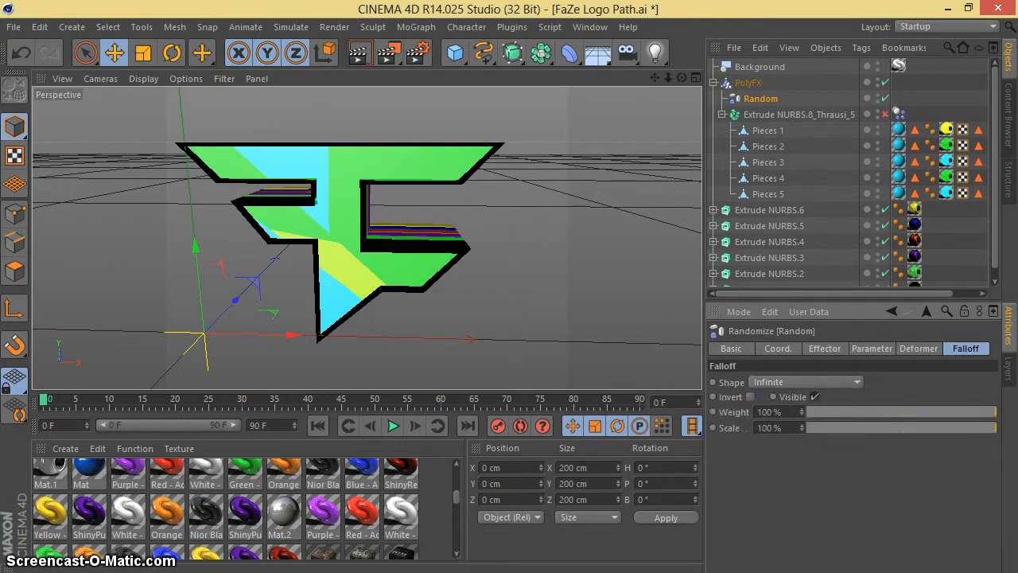
left_click(901, 411)
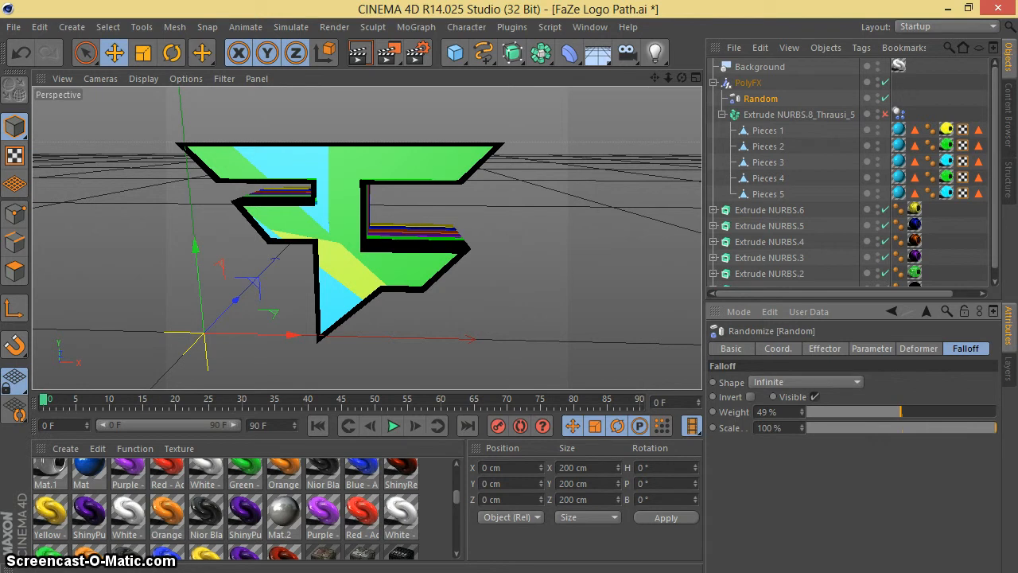
left_click(825, 349)
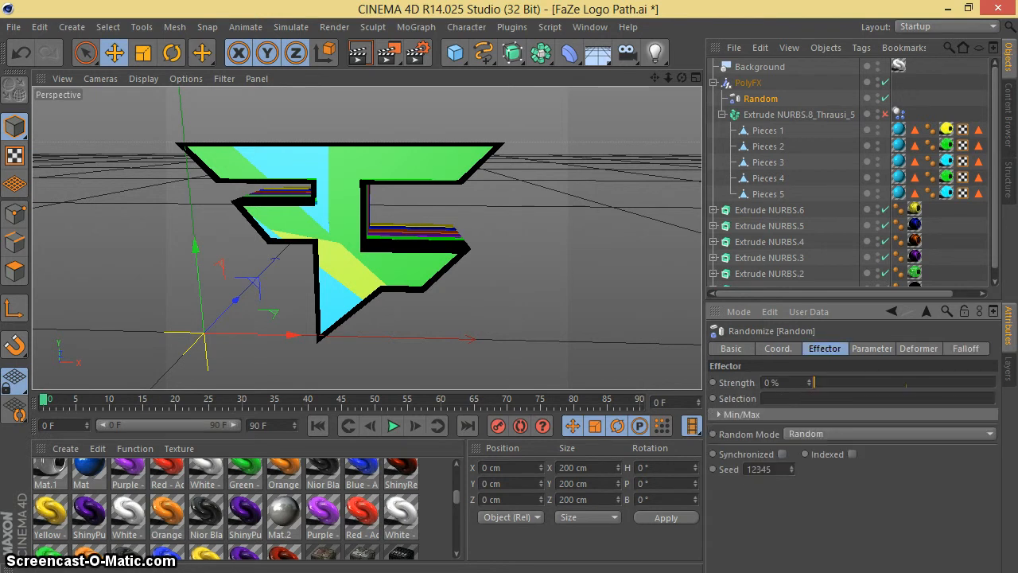
mouse_move(813, 382)
left_mouse_down()
mouse_move(922, 382)
mouse_move(813, 382)
left_mouse_up()
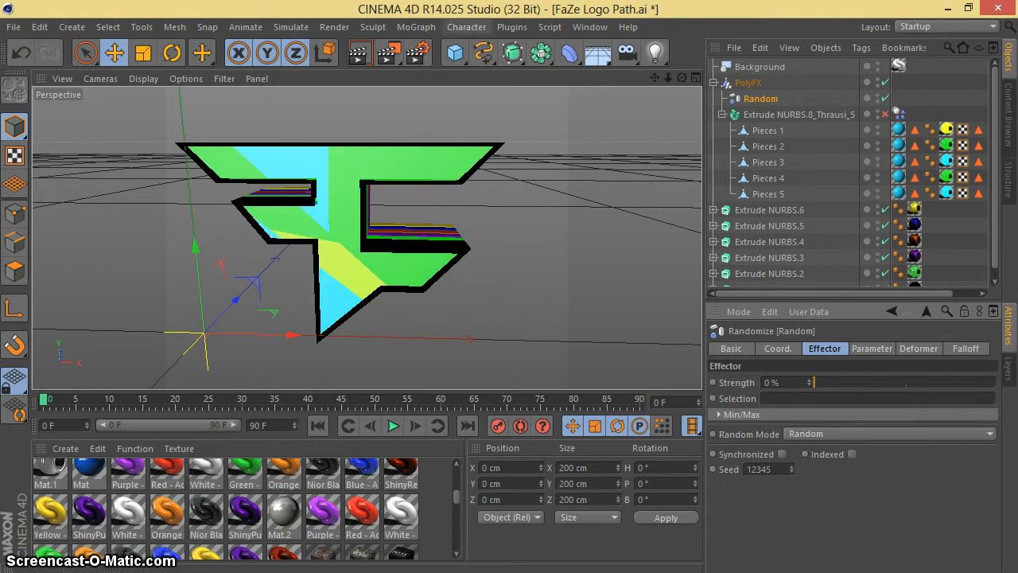
- Delete the Random effector, the fractured extrusion with its pieces, and all the Extrude NURBS objects of the logo
left_click(818, 88)
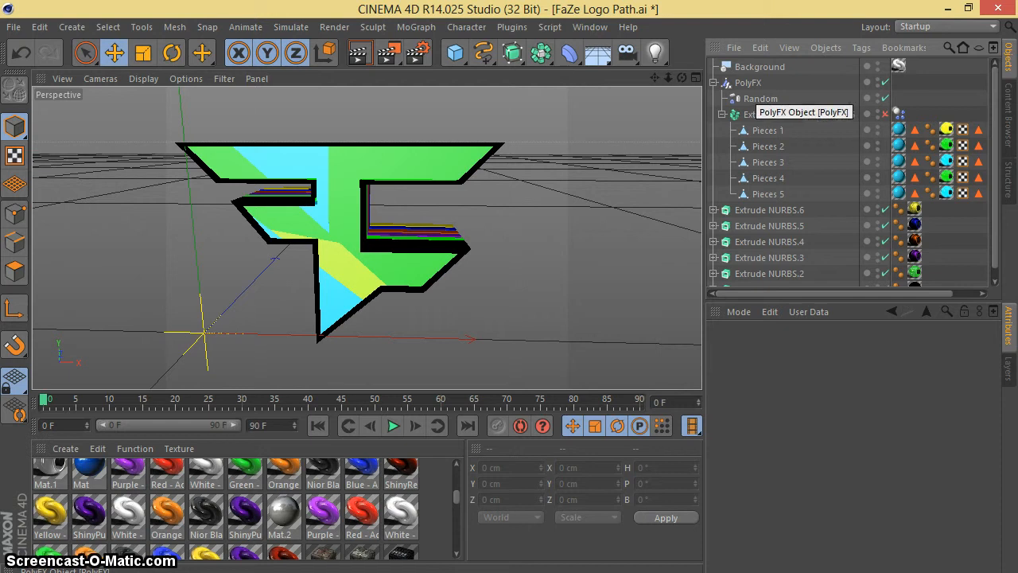
left_click_drag(786, 84, 768, 287)
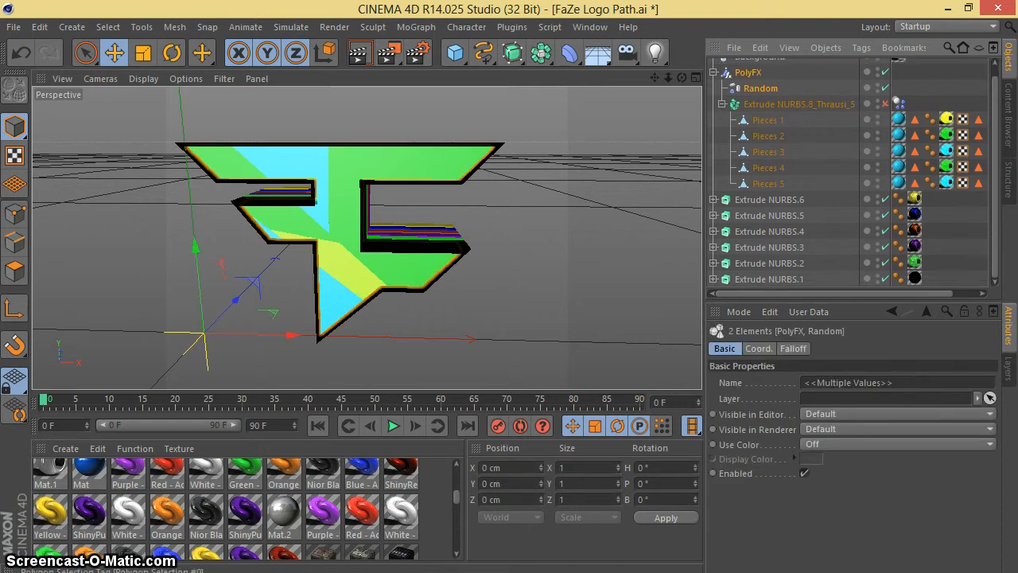
key("Delete")
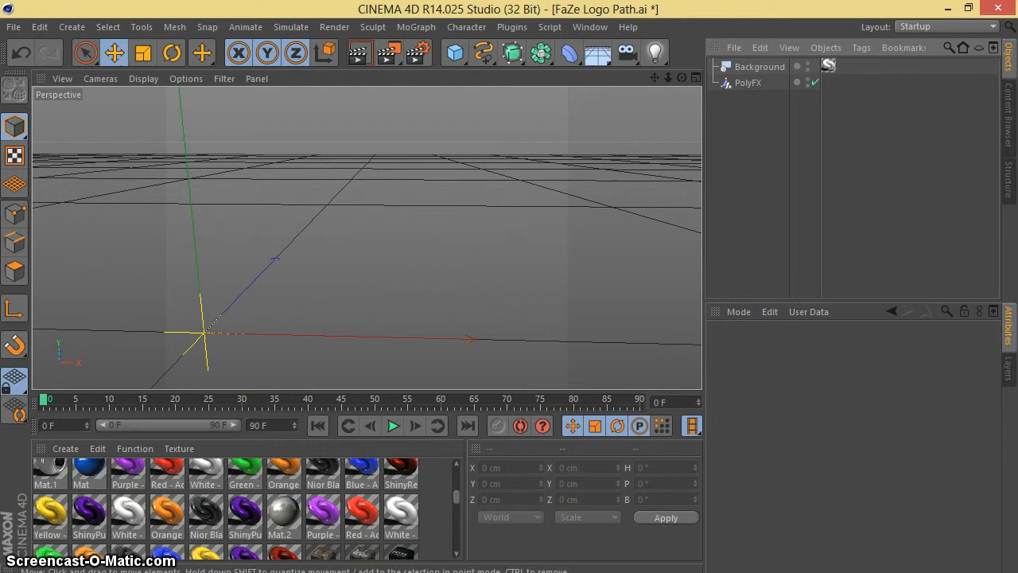
left_click_drag(457, 497, 456, 473)
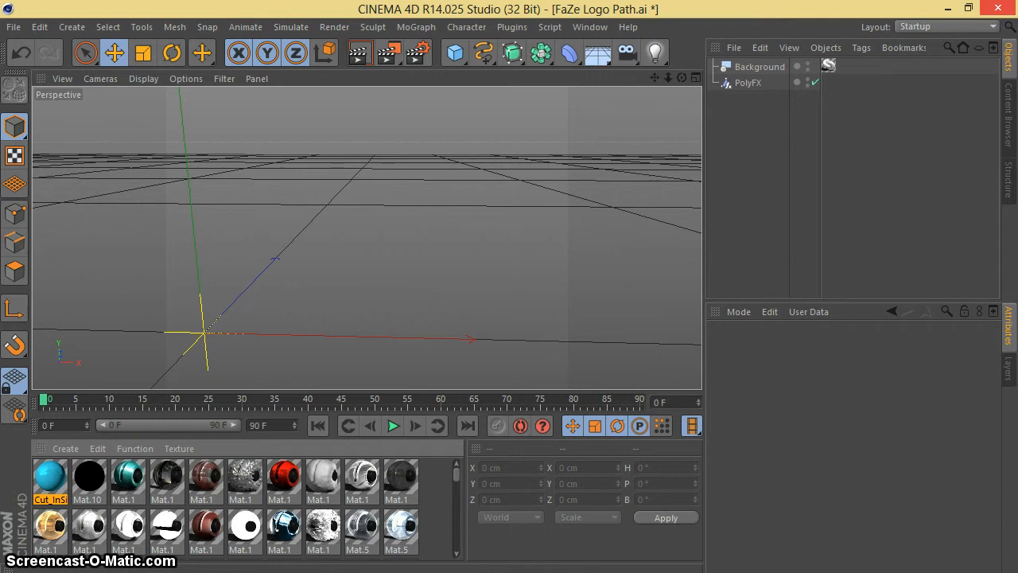
- Import Darth Logo Path.ai from the desktop folder 2D Logos > Clans > Darth into Cinema 4D at scale 1 centimeter with connected splines
mouse_move(1017, 0)
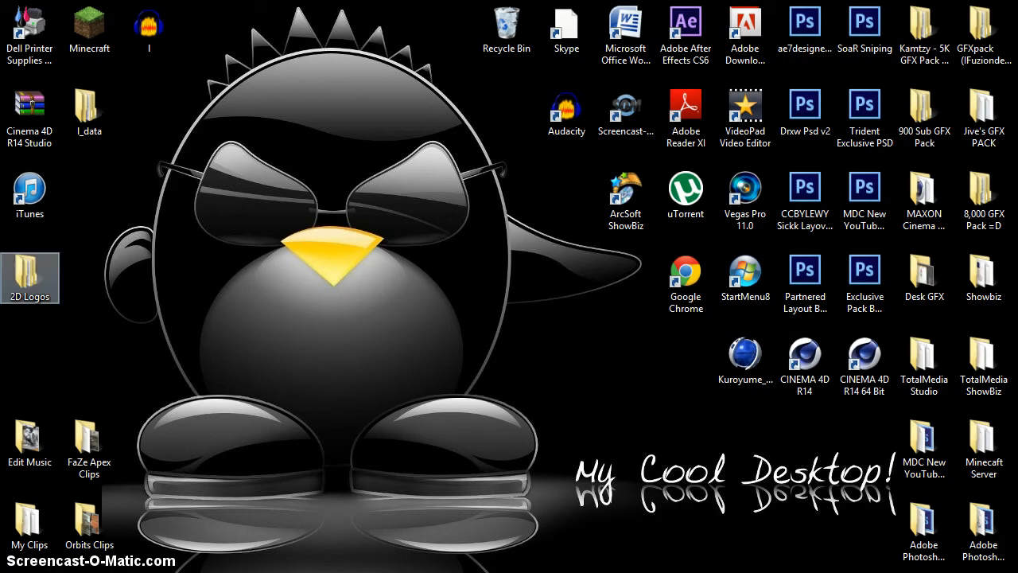
double_click(30, 274)
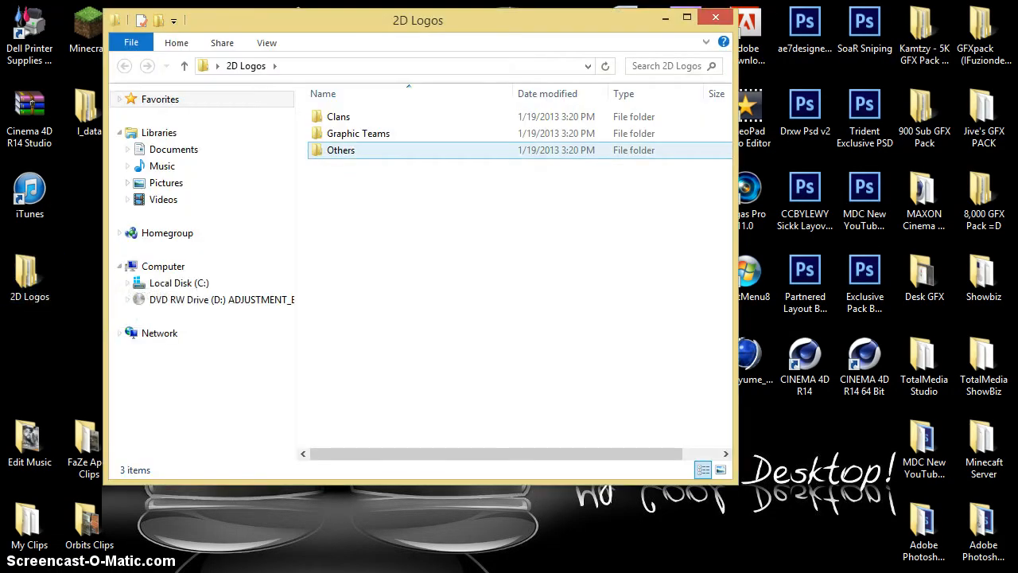
double_click(338, 116)
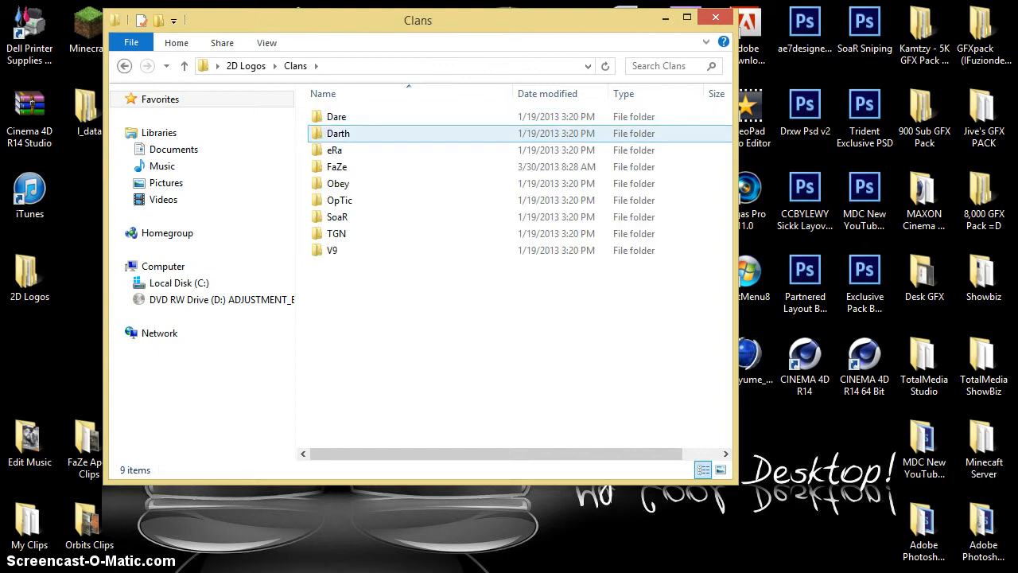
left_click(338, 132)
key("Return")
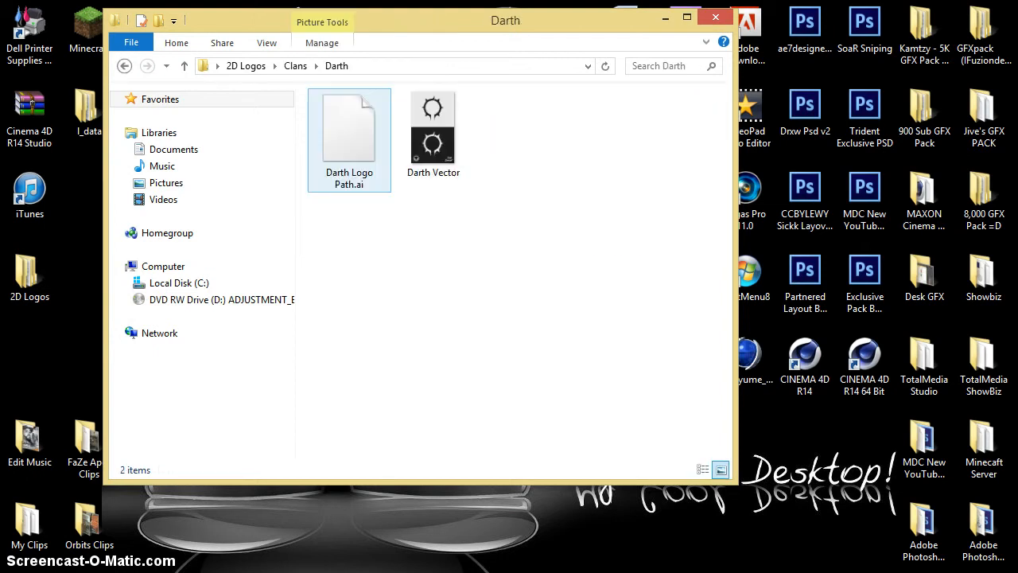
left_click_drag(349, 135, 513, 553)
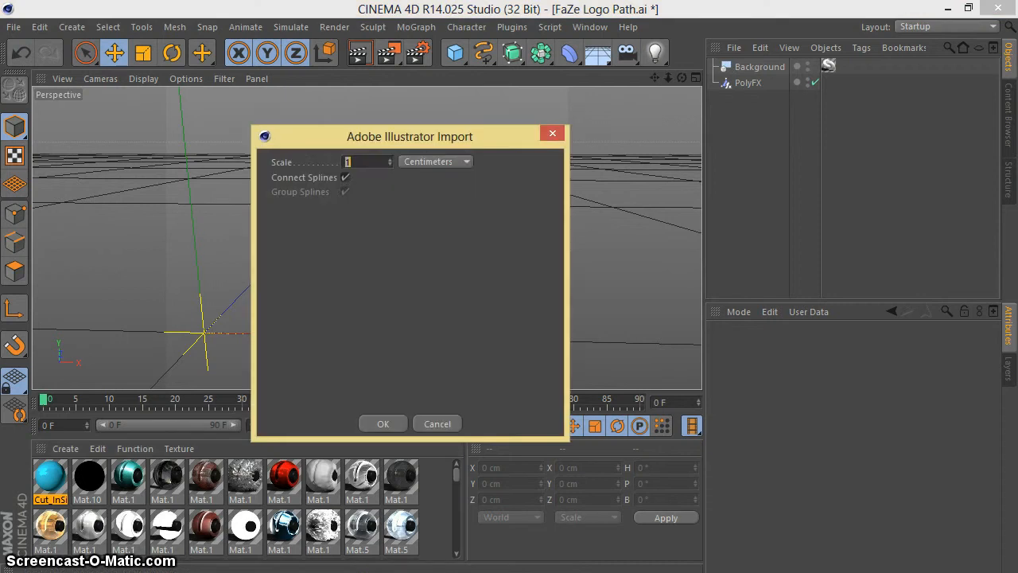
left_click(384, 424)
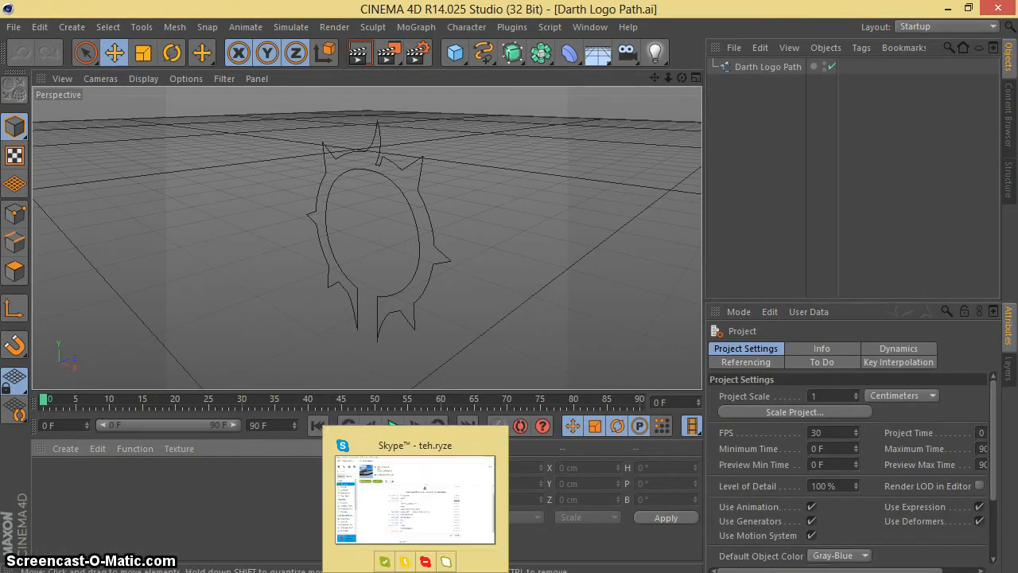
left_click(119, 571)
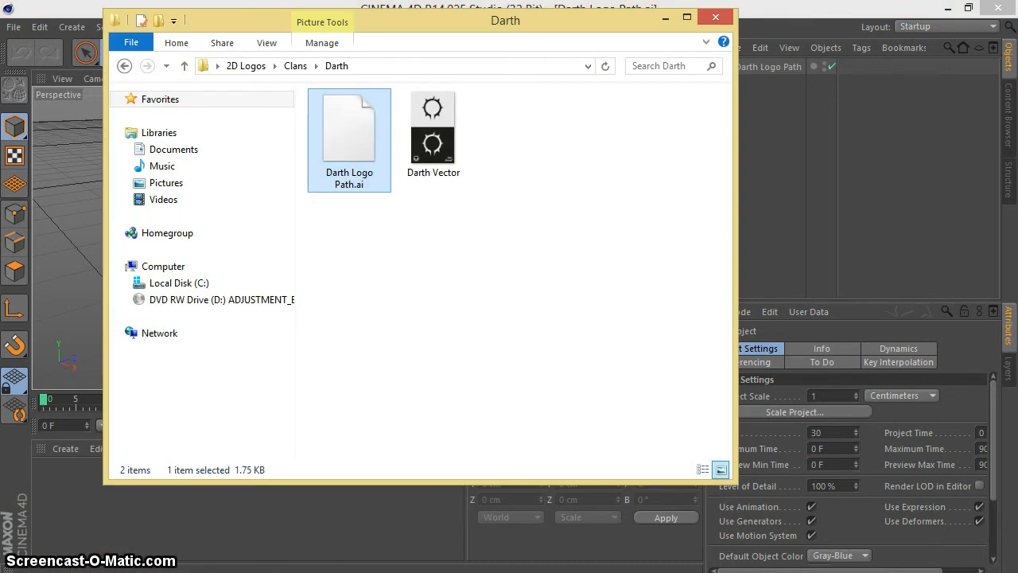
left_click(119, 571)
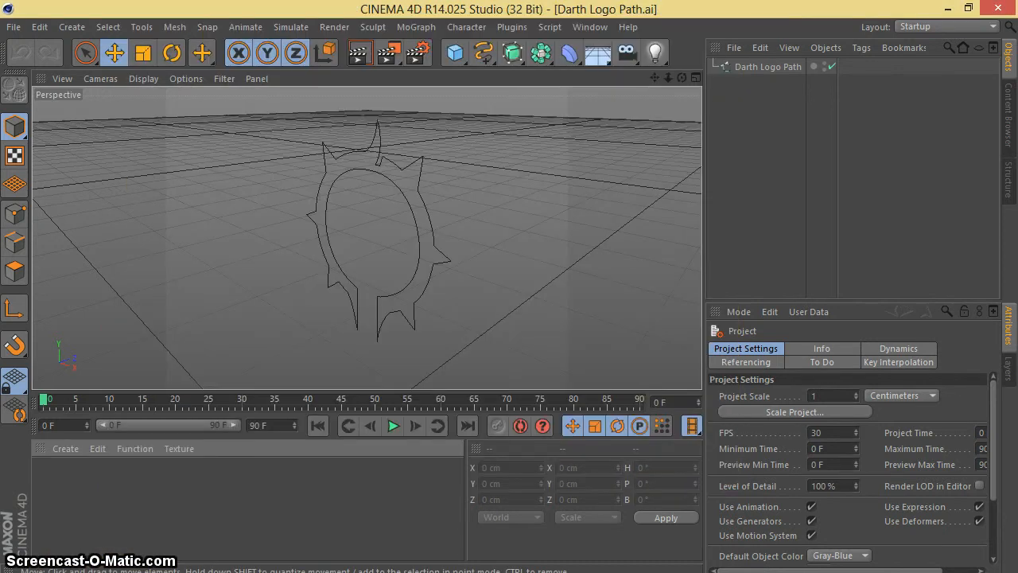
- Add an Extrude NURBS object and nest the Darth Logo Path spline inside it
left_click(768, 67)
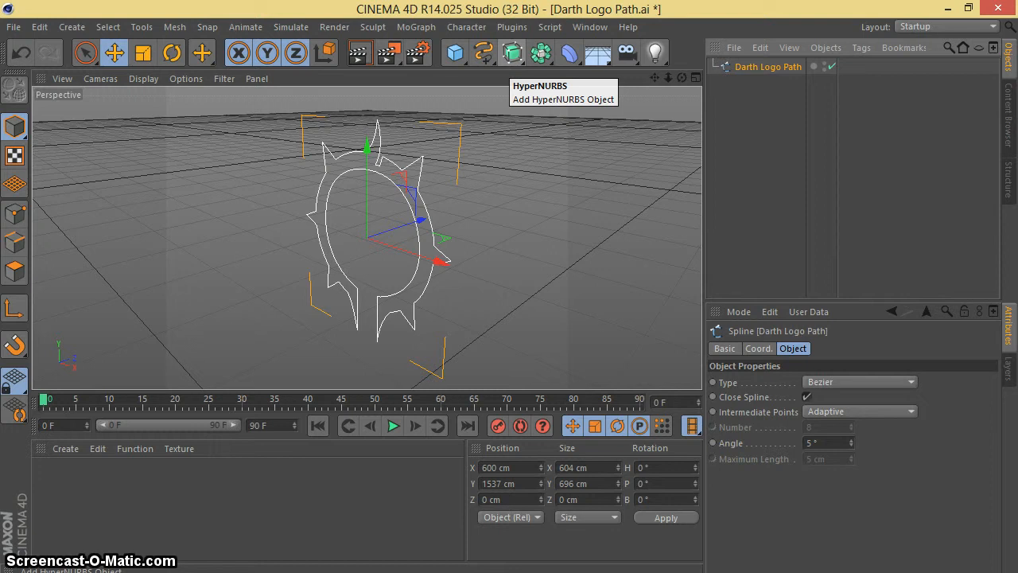
left_click(513, 52)
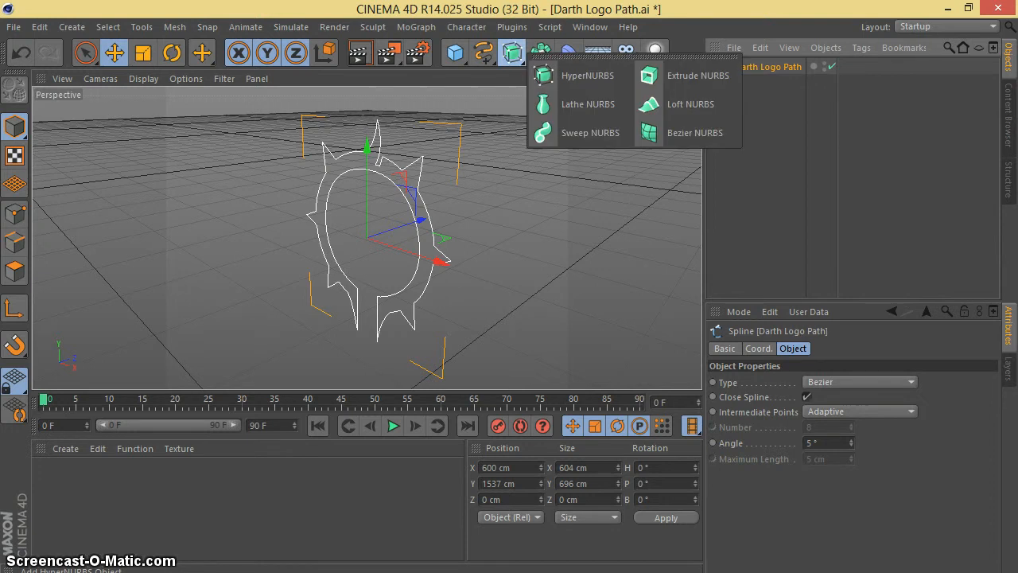
left_click(698, 75)
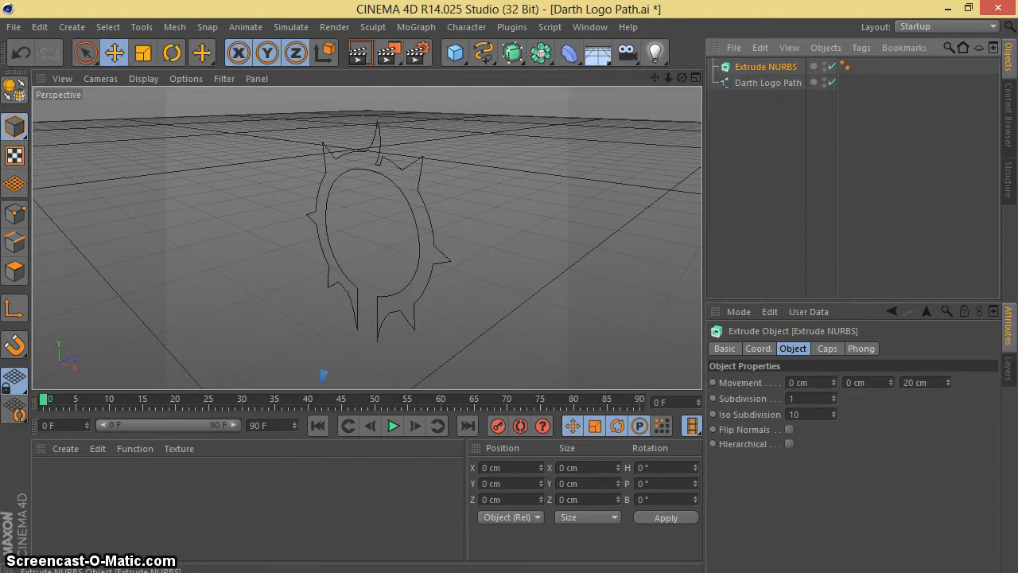
left_click(768, 83)
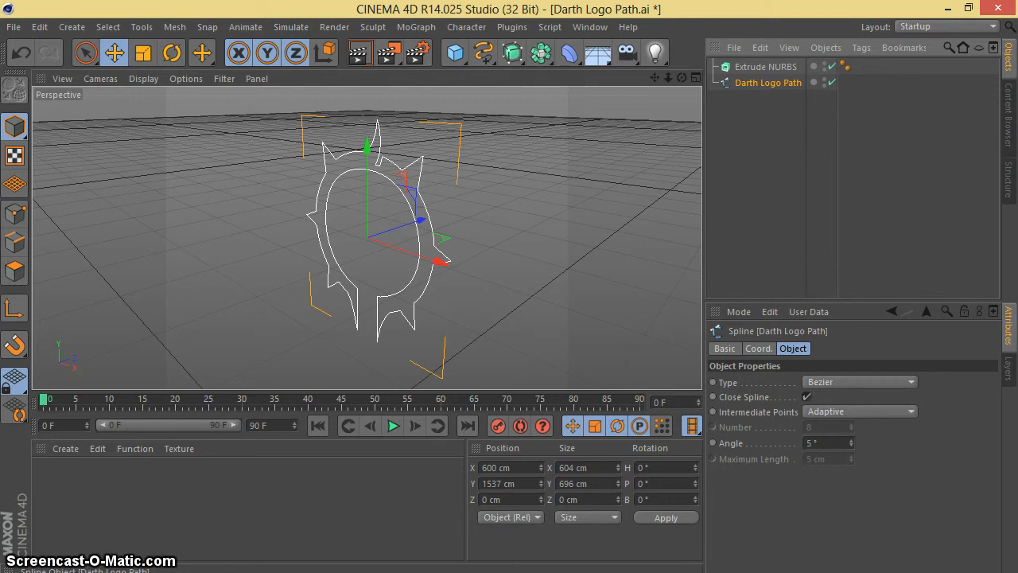
left_click_drag(768, 83, 766, 67)
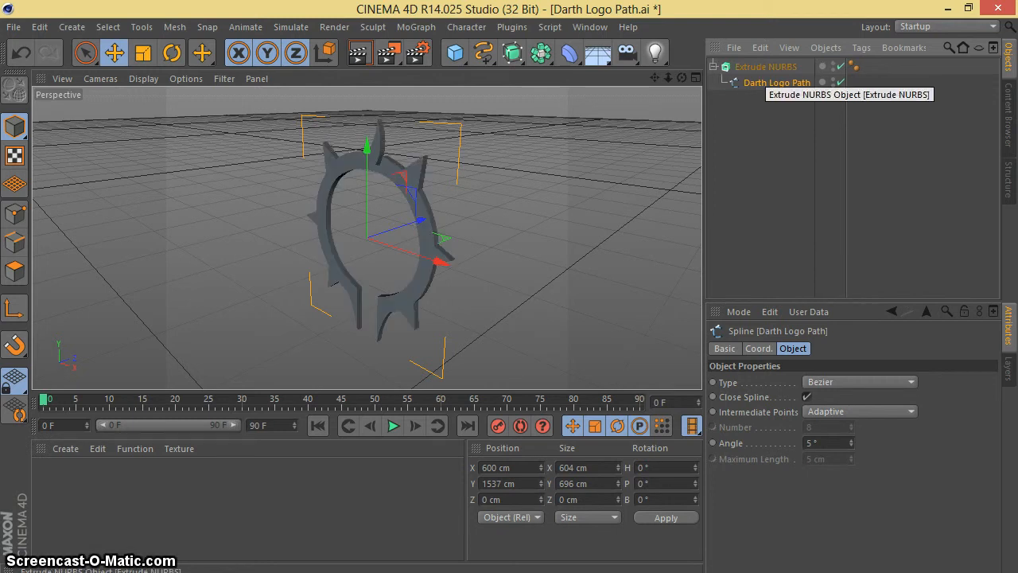
left_click(714, 66)
- Set the Extrude NURBS object's Z movement to 30 cm
left_click(765, 67)
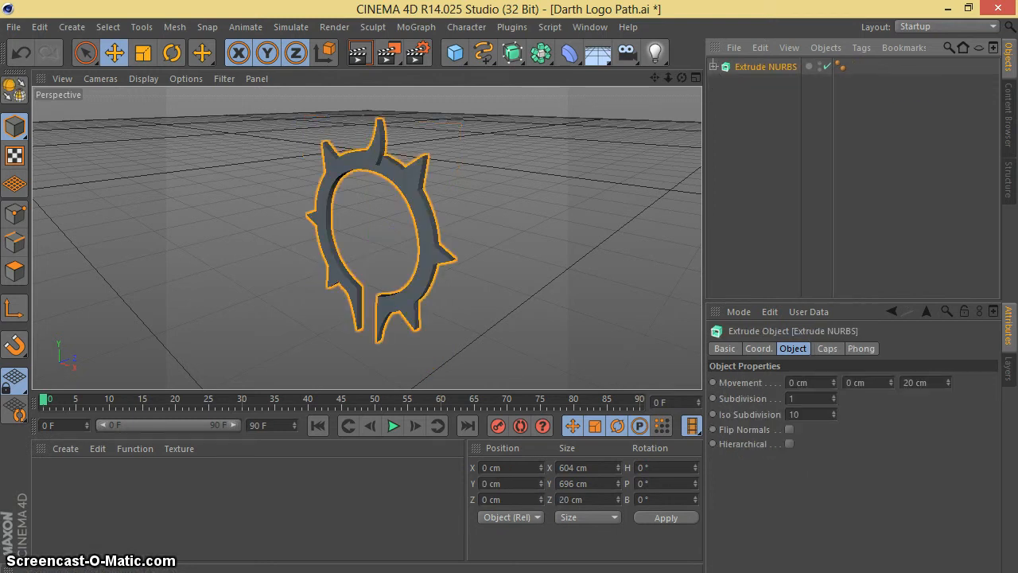
left_click(907, 382)
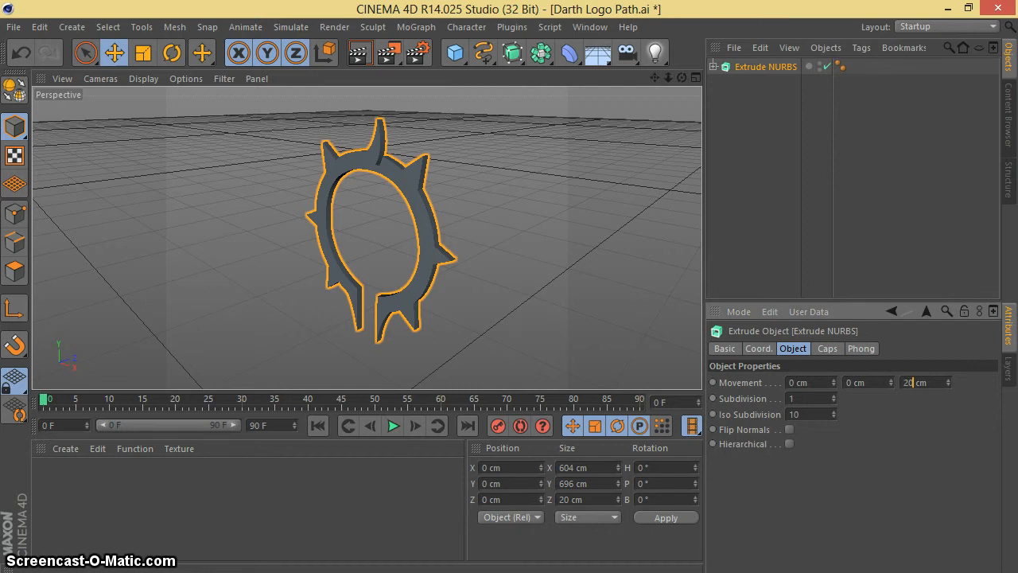
key("BackSpace")
key("BackSpace")
type("30")
key("Return")
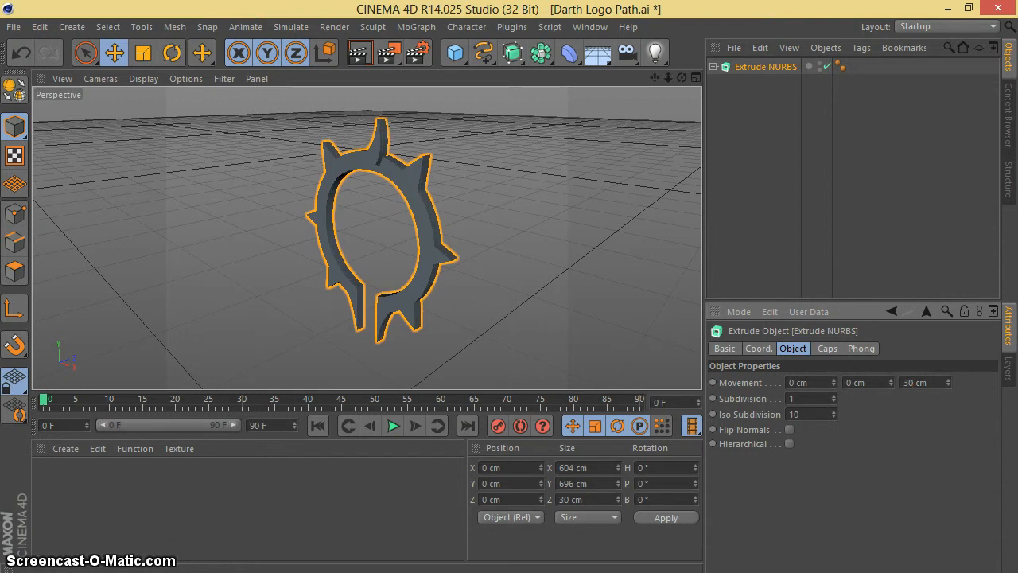
- Load the materials from the MASSIVE GFX PACK file in the Graphics folder into the scene
left_click_drag(682, 78, 732, 73)
mouse_move(366, 237)
left_mouse_down()
mouse_move(383, 237)
mouse_move(357, 237)
left_mouse_up()
left_click_drag(655, 78, 494, 78)
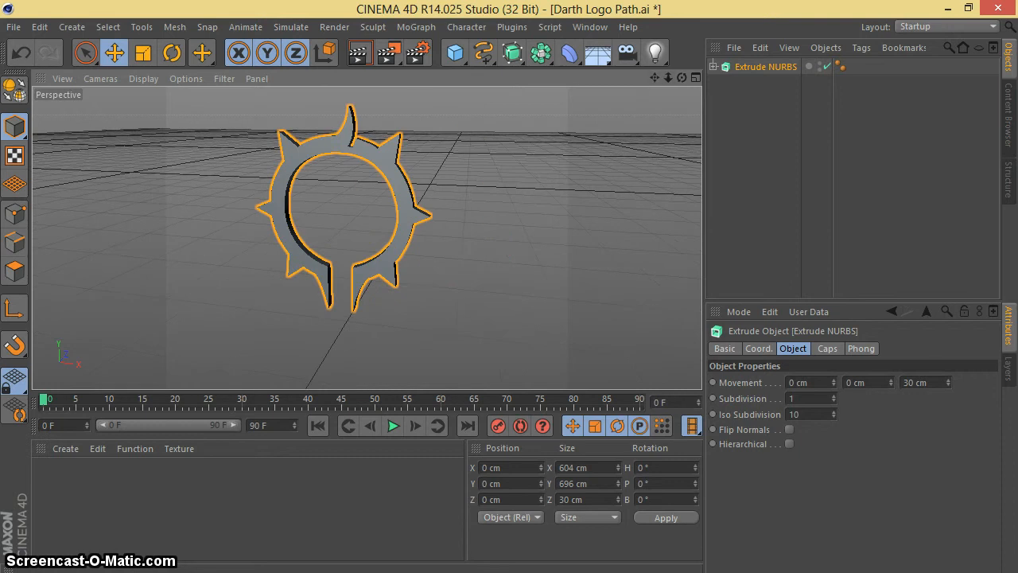
mouse_move(682, 78)
left_mouse_down()
mouse_move(708, 80)
mouse_move(618, 79)
mouse_move(697, 78)
left_mouse_up()
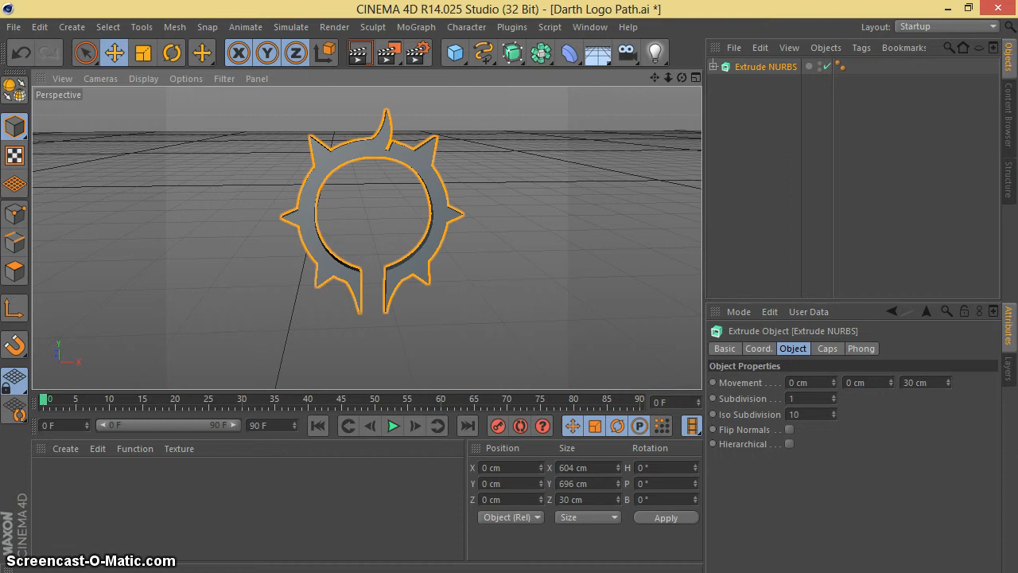
left_click(65, 448)
mouse_move(88, 334)
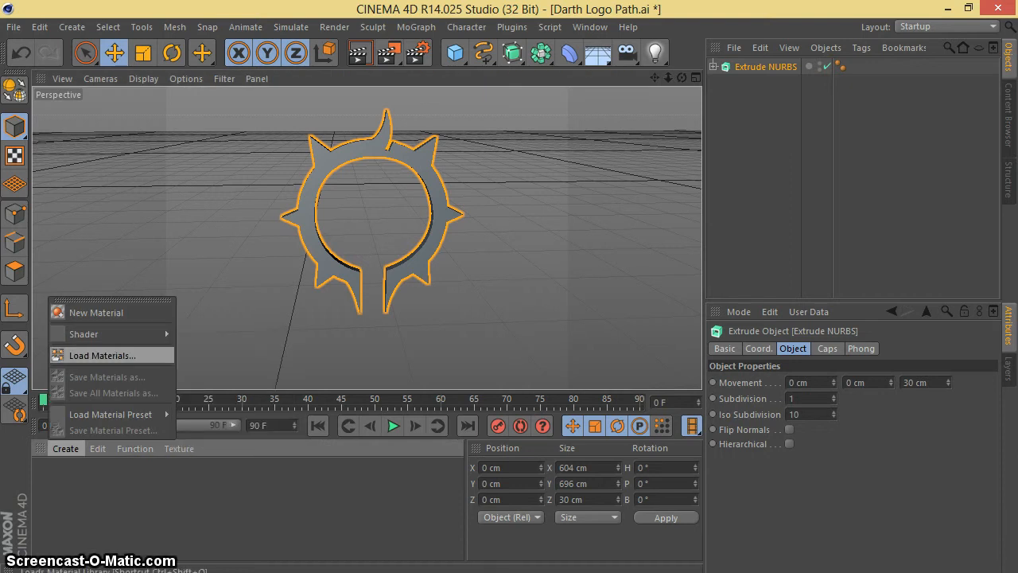
left_click(102, 356)
scroll(310, 215, "down", 5)
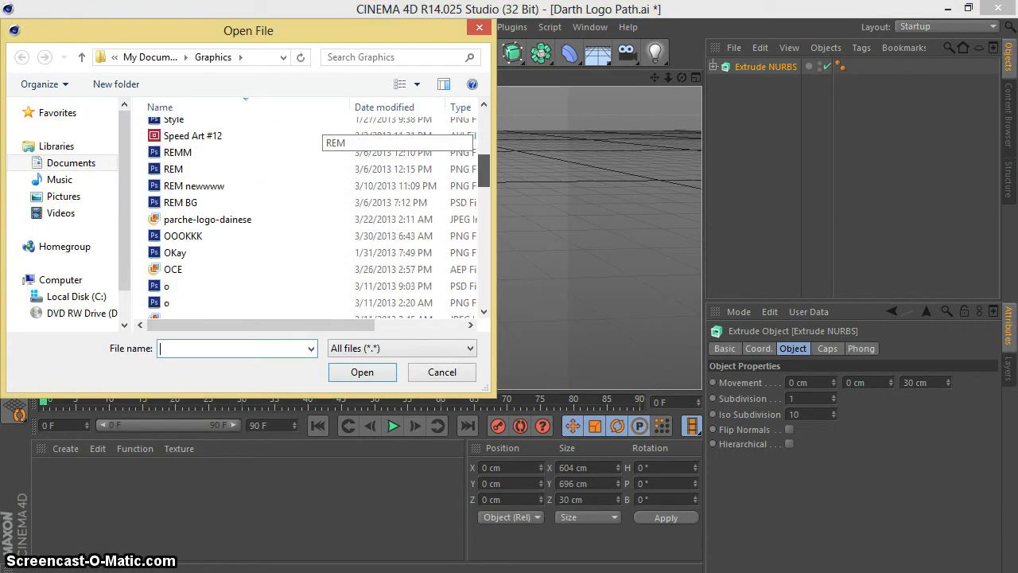
scroll(318, 193, "down", 7)
scroll(318, 193, "up", 1)
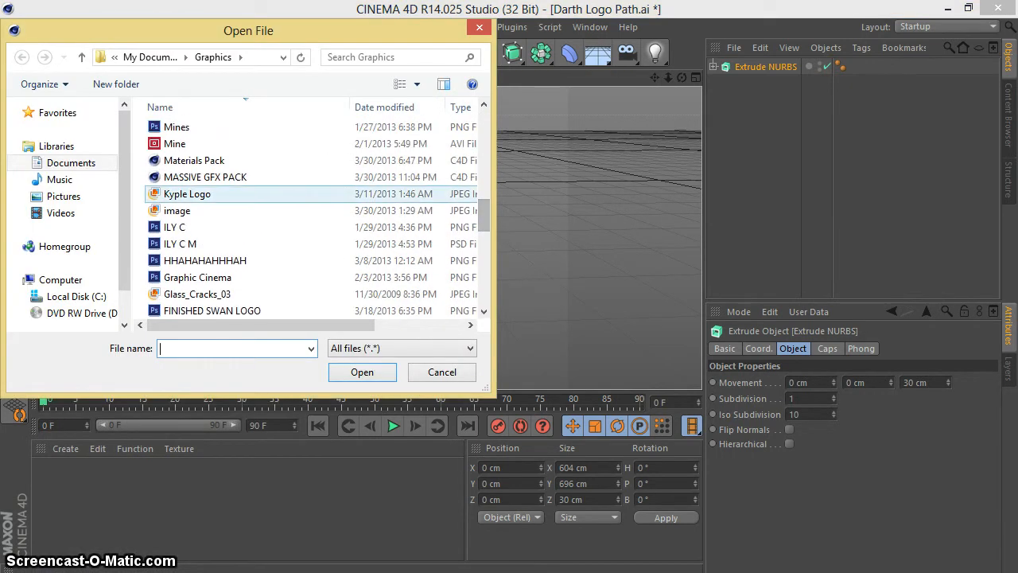
double_click(205, 177)
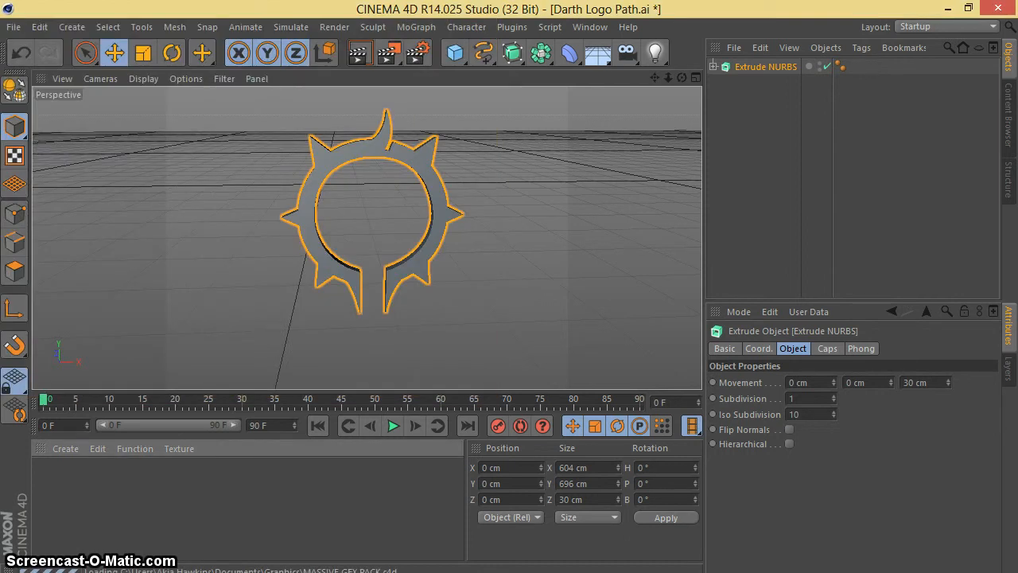
left_click(609, 357)
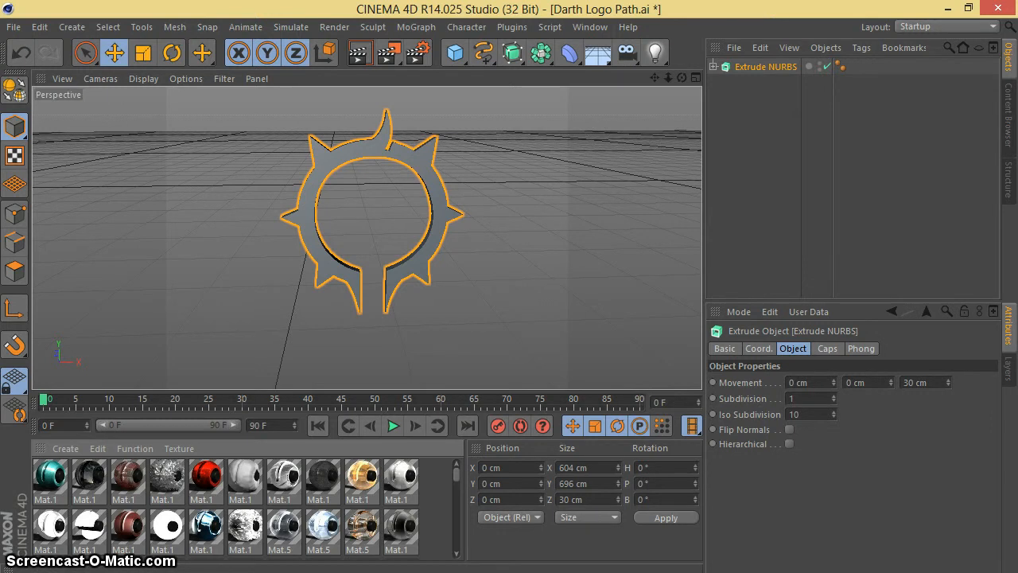
left_click_drag(681, 78, 665, 77)
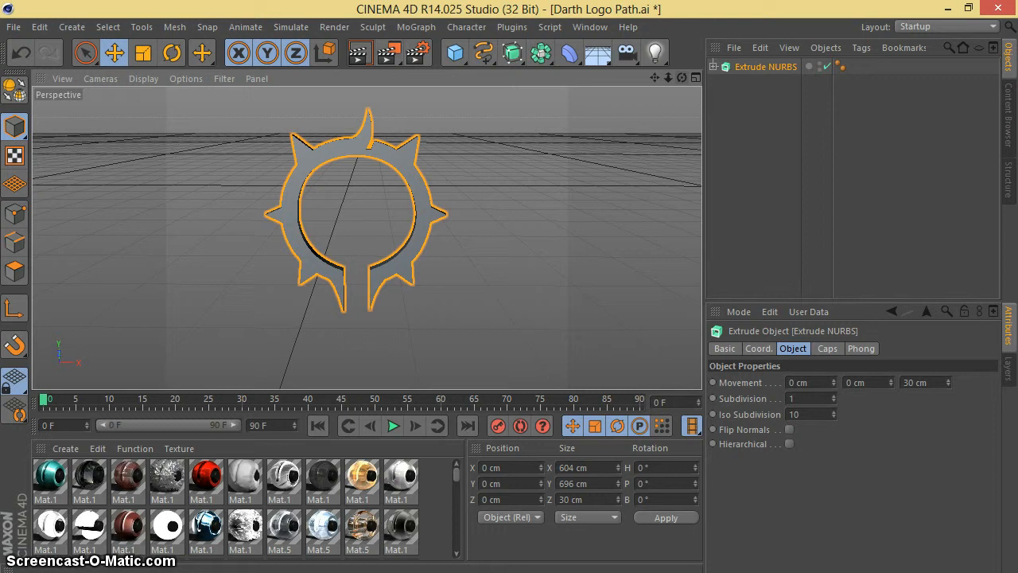
- Duplicate the Extrude NURBS object that holds the logo spline
key("ctrl+c")
key("ctrl+v")
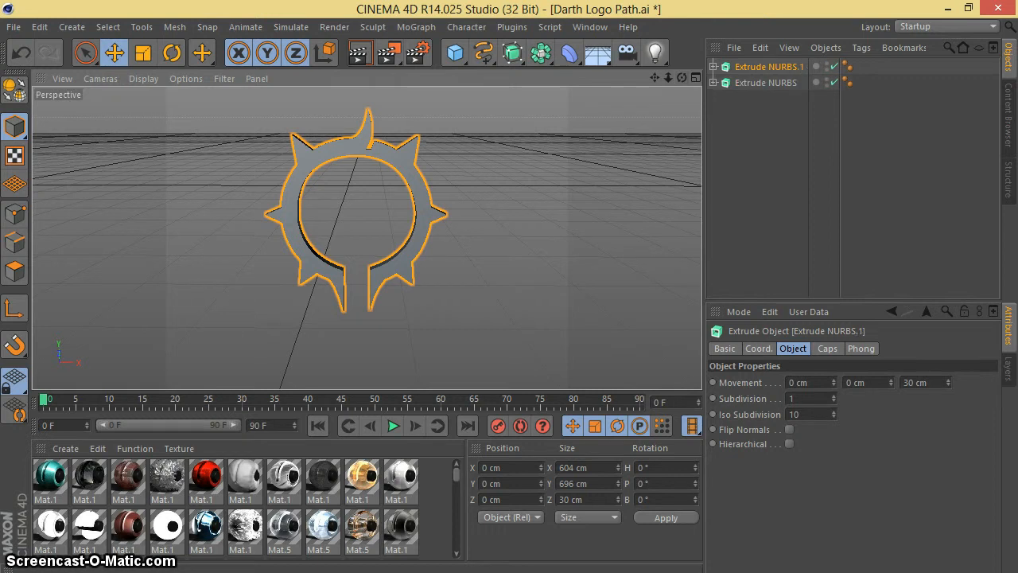
left_click(913, 382)
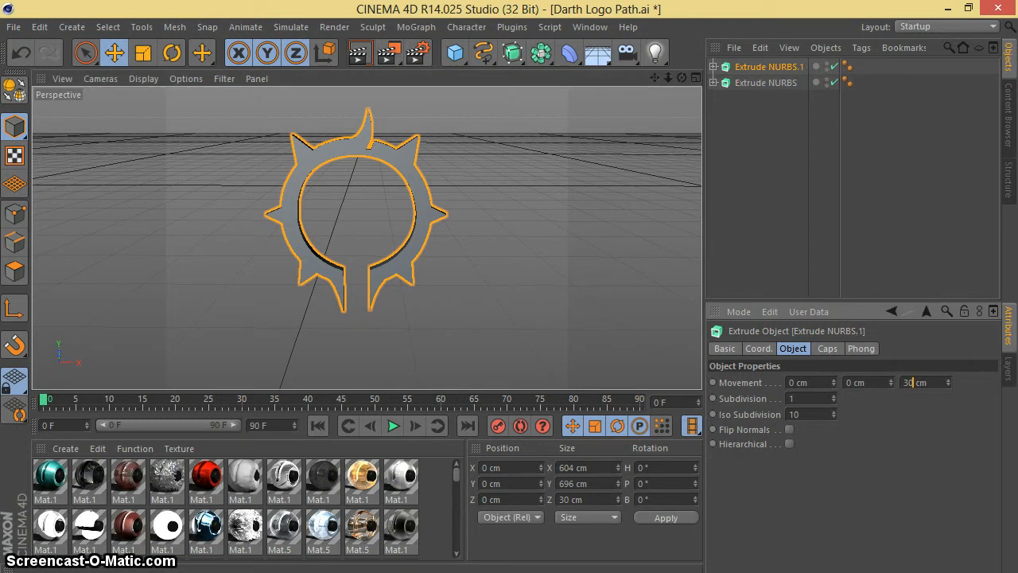
- Set the duplicated Extrude NURBS's start and end caps to Fillet, each with a 3 cm radius
left_click(828, 349)
left_click(833, 382)
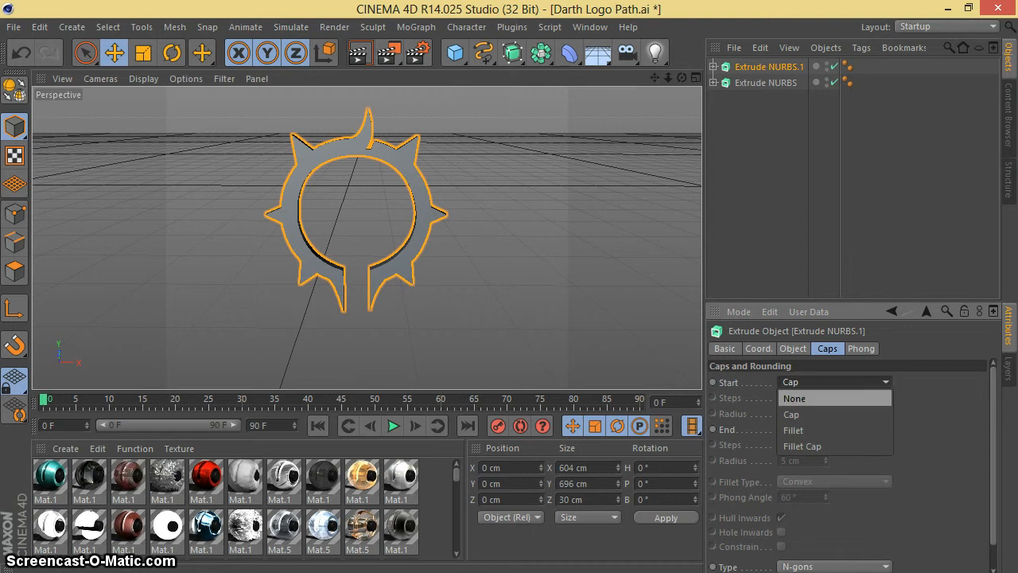
left_click(795, 430)
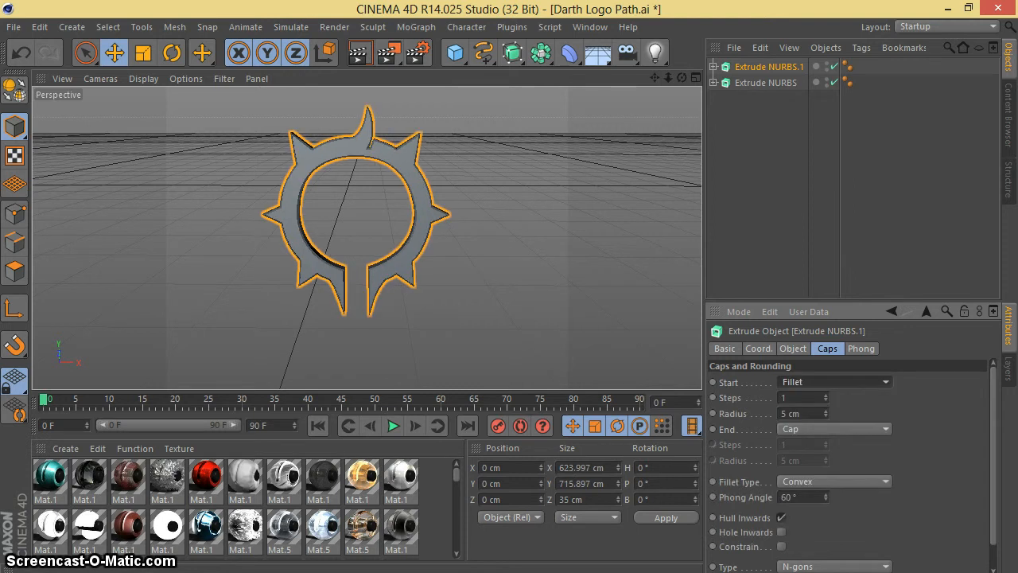
left_click(833, 429)
left_click(799, 473)
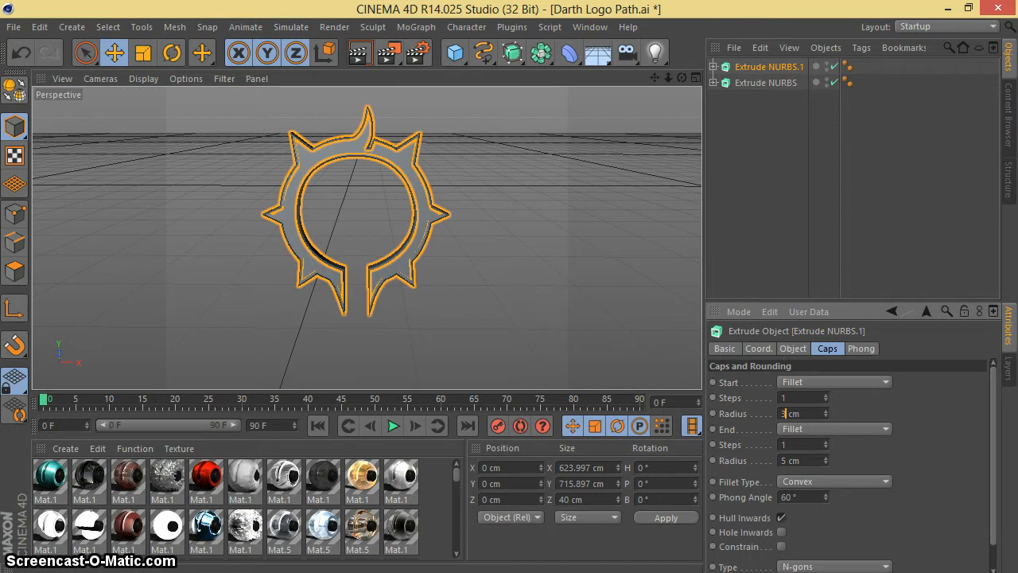
double_click(783, 460)
type("3")
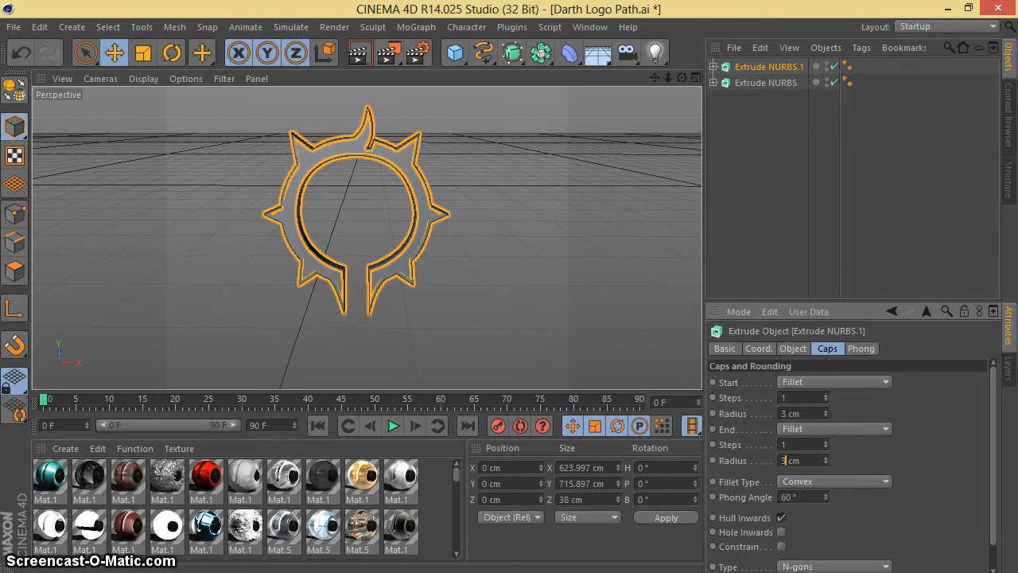
left_click(763, 191)
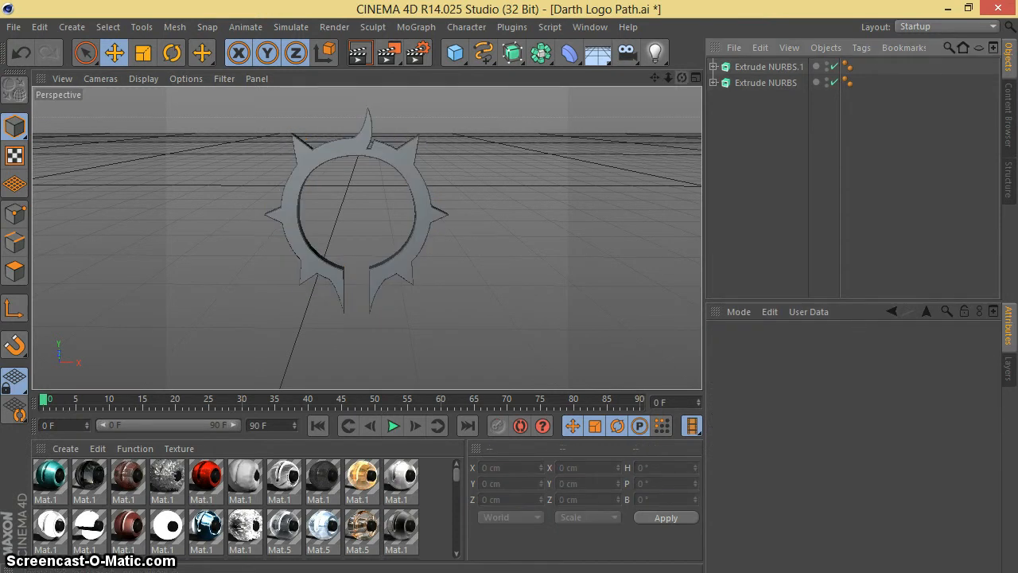
- In the top view, move the duplicated Extrude NURBS along Z to about -6.6 cm, and return to the perspective view
left_click(696, 78)
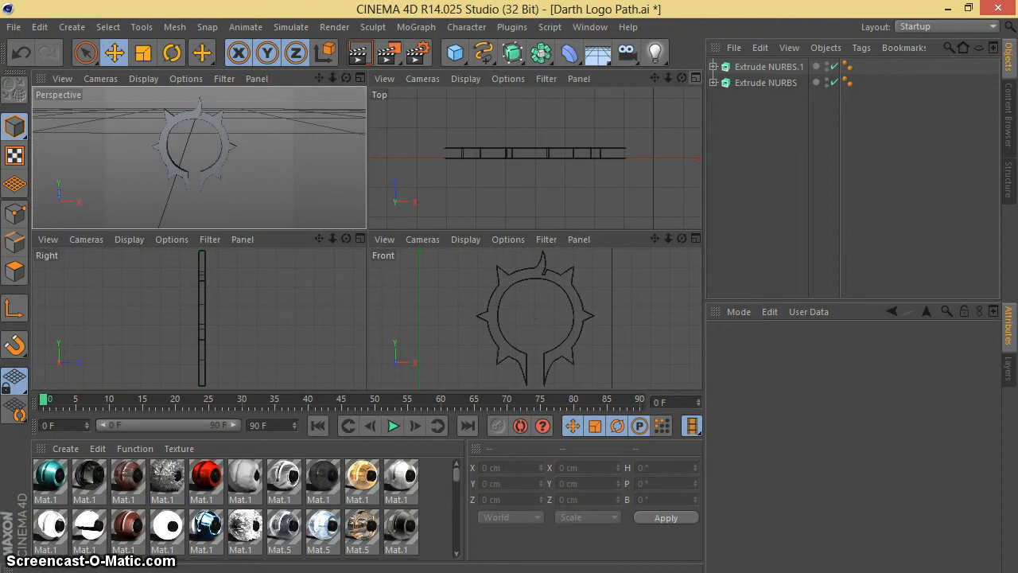
key("F2")
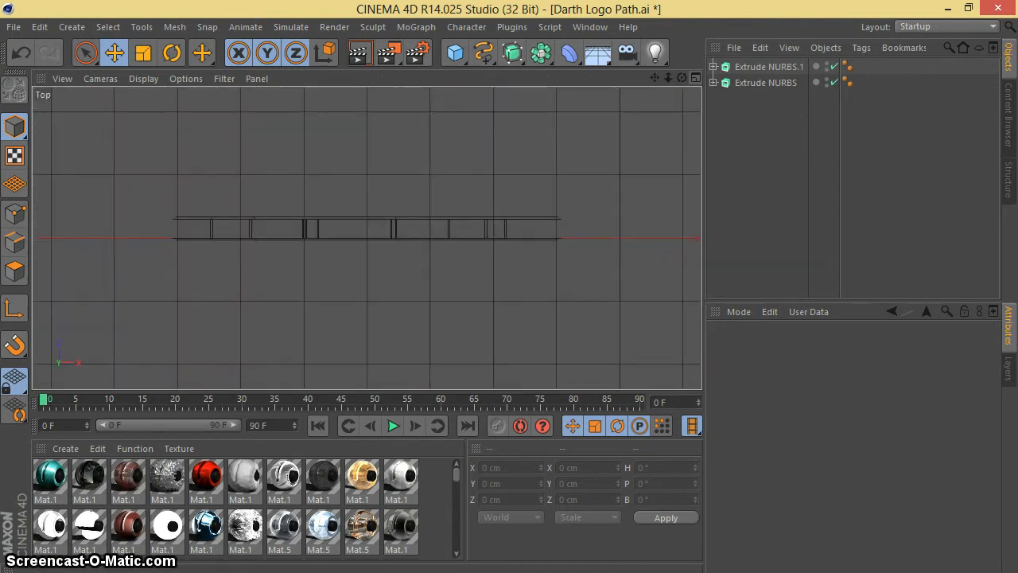
left_click(768, 67)
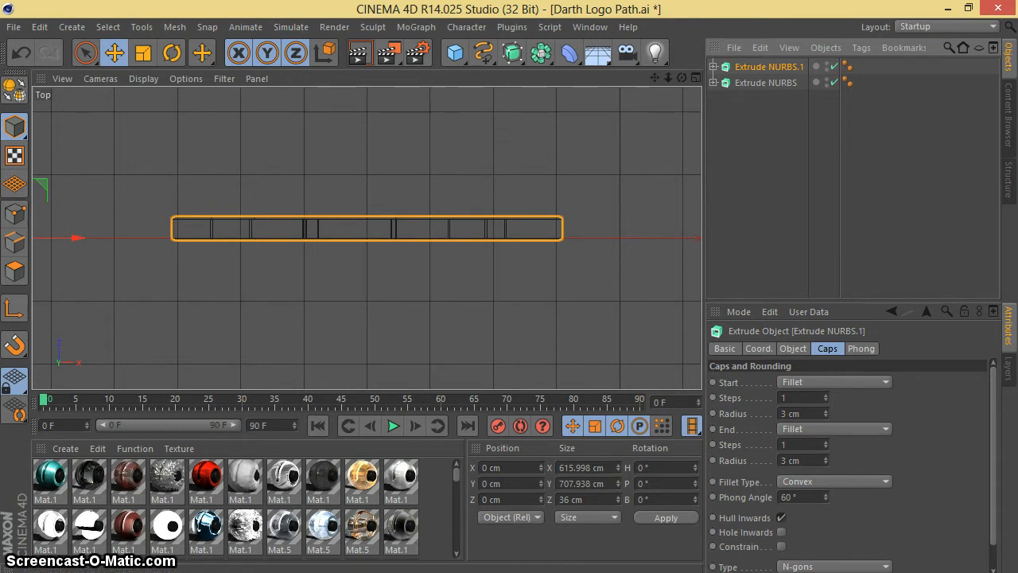
mouse_move(654, 77)
left_mouse_down()
mouse_move(648, 91)
mouse_move(667, 78)
mouse_move(646, 84)
left_mouse_up()
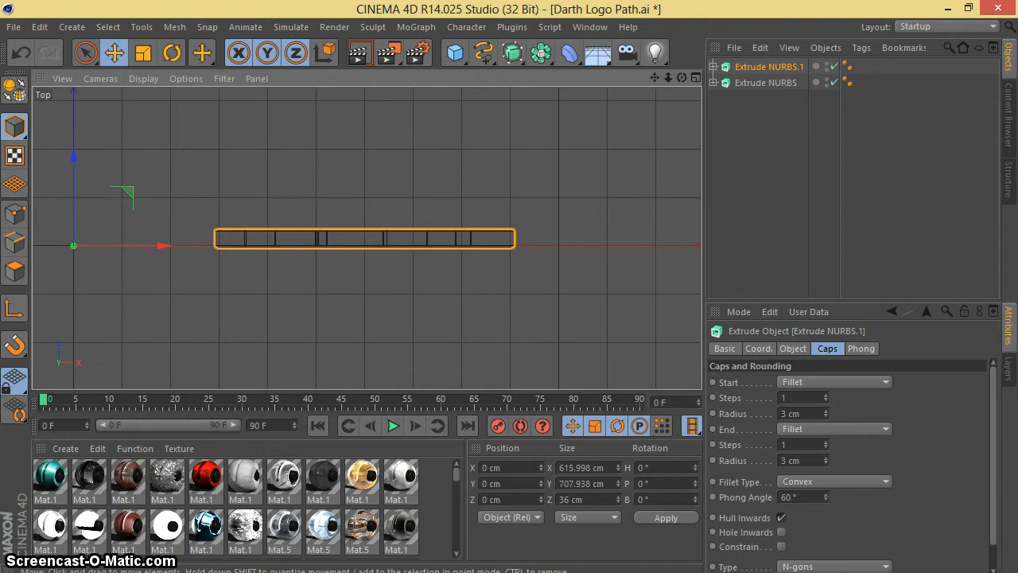
left_click_drag(73, 155, 73, 158)
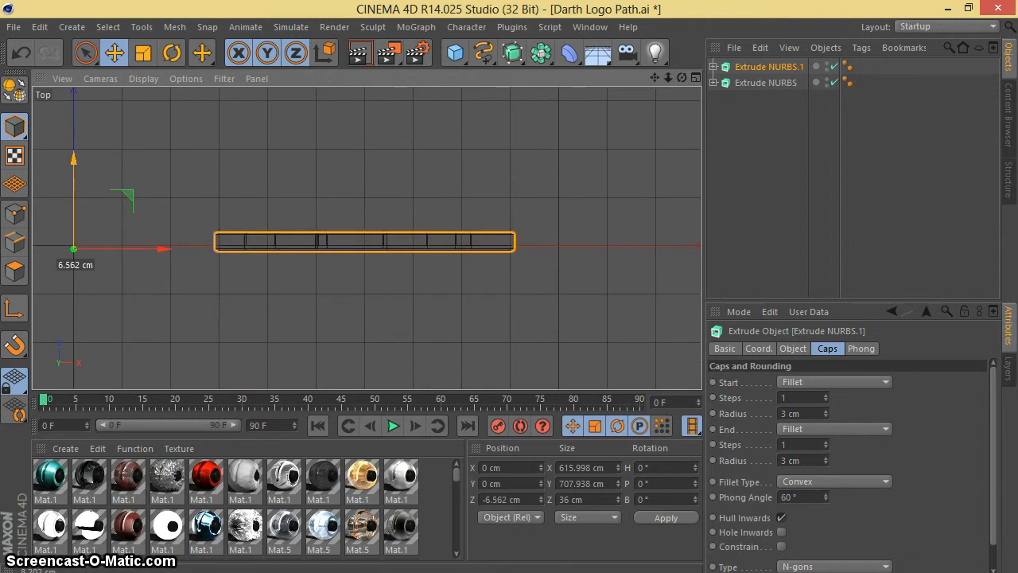
left_click(696, 78)
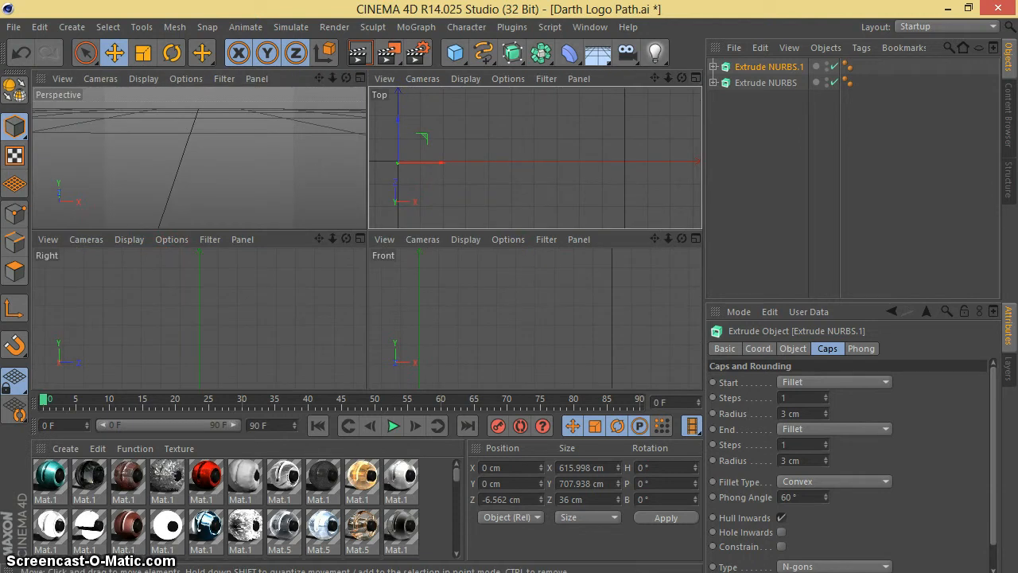
left_click(360, 78)
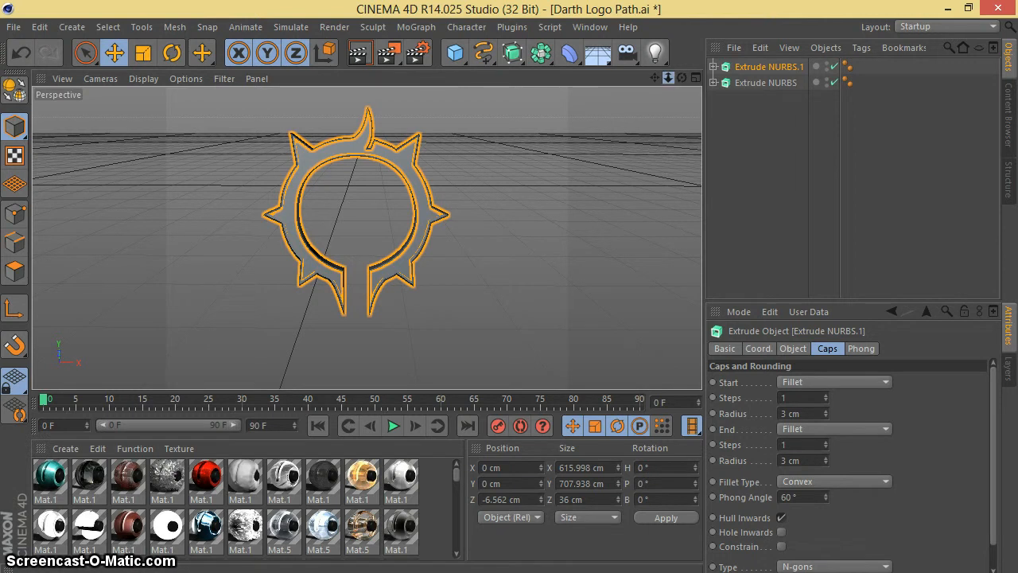
- Apply the Hope Green material to the filleted Extrude NURBS.1 outline
left_click_drag(669, 78, 808, 63)
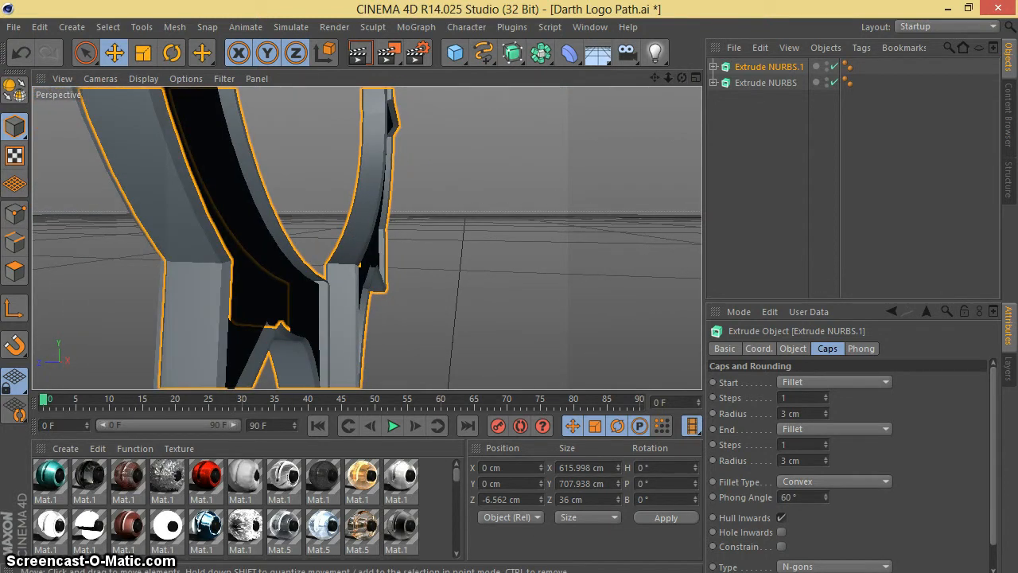
left_click_drag(682, 78, 642, 100)
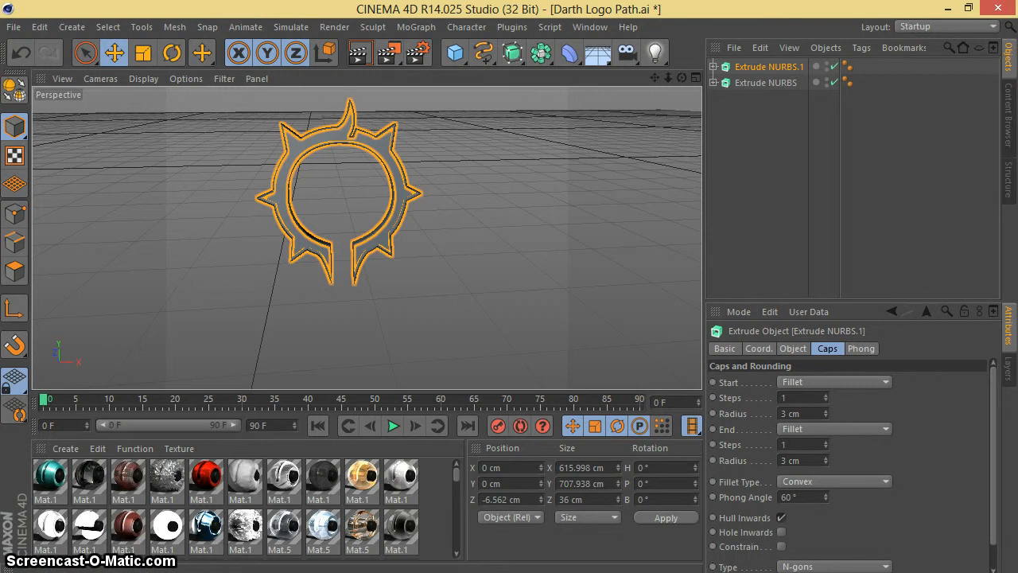
scroll(243, 505, "down", 3)
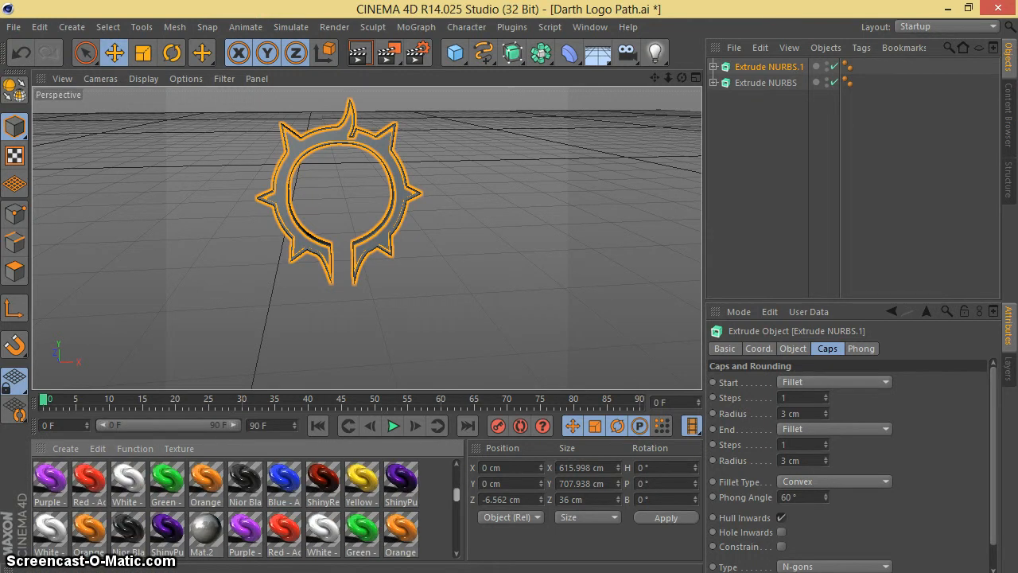
scroll(243, 509, "down", 3)
scroll(244, 509, "up", 3)
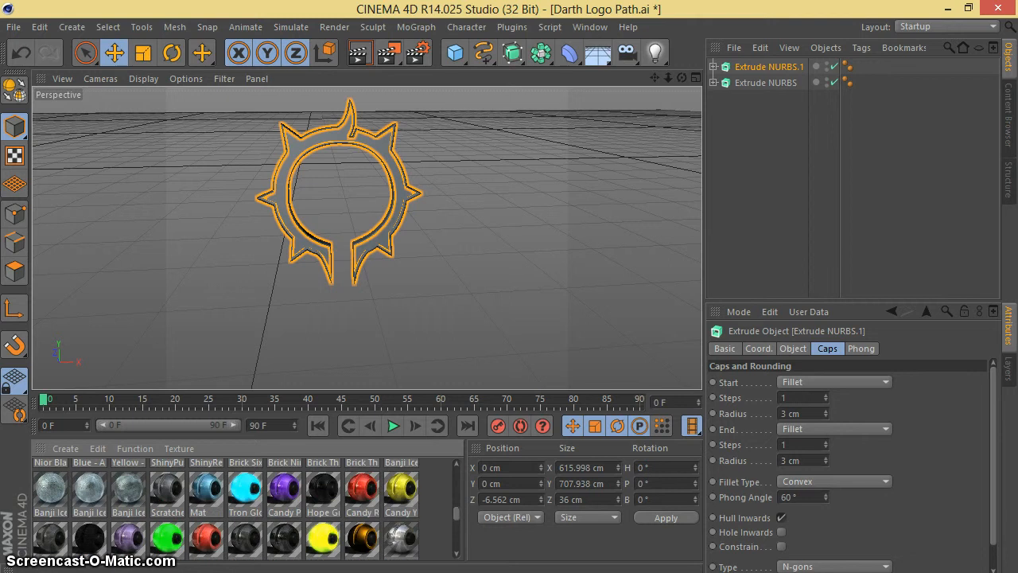
left_click_drag(323, 489, 313, 244)
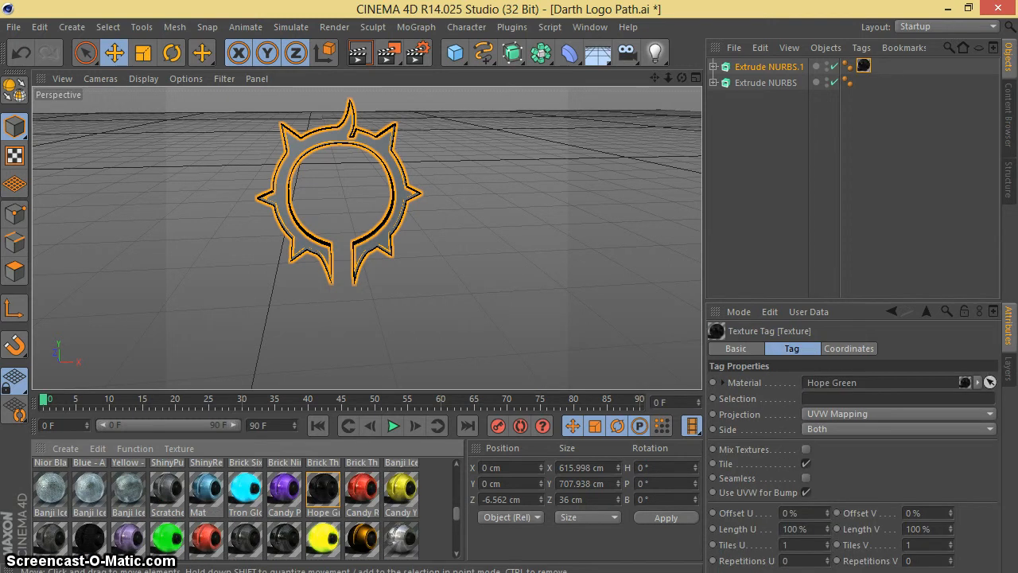
- Apply the Tron Glow Green material to the original Extrude NURBS object
mouse_move(682, 77)
left_mouse_down()
mouse_move(544, 83)
mouse_move(696, 79)
mouse_move(681, 78)
left_mouse_up()
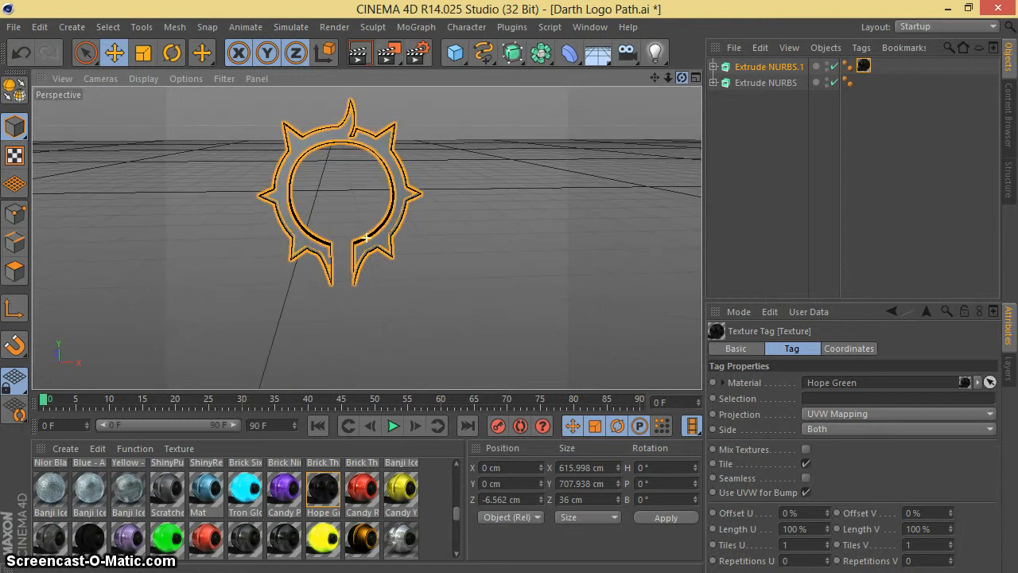
scroll(226, 509, "down", 3)
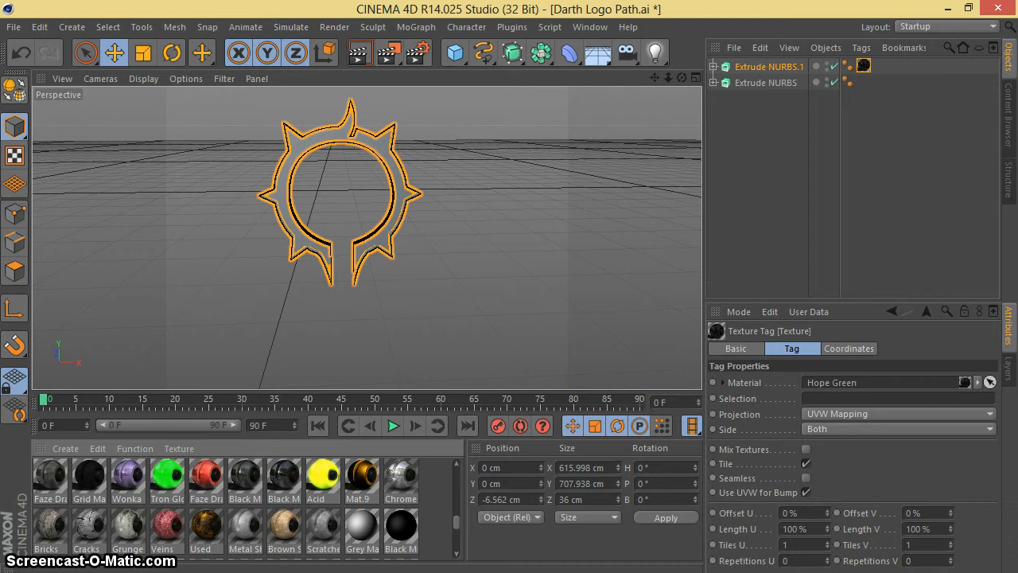
left_click_drag(167, 475, 765, 83)
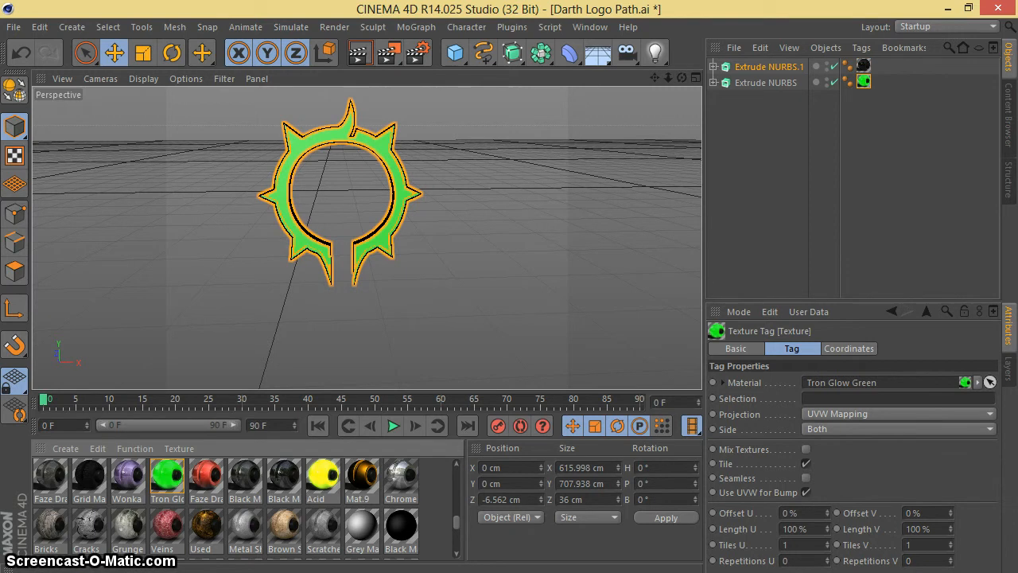
- Look through the loaded materials for an alternative for the original extrusion
scroll(238, 510, "down", 5)
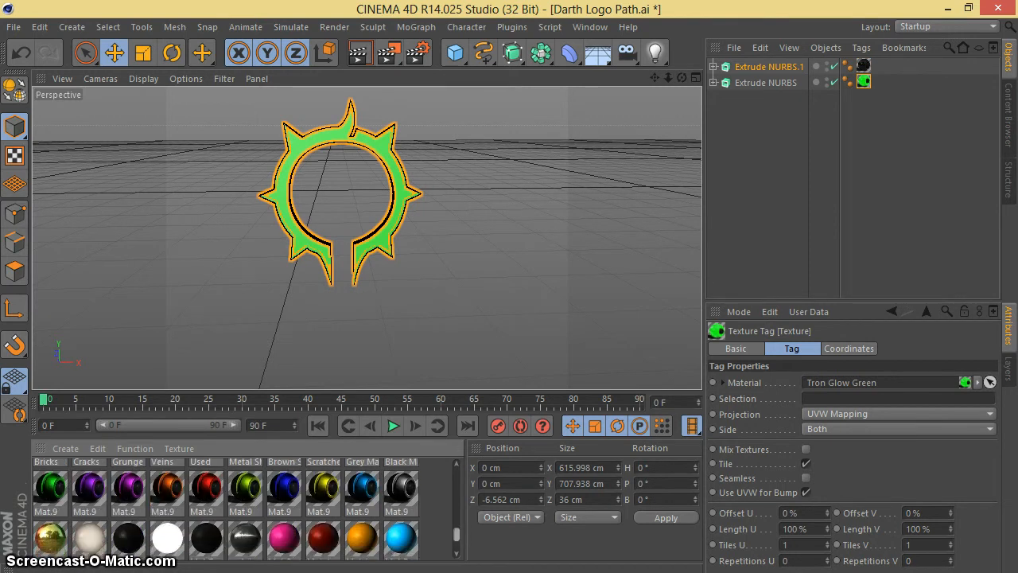
scroll(239, 509, "up", 5)
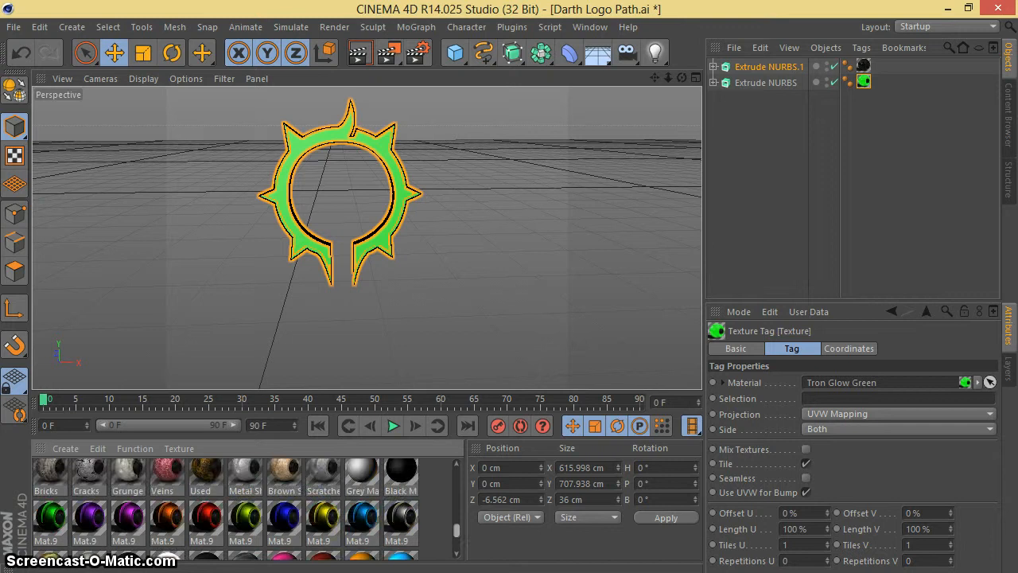
scroll(239, 509, "up", 4)
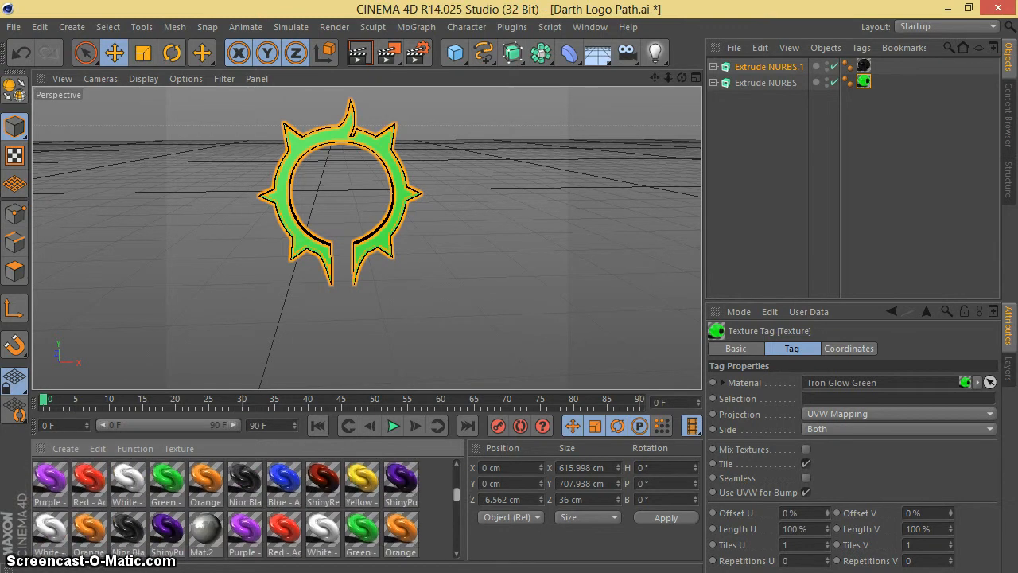
scroll(238, 509, "up", 3)
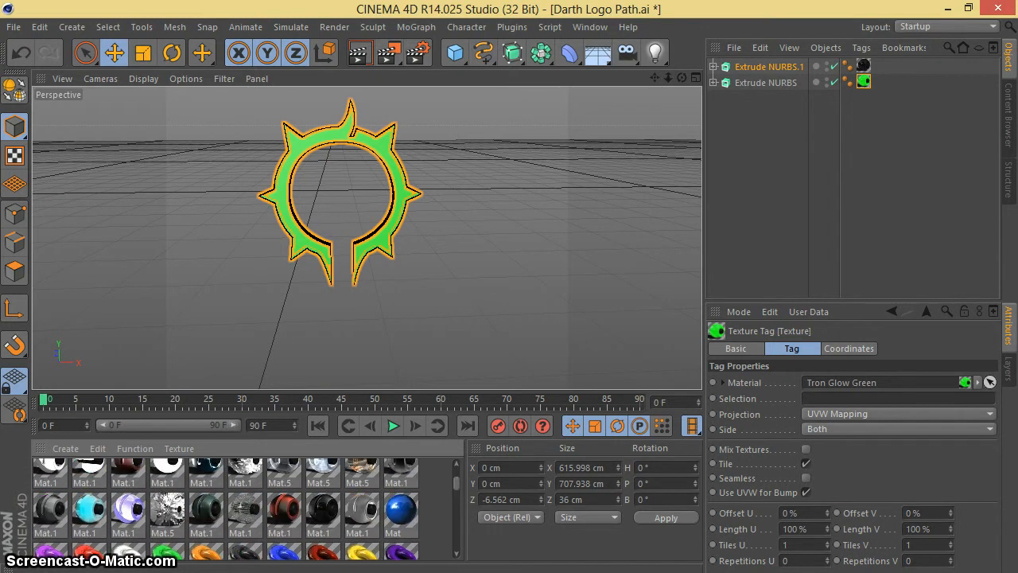
scroll(239, 509, "up", 2)
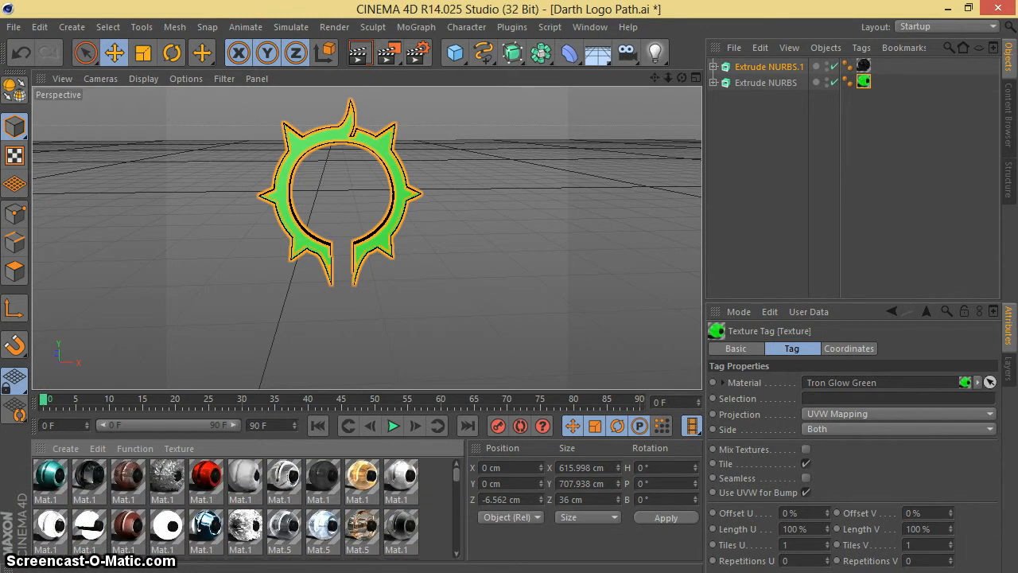
scroll(239, 509, "down", 5)
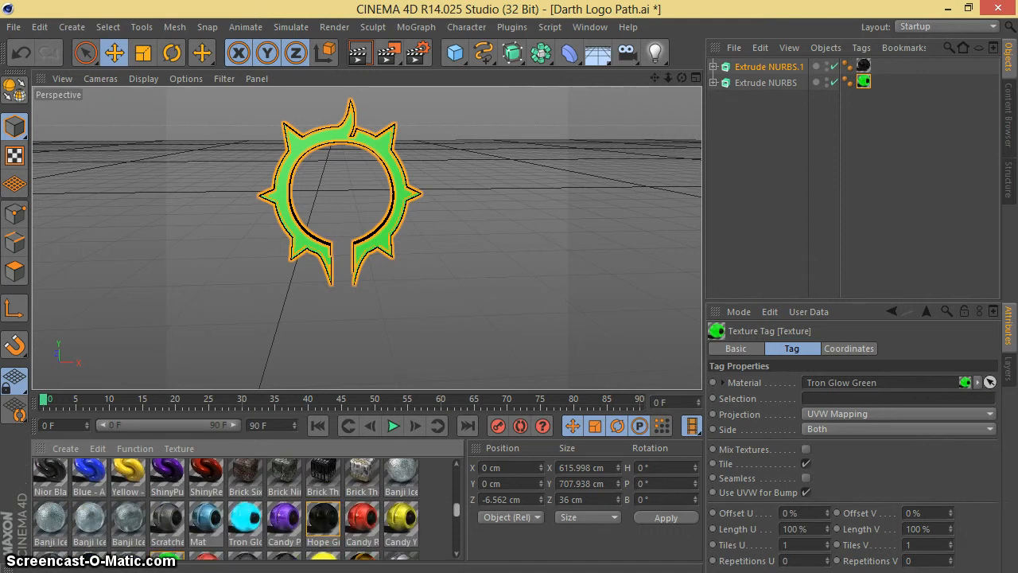
scroll(238, 509, "down", 2)
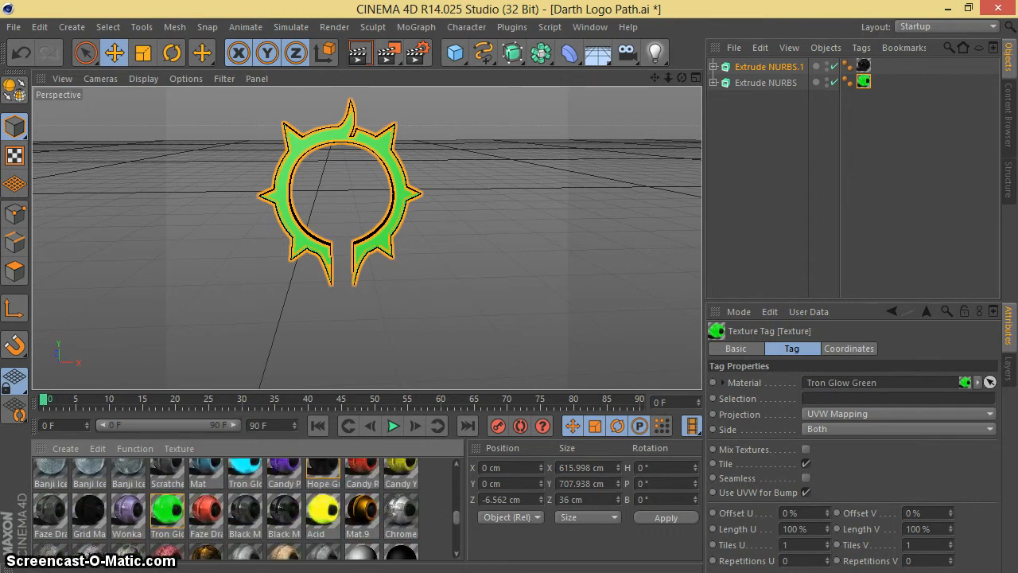
- Create a new material with its color set to black (R 0, G 0, B 0) and its Specular channel disabled
double_click(438, 513)
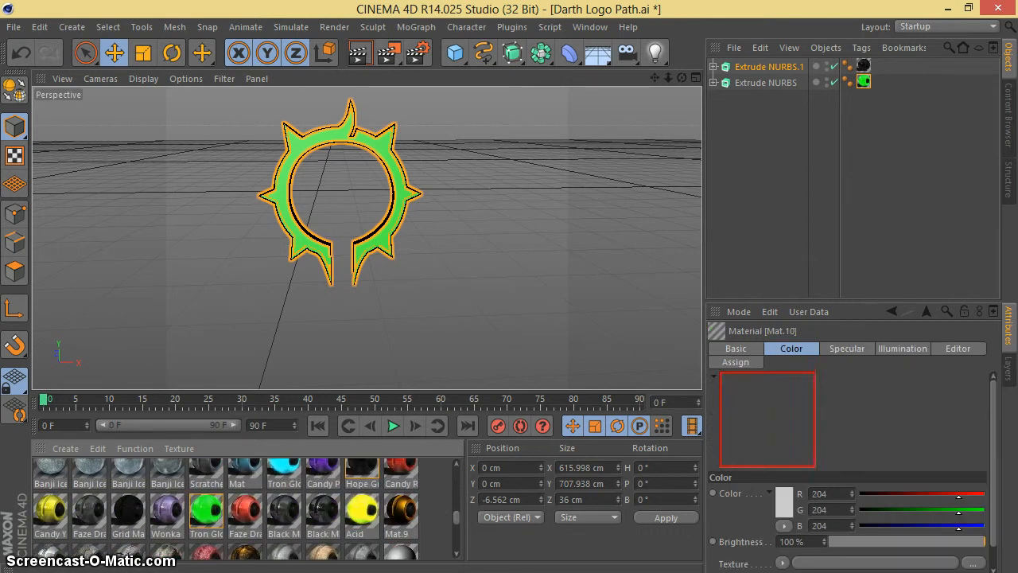
left_click_drag(457, 517, 456, 474)
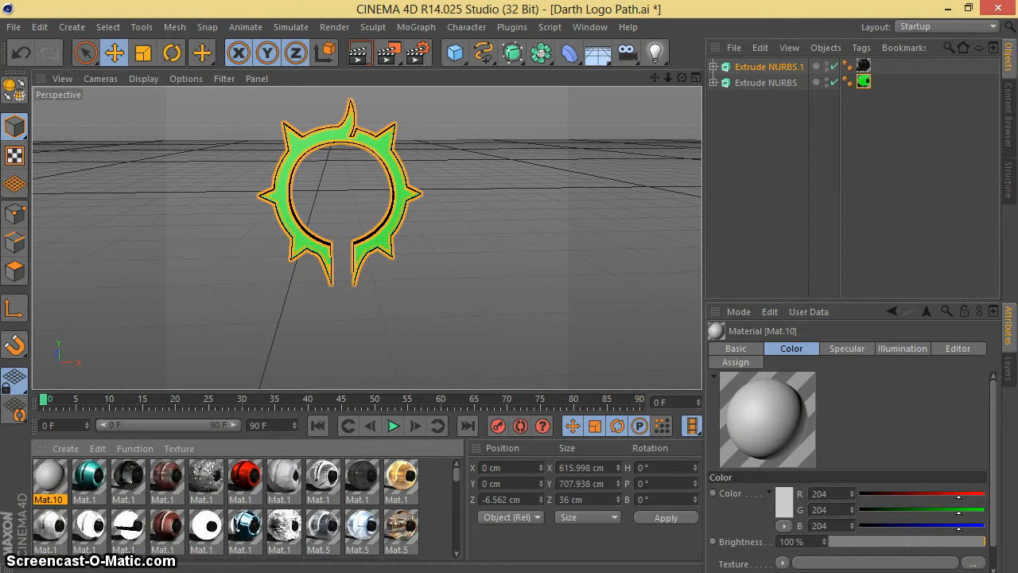
double_click(49, 476)
left_click(421, 172)
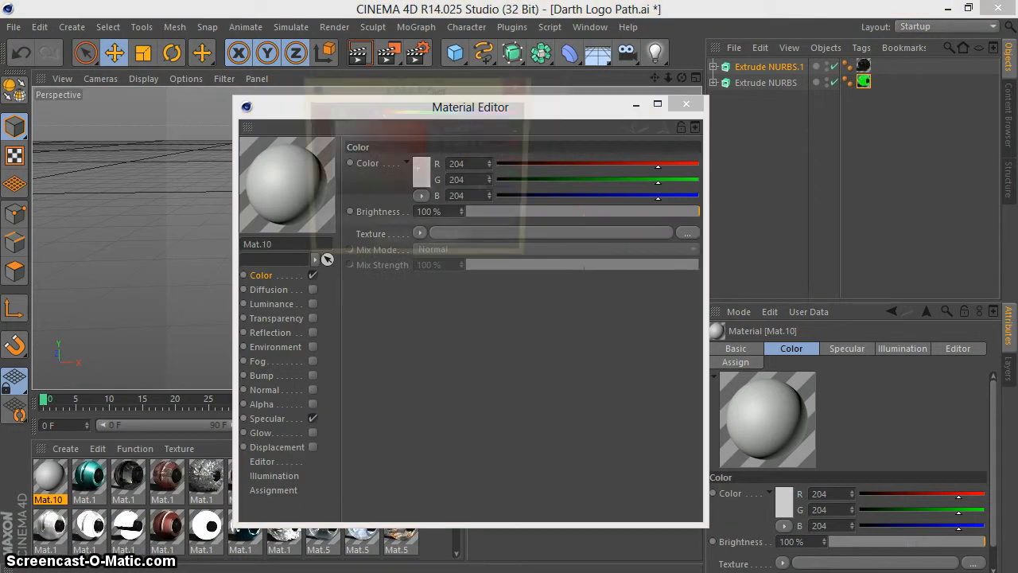
left_click_drag(420, 170, 409, 200)
left_click(390, 247)
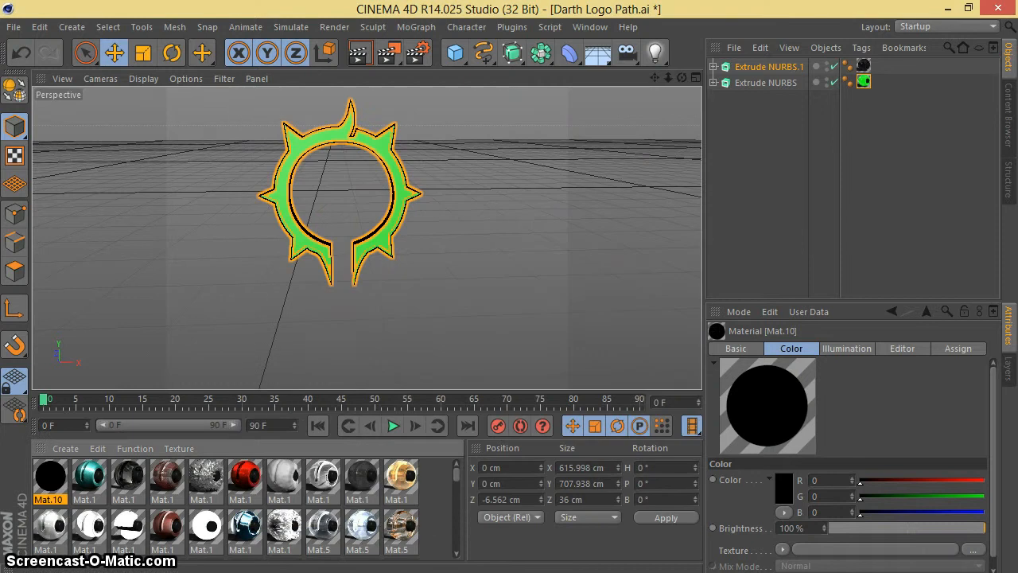
- Apply the new black material to the original Extrude NURBS on top of its green one, and select Extrude NURBS.1
left_click_drag(50, 476, 765, 83)
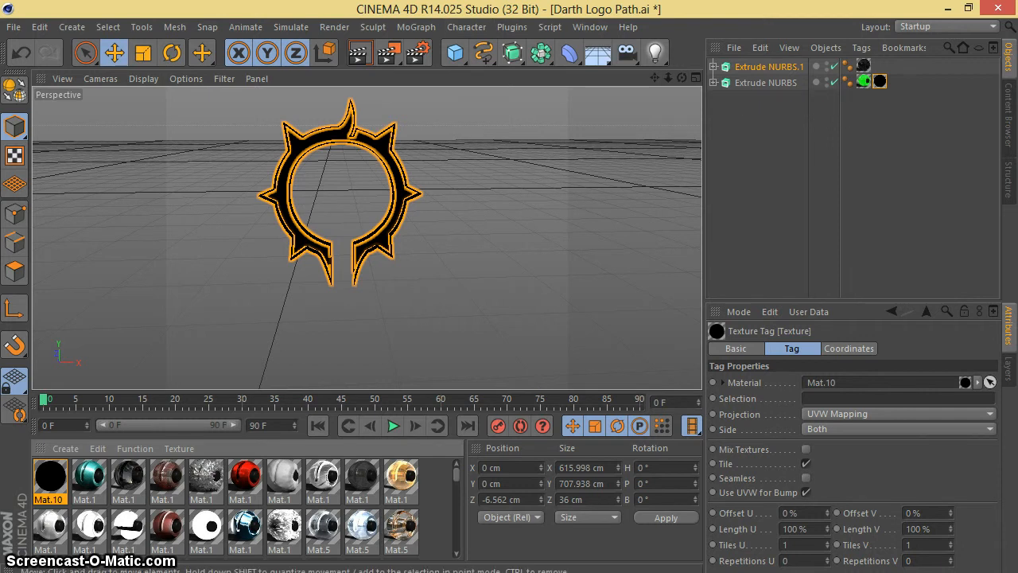
left_click(769, 67)
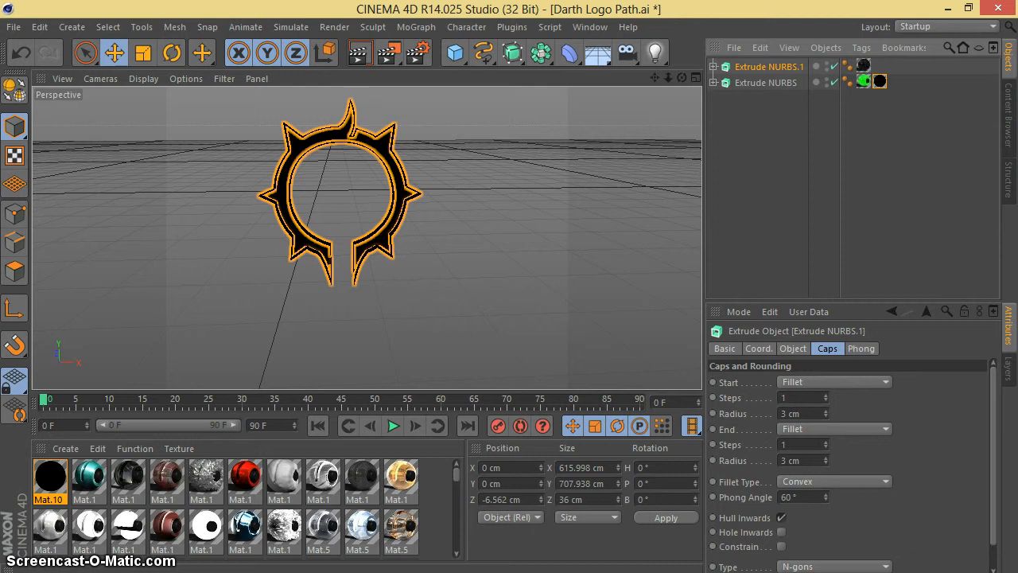
- Remove both the green and the black material from the original Extrude NURBS
left_click(766, 83)
left_click(863, 81)
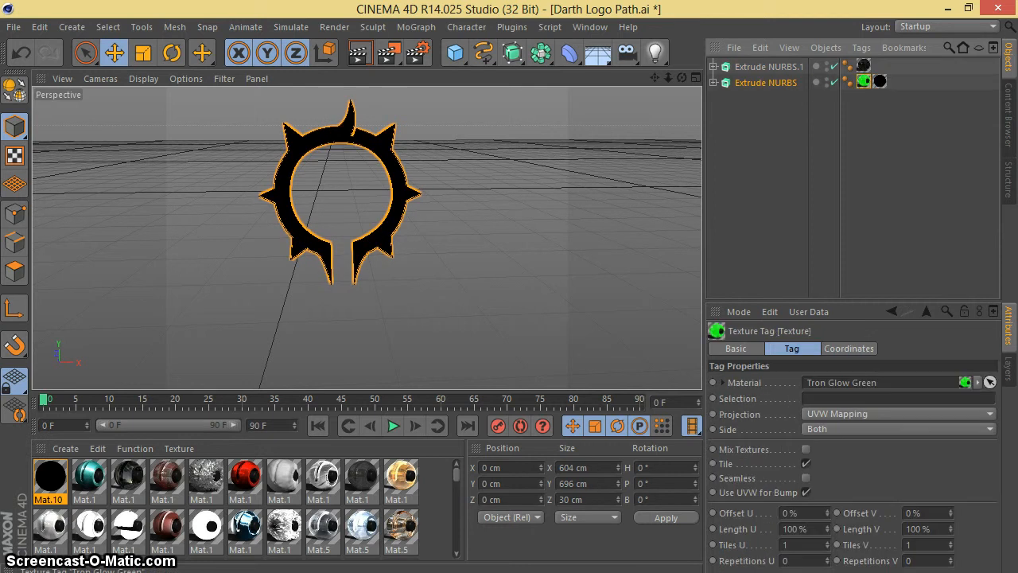
key("Delete")
left_click(864, 81)
key("Delete")
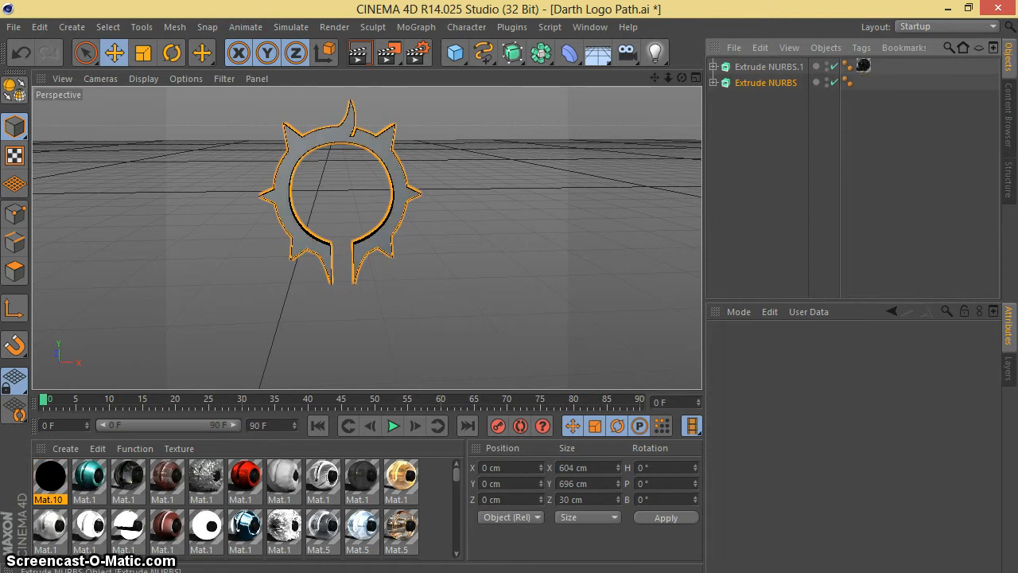
- Duplicate the original Extrude NURBS, now without materials, as a separate object
left_click(766, 83)
key("ctrl+c")
key("ctrl+v")
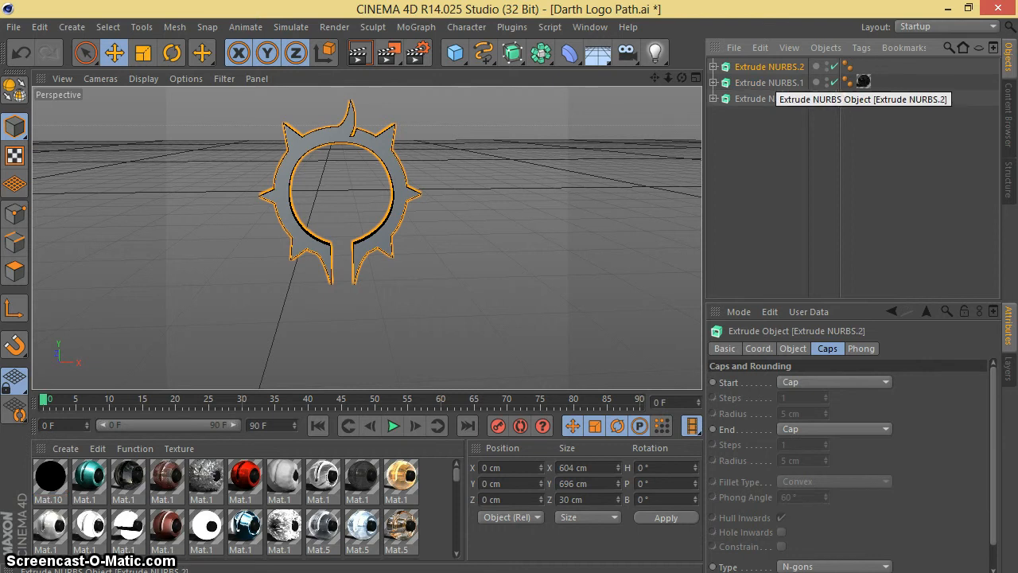
- Set both the start and end caps of the new Extrude NURBS.2 to Fillet Cap
left_click(834, 382)
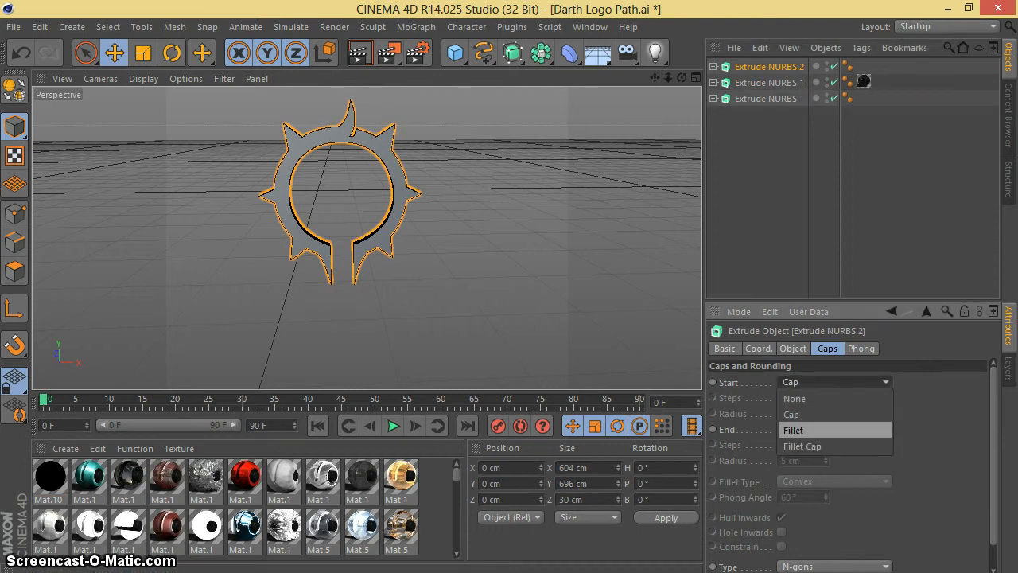
left_click(796, 414)
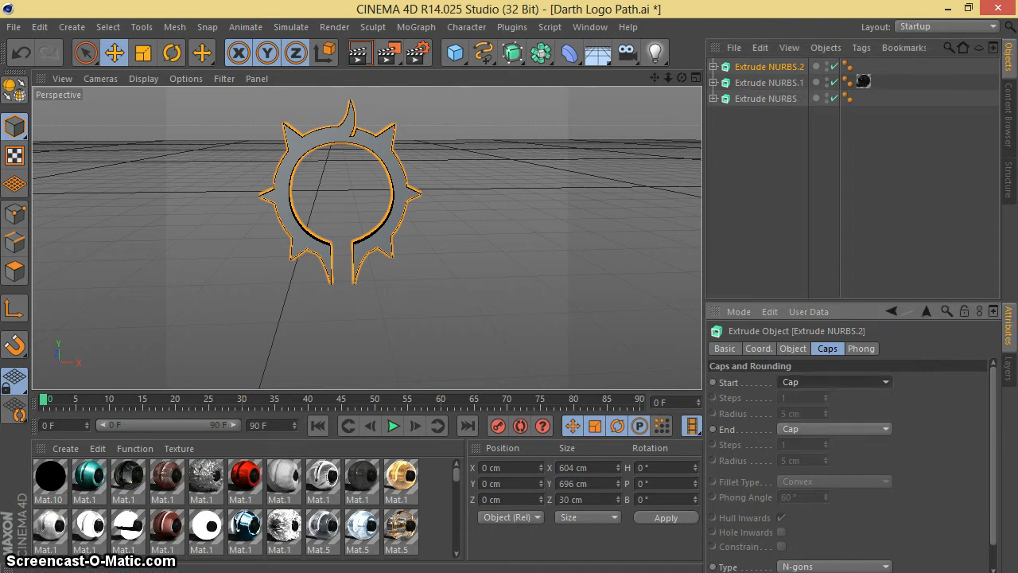
left_click(833, 429)
left_click(795, 462)
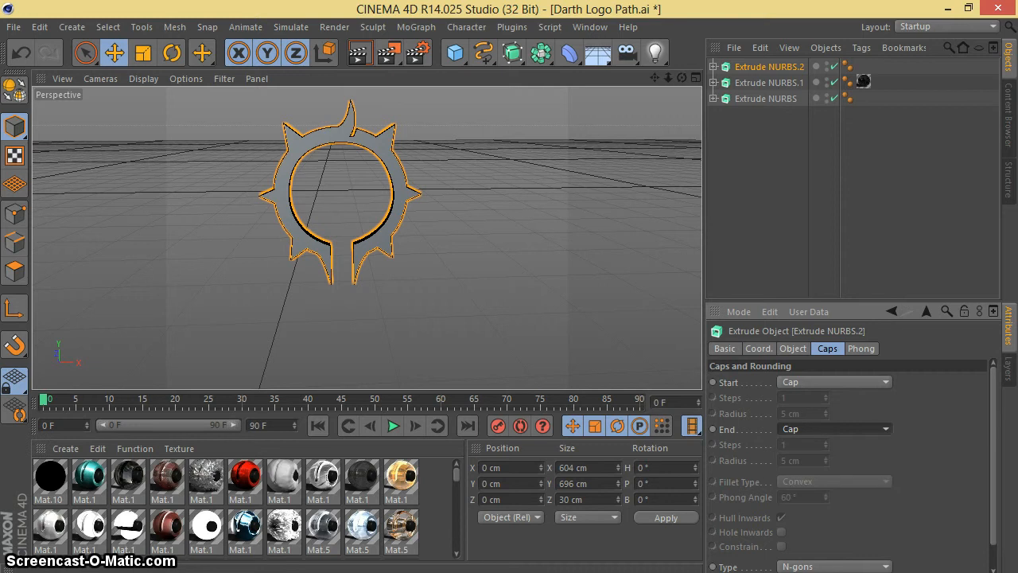
left_click(834, 429)
left_click(796, 493)
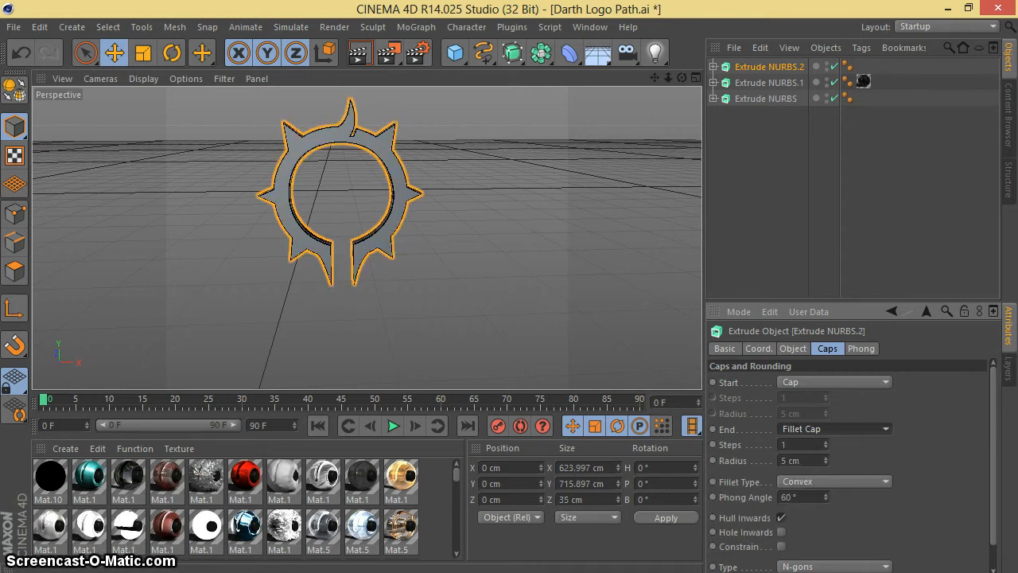
left_click(834, 382)
left_click(796, 447)
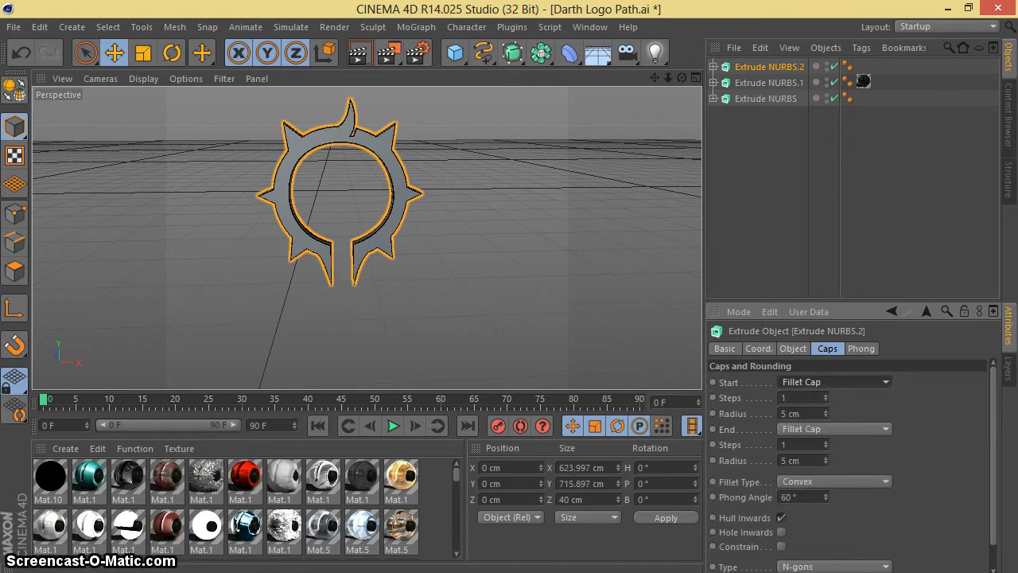
- In the Top view, set the start and end fillet radius of Extrude NURBS.2 to 2 cm
left_click(696, 78)
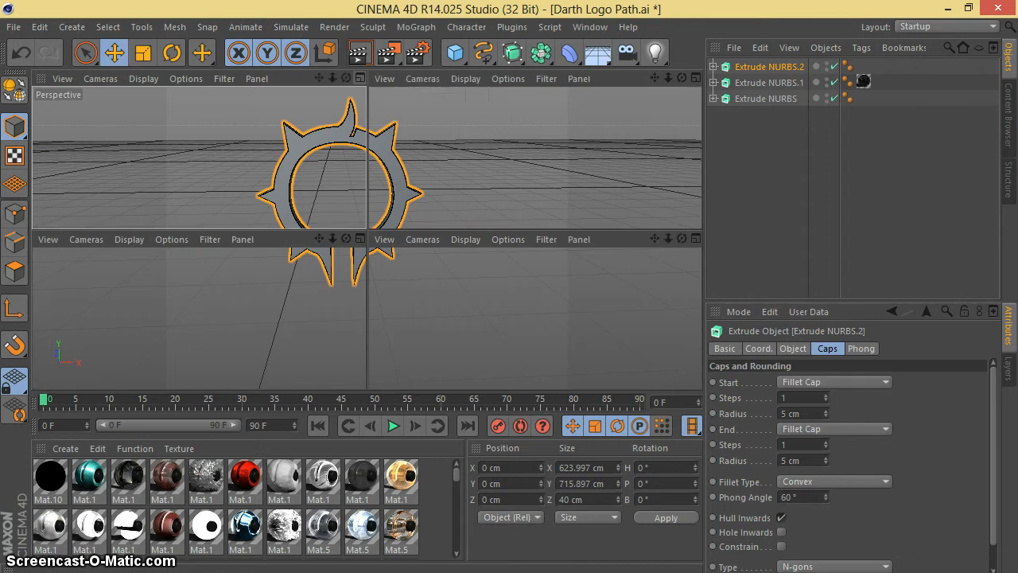
left_click(696, 78)
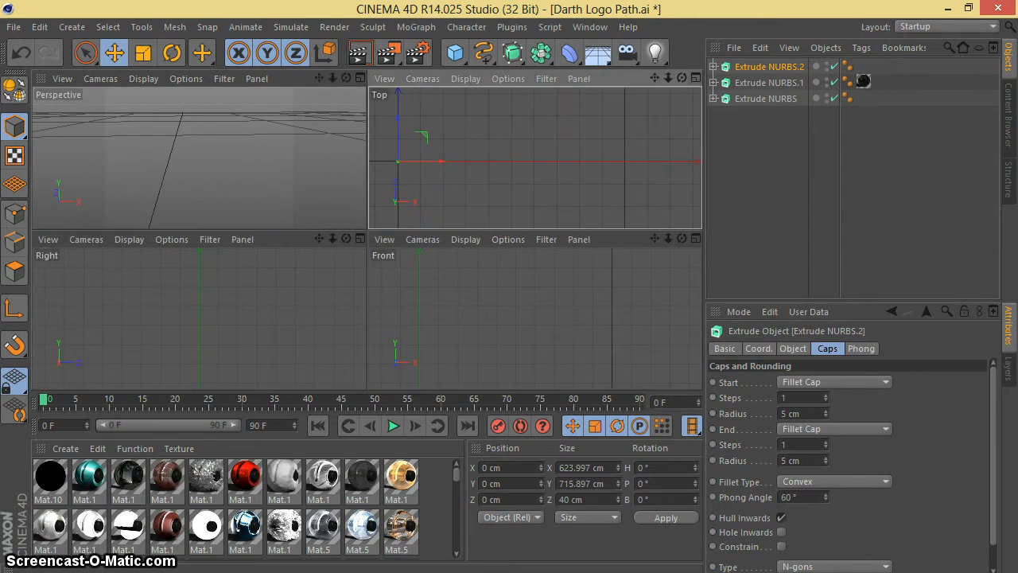
left_click(696, 78)
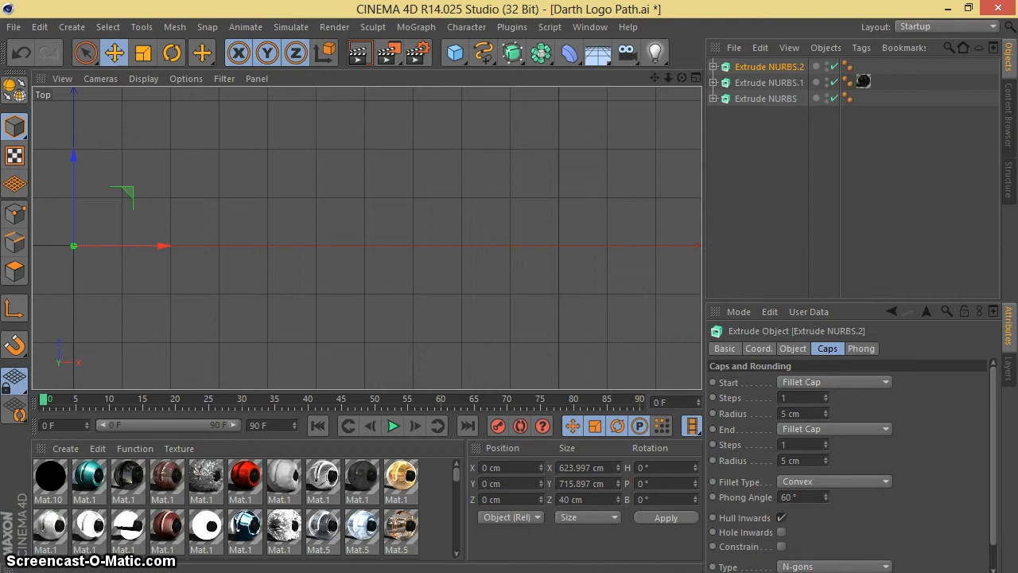
left_click(786, 414)
key("BackSpace")
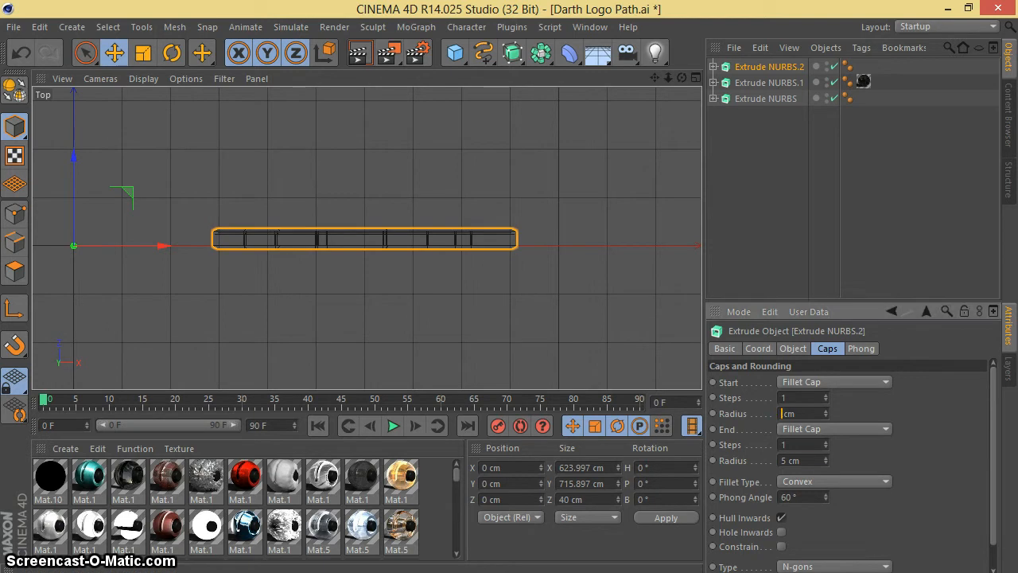
type("2")
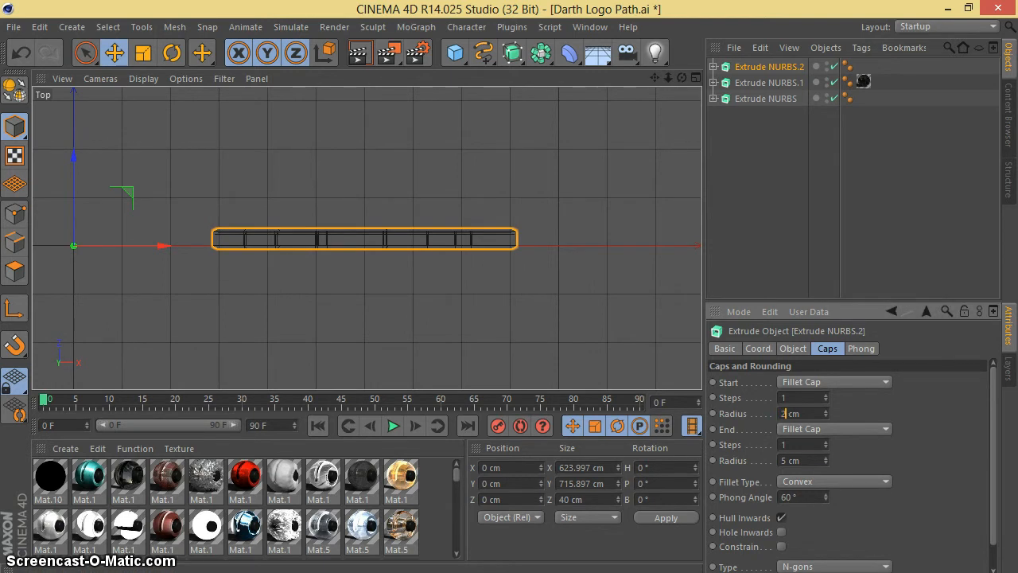
left_click(785, 461)
key("BackSpace")
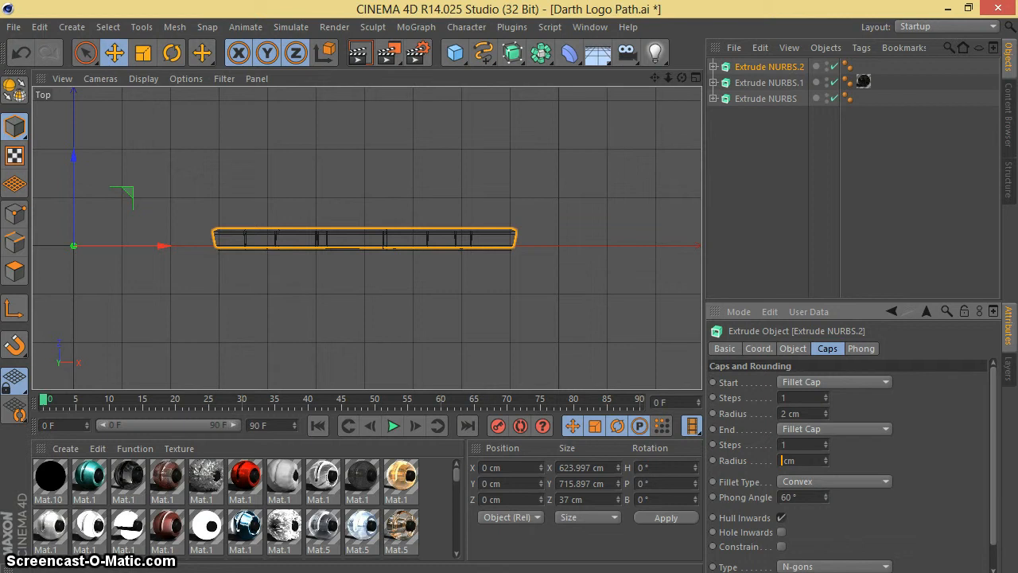
type("2")
- Set the extrusion depth (Z movement) of Extrude NURBS.2 to 20 cm
left_click(793, 348)
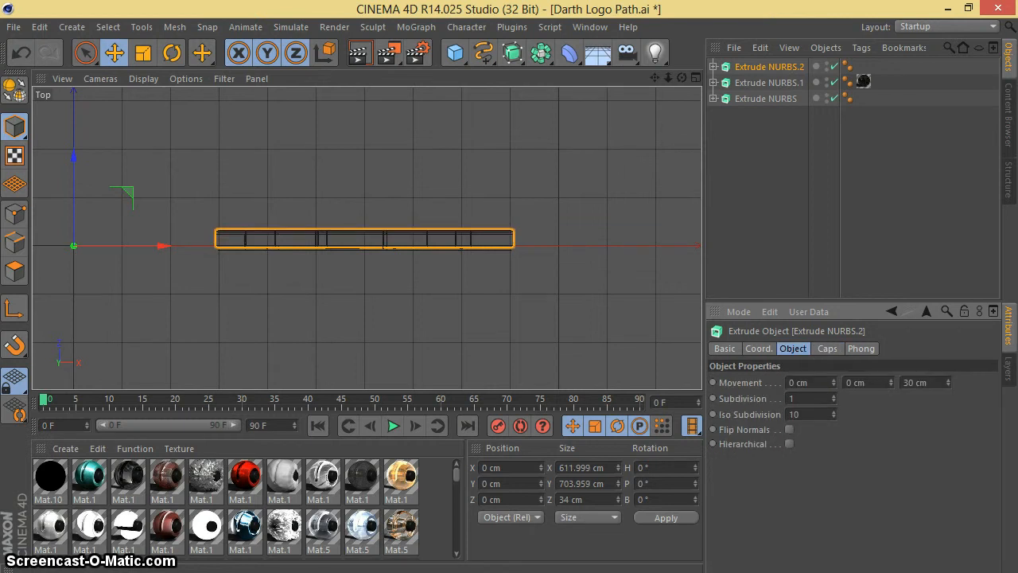
double_click(911, 383)
key("BackSpace")
type("20")
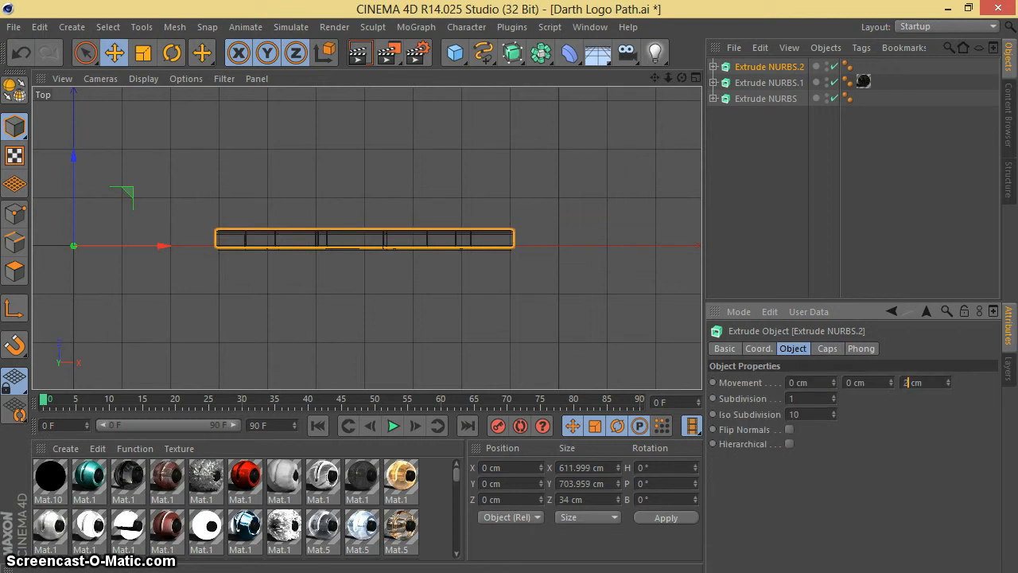
key("Return")
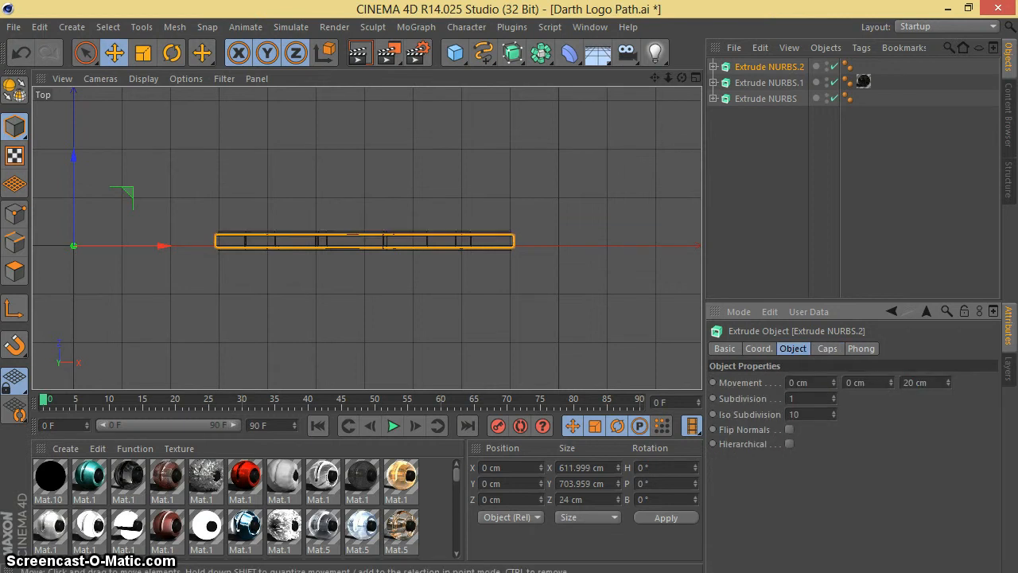
- Move Extrude NURBS.2 back along Z and stack three copies of it behind one another, the rearmost at about Z 101 cm
left_click_drag(74, 157, 73, 106)
key("ctrl+c")
key("ctrl+v")
key("ctrl+c")
key("ctrl+v")
key("ctrl+c")
key("ctrl+v")
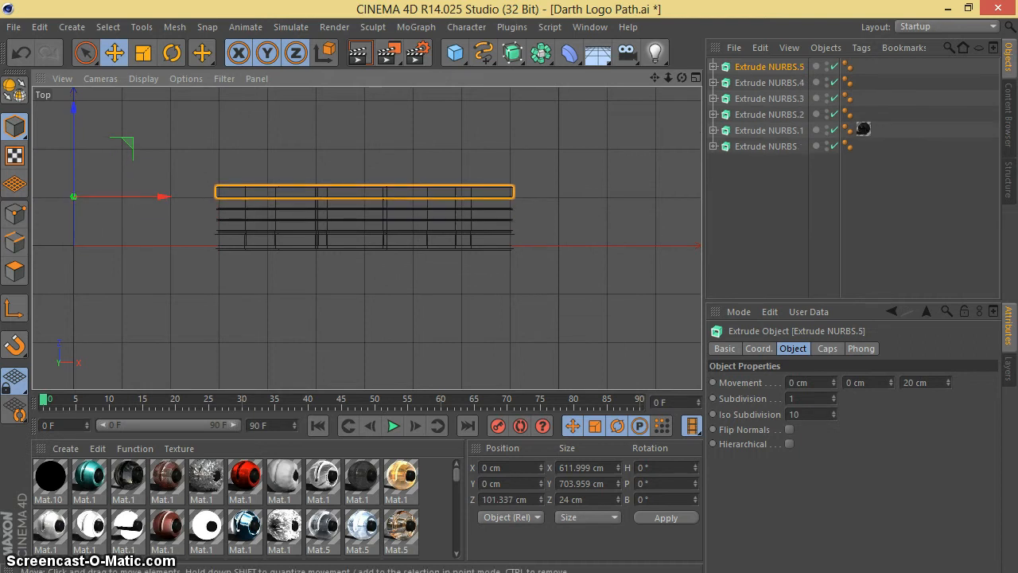
- Paste one more copy of the thin extrusion and move it behind the stack to about Z 124 cm
key("ctrl+v")
key("ctrl+b")
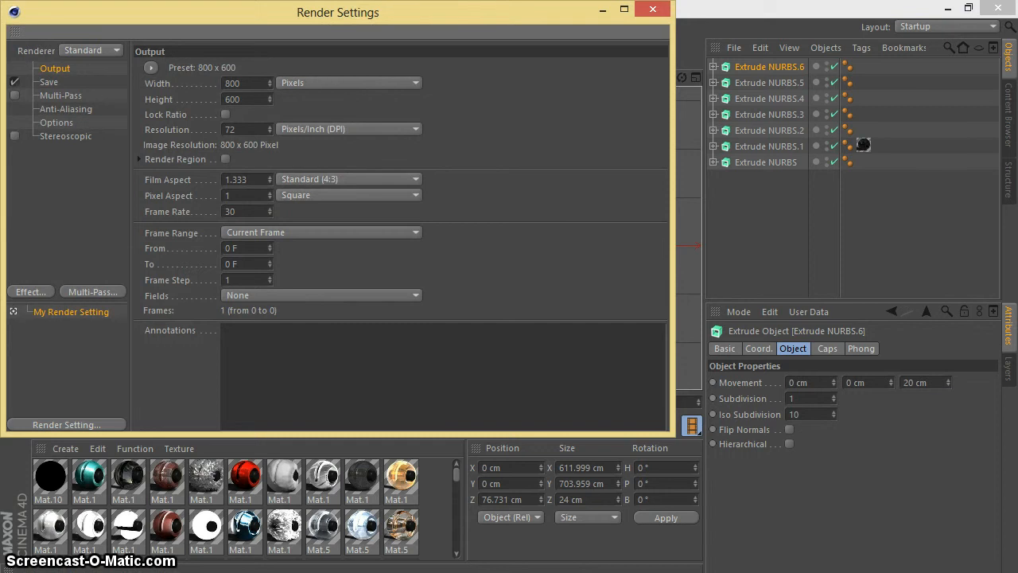
left_click(653, 10)
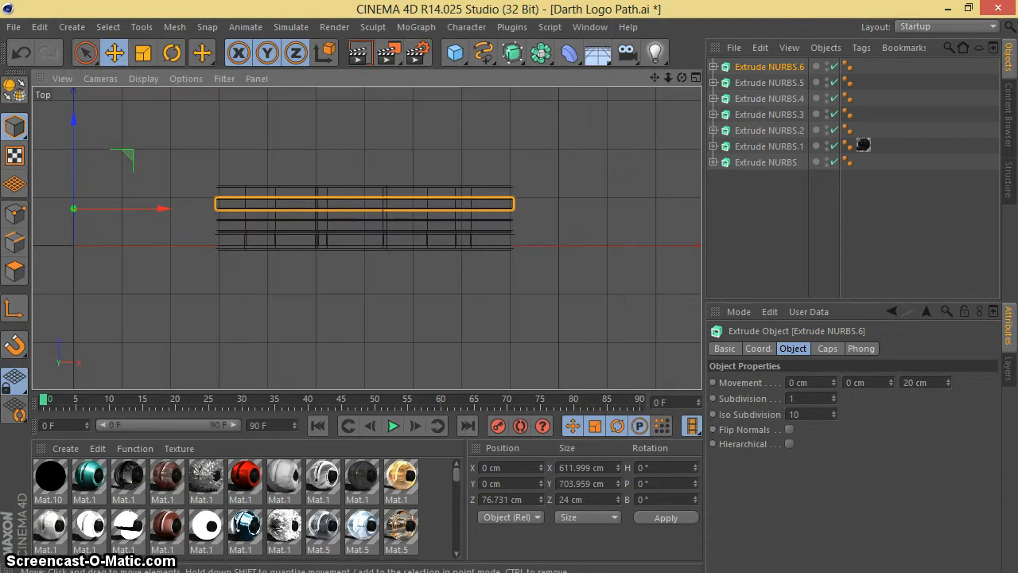
left_click_drag(73, 208, 74, 185)
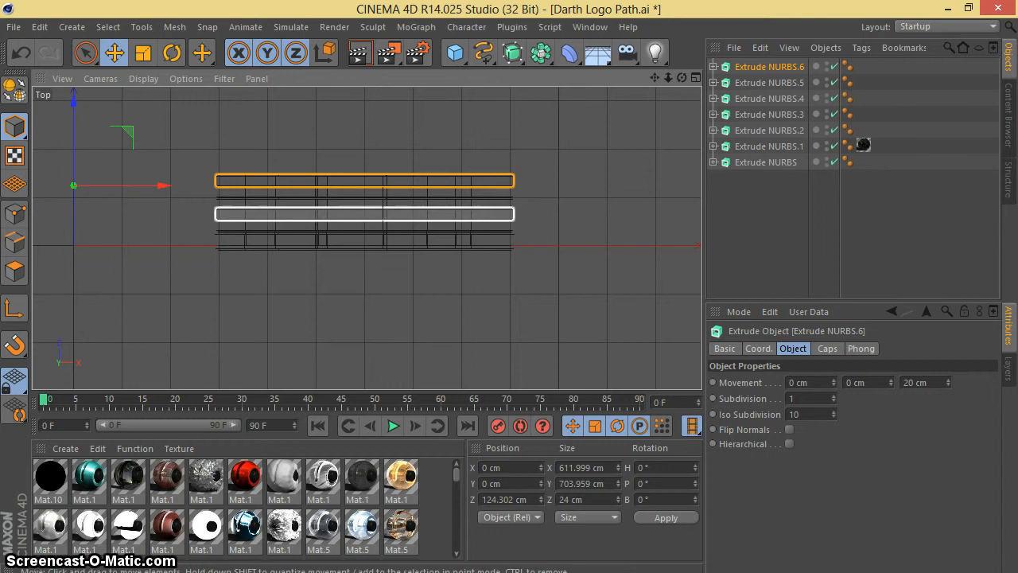
- Check the stacked layers in the Perspective view and apply the Tron Glow Green material to the original Extrude NURBS
key("F5")
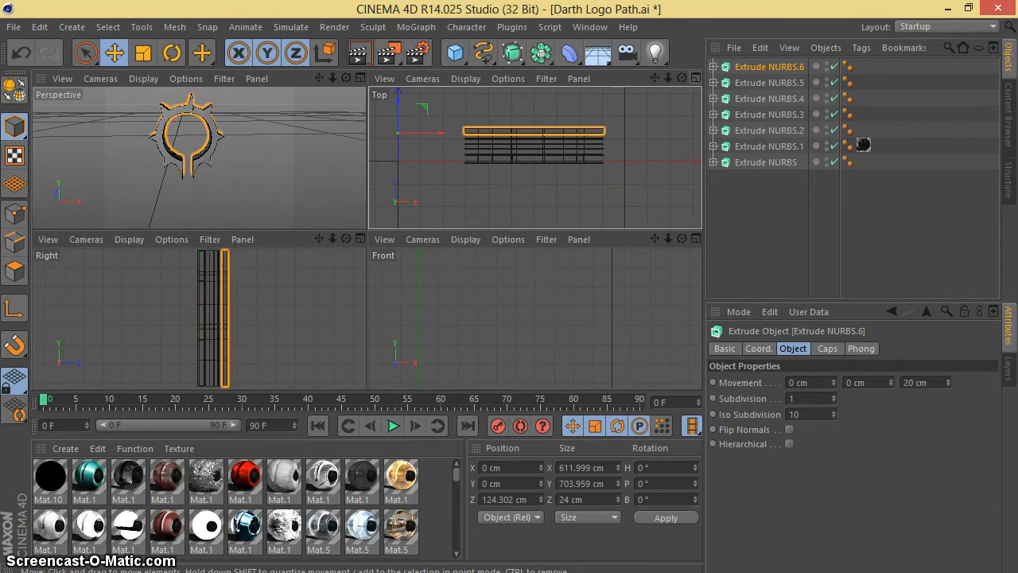
key("F1")
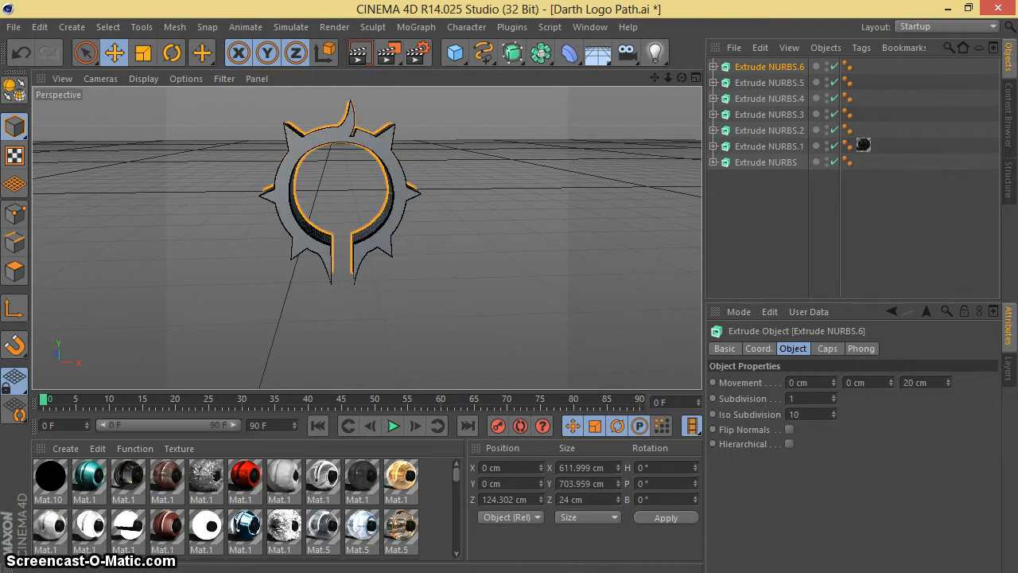
left_click_drag(668, 78, 777, 78)
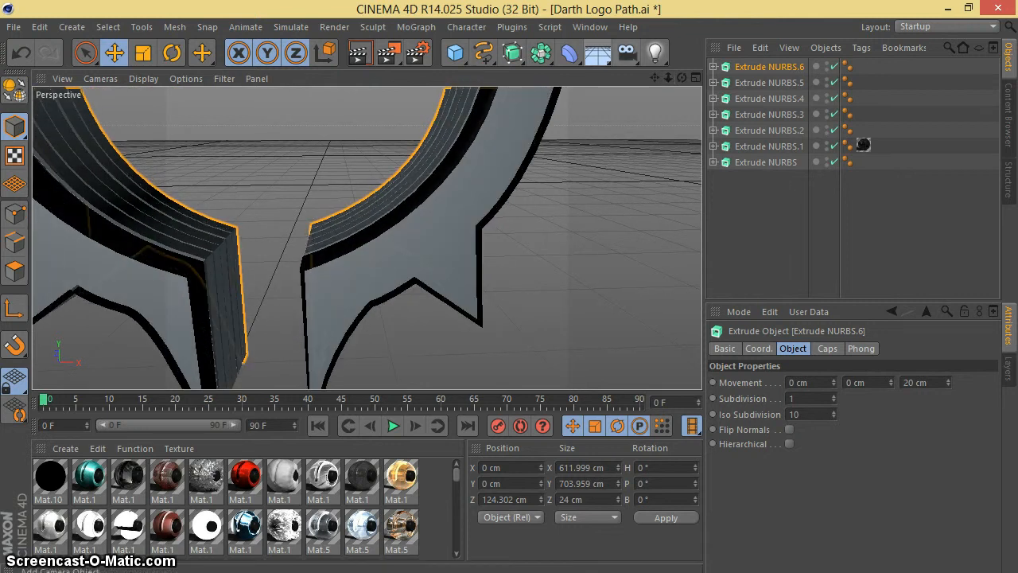
mouse_move(654, 78)
left_mouse_down()
mouse_move(659, 59)
mouse_move(660, 69)
mouse_move(612, 78)
mouse_move(549, 77)
left_mouse_up()
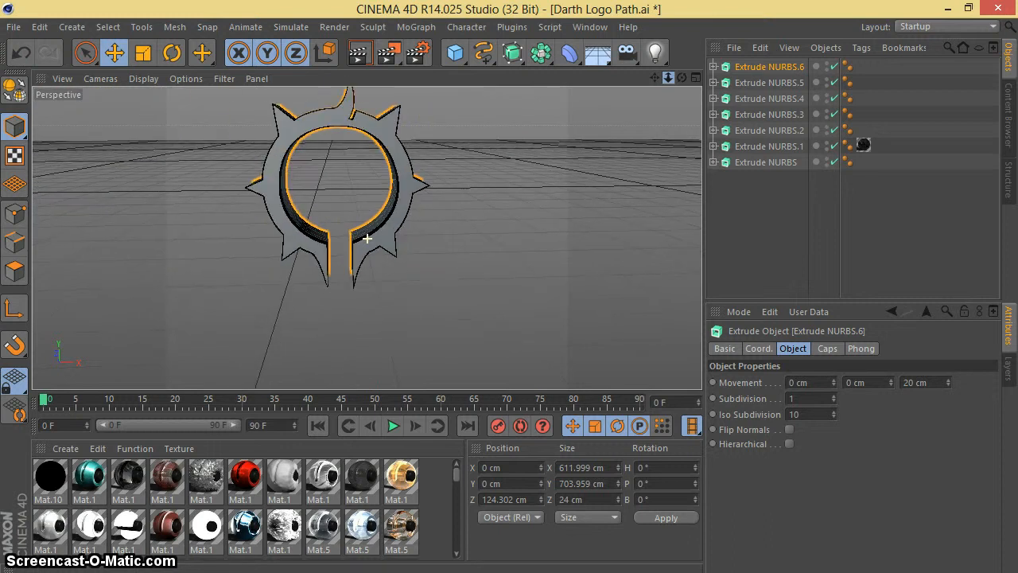
mouse_move(654, 78)
left_mouse_down()
mouse_move(672, 89)
mouse_move(672, 106)
mouse_move(669, 67)
left_mouse_up()
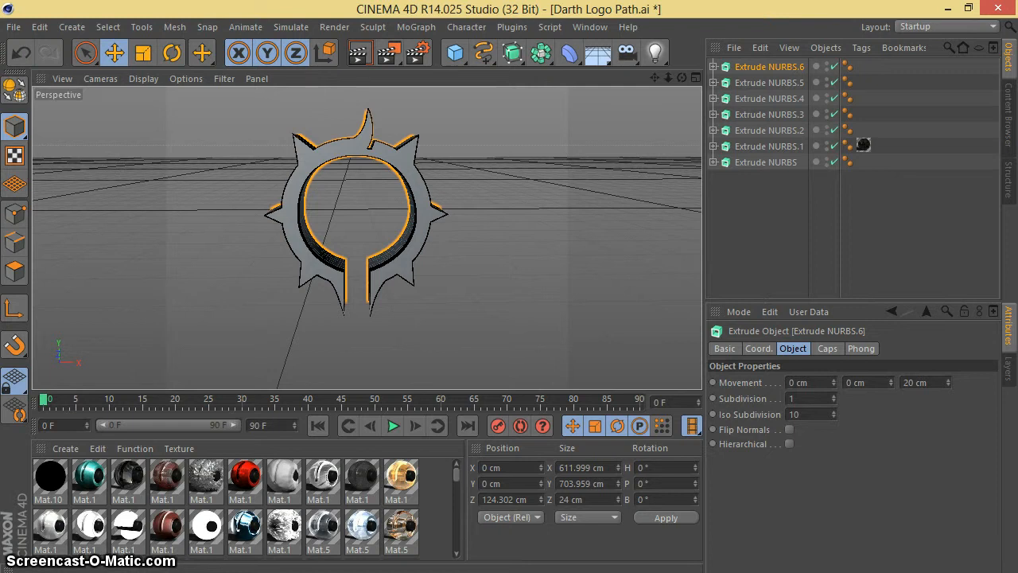
left_click_drag(457, 475, 456, 519)
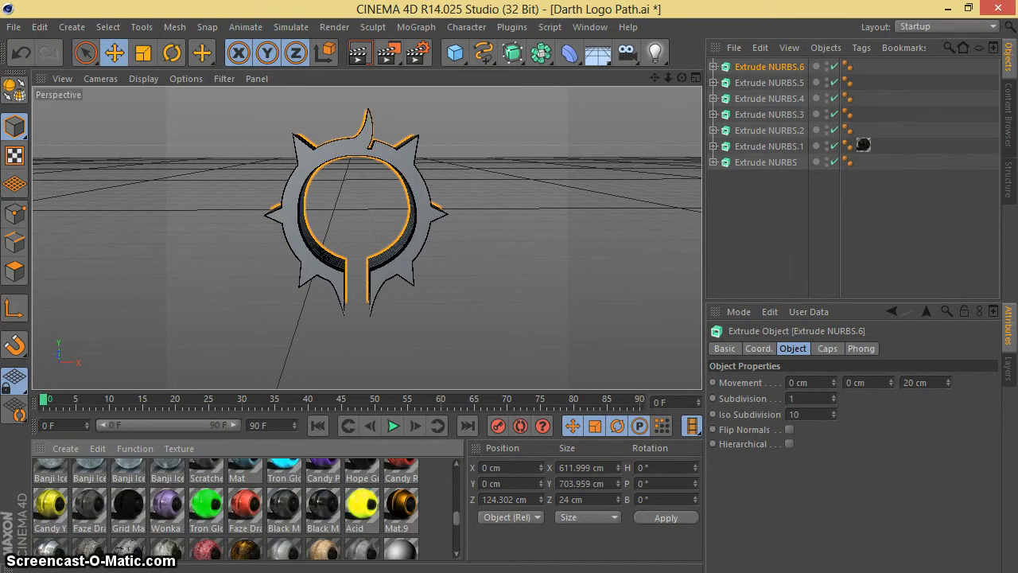
left_click_drag(207, 505, 765, 162)
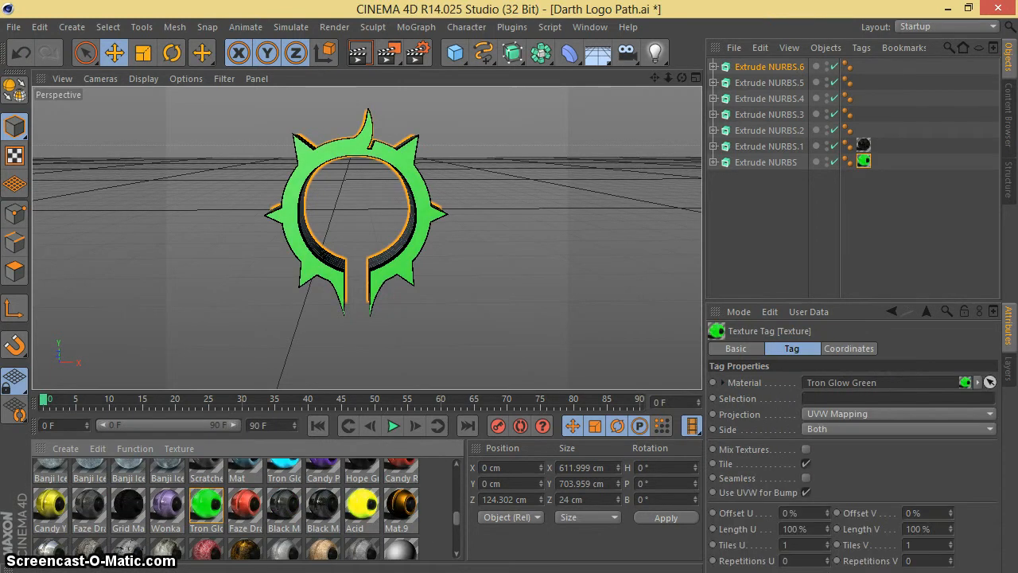
- Find the Black Mat material and add it to the original Extrude NURBS on top of the green one
left_click_drag(457, 519, 457, 475)
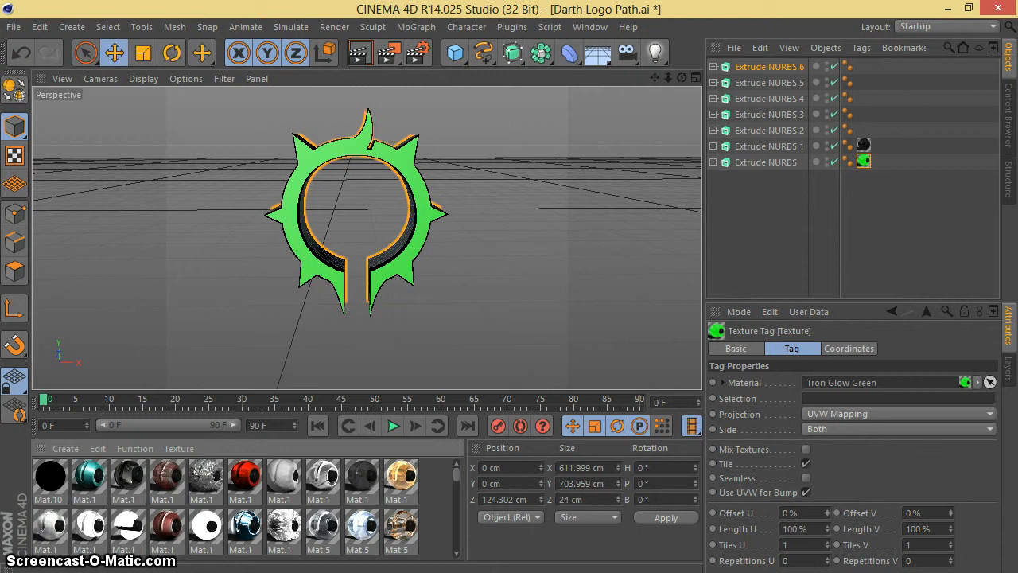
left_click_drag(456, 475, 456, 534)
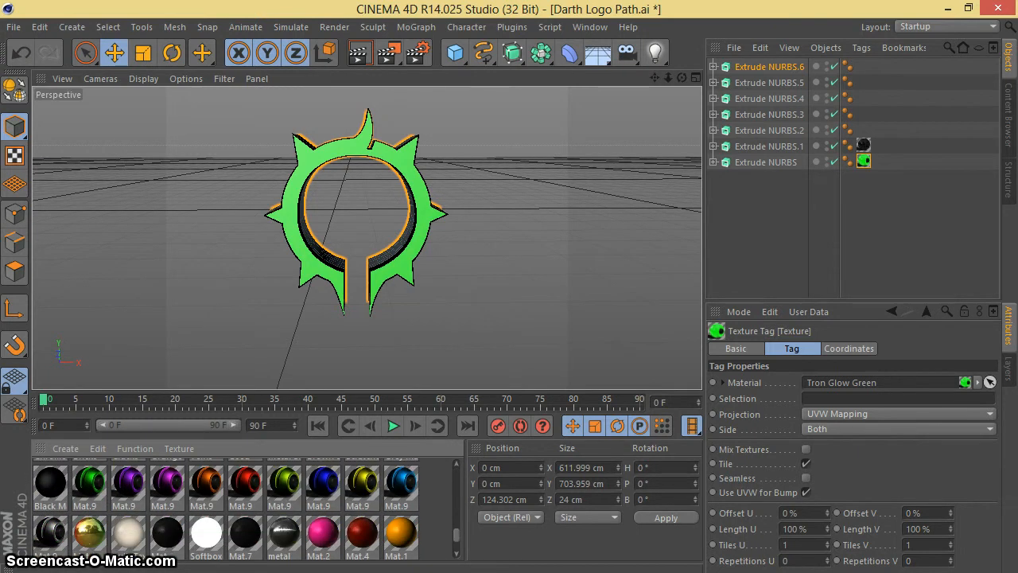
left_click_drag(50, 481, 875, 162)
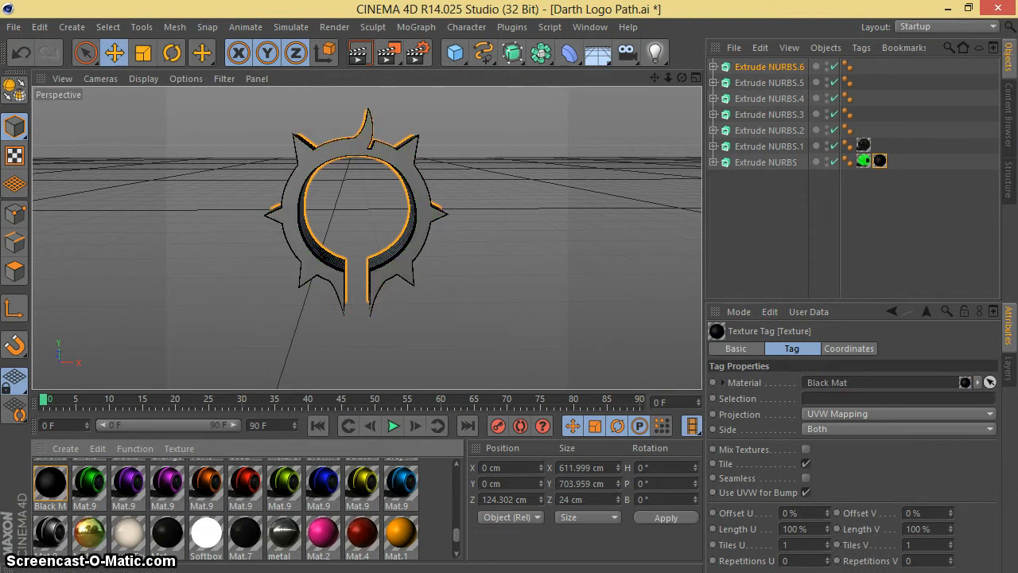
- Disable the Specular channel of the green Mat.9 material and apply it to Extrude NURBS.2
double_click(89, 481)
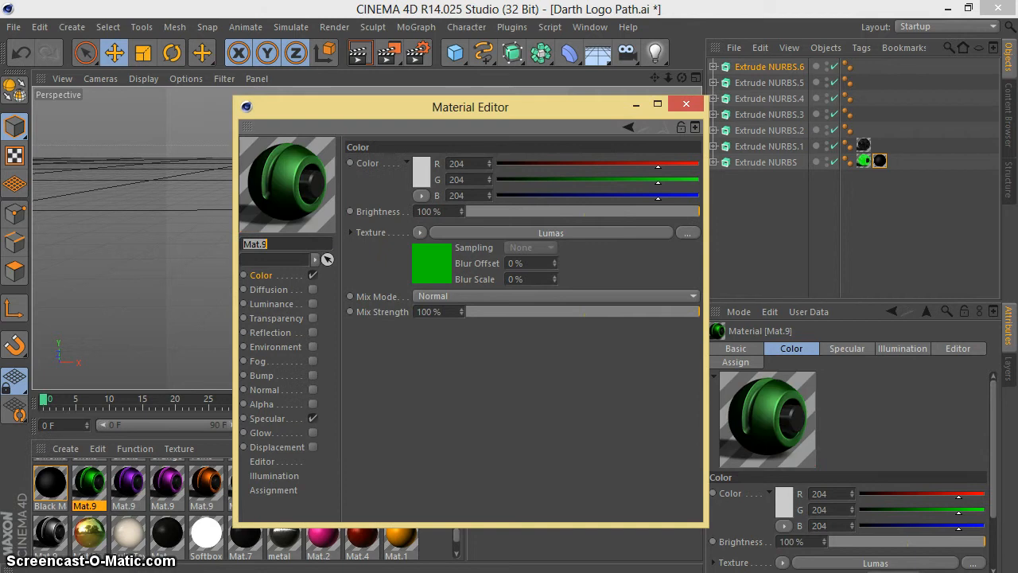
left_click(312, 418)
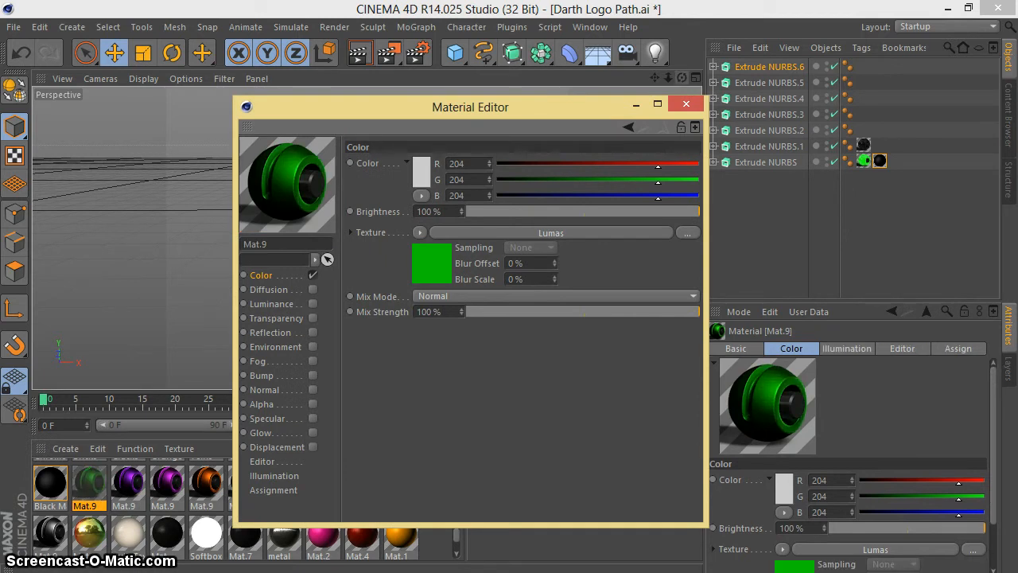
left_click(685, 104)
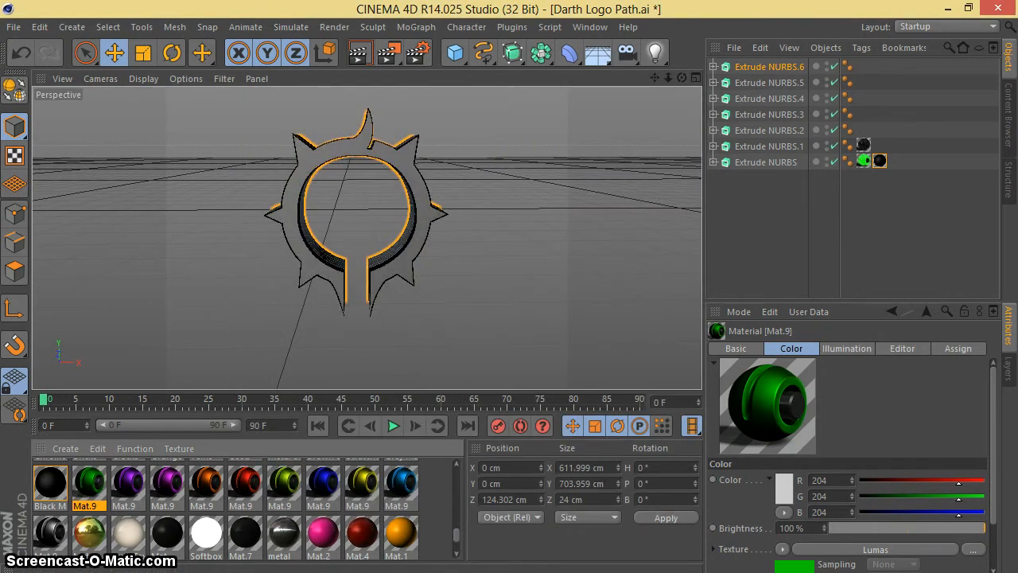
left_click_drag(89, 482, 769, 130)
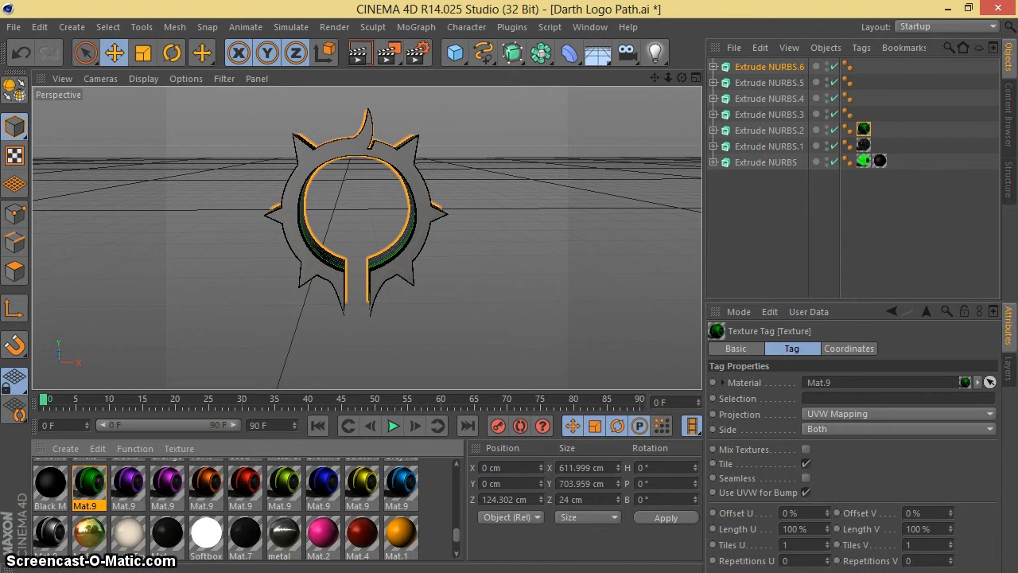
- Disable the Specular channel of the dark purple Mat.9 material and apply it to Extrude NURBS.3
double_click(127, 482)
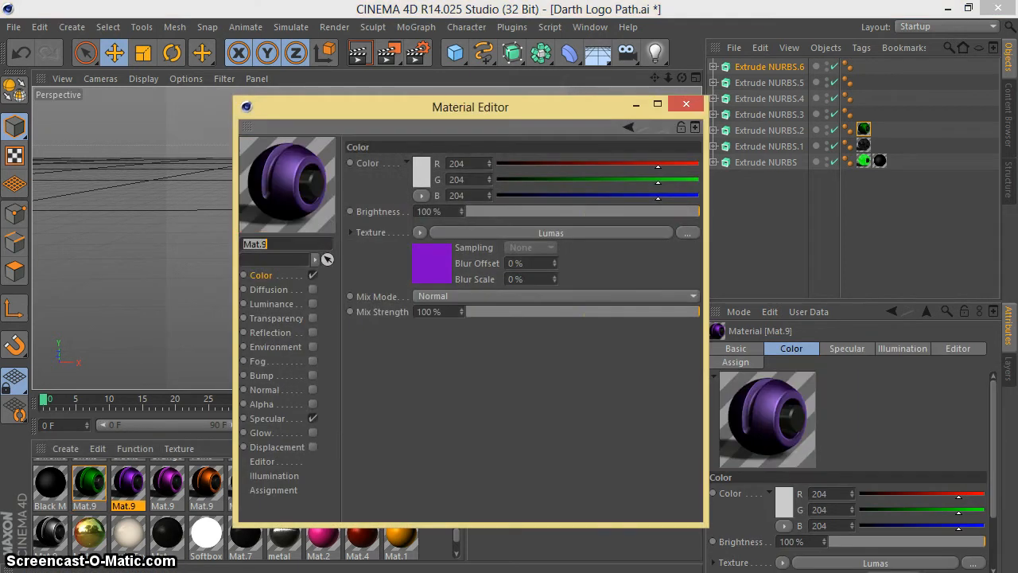
left_click(313, 419)
left_click(686, 104)
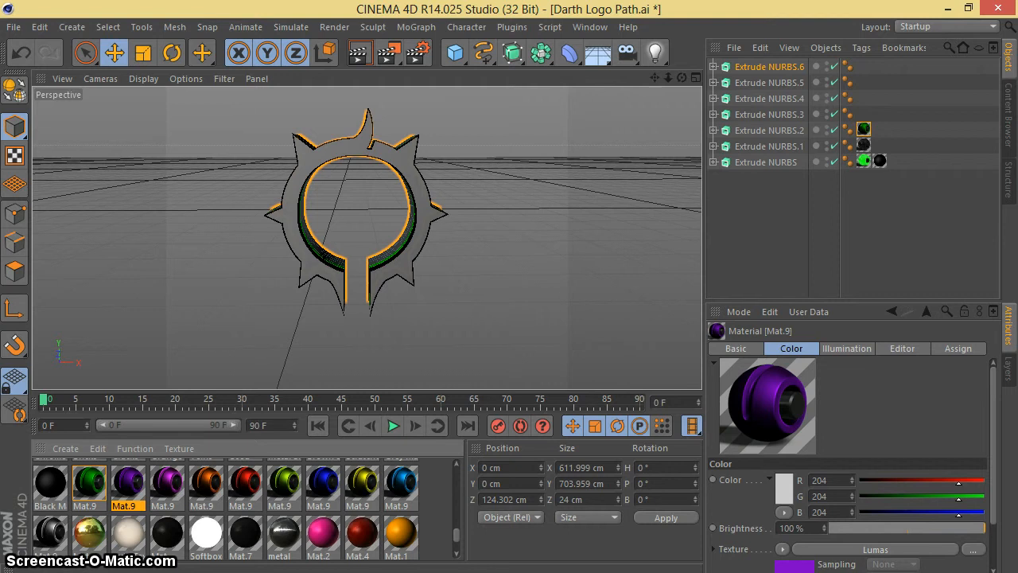
left_click_drag(127, 481, 769, 114)
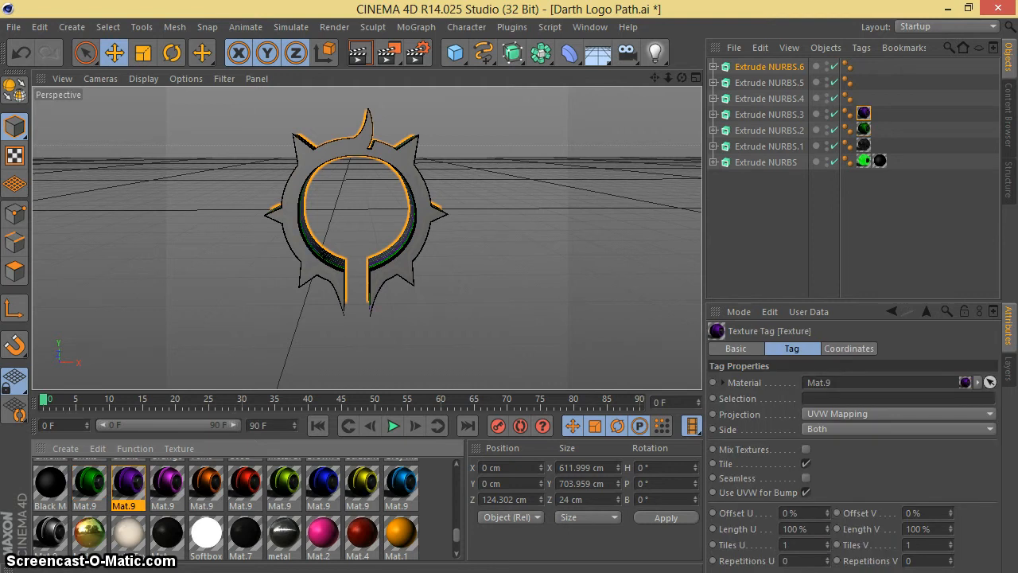
- Disable the Specular channel of the magenta-purple Mat.9 material and apply it to Extrude NURBS.4
double_click(167, 481)
left_click(312, 418)
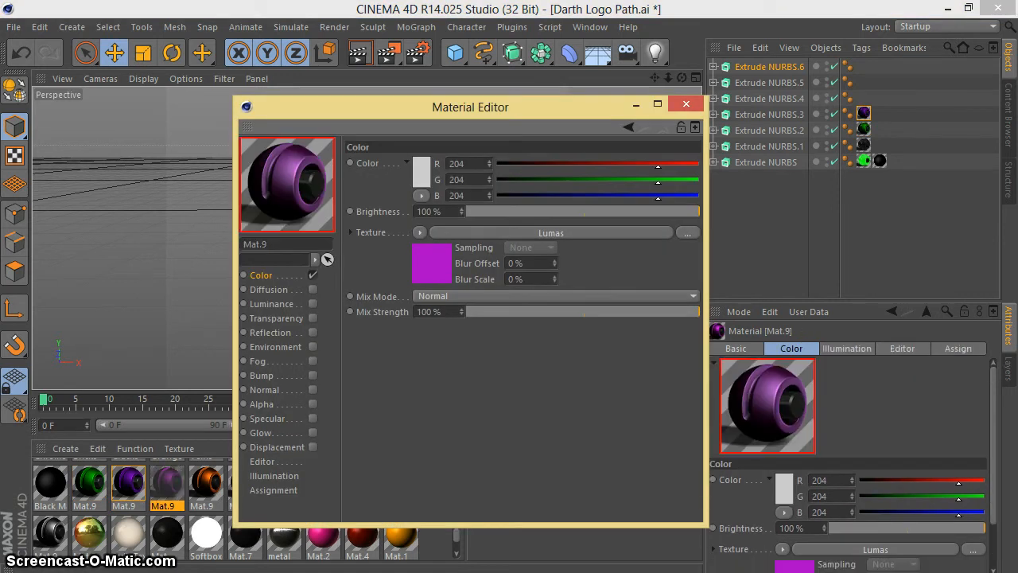
left_click(686, 104)
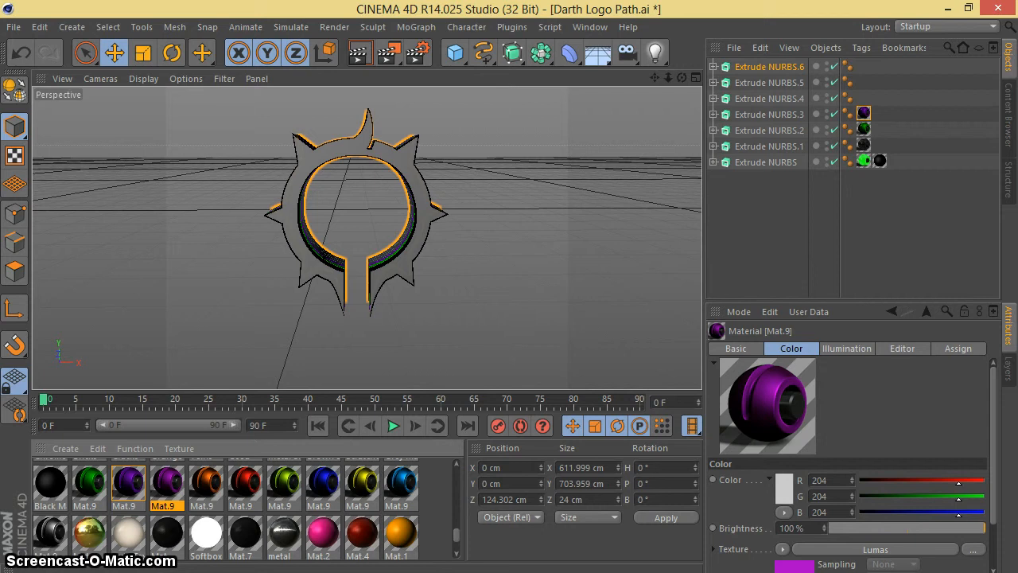
left_click_drag(167, 481, 769, 98)
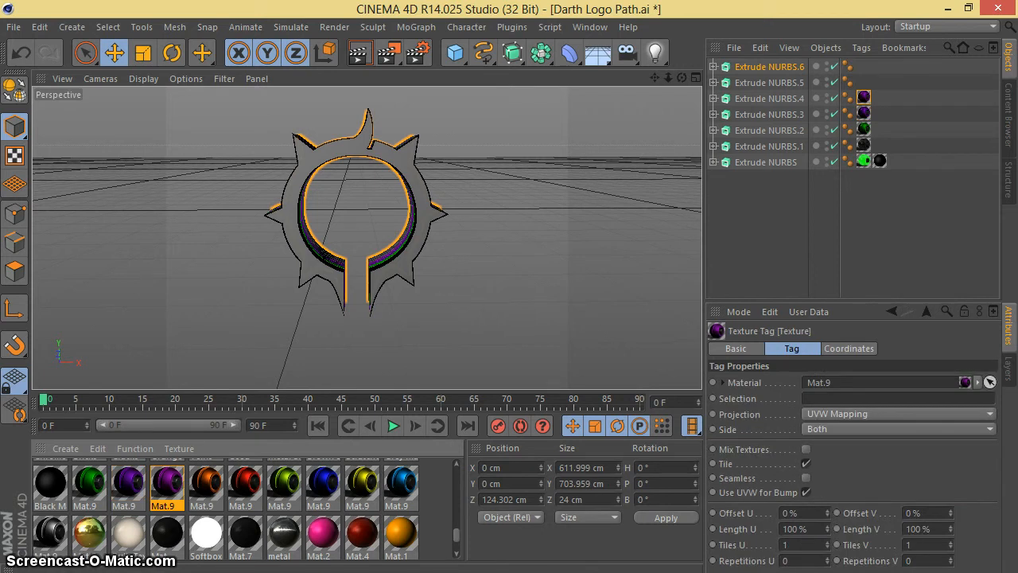
- Disable the Specular channel of the orange Mat.9 material and apply it to Extrude NURBS.5
double_click(207, 481)
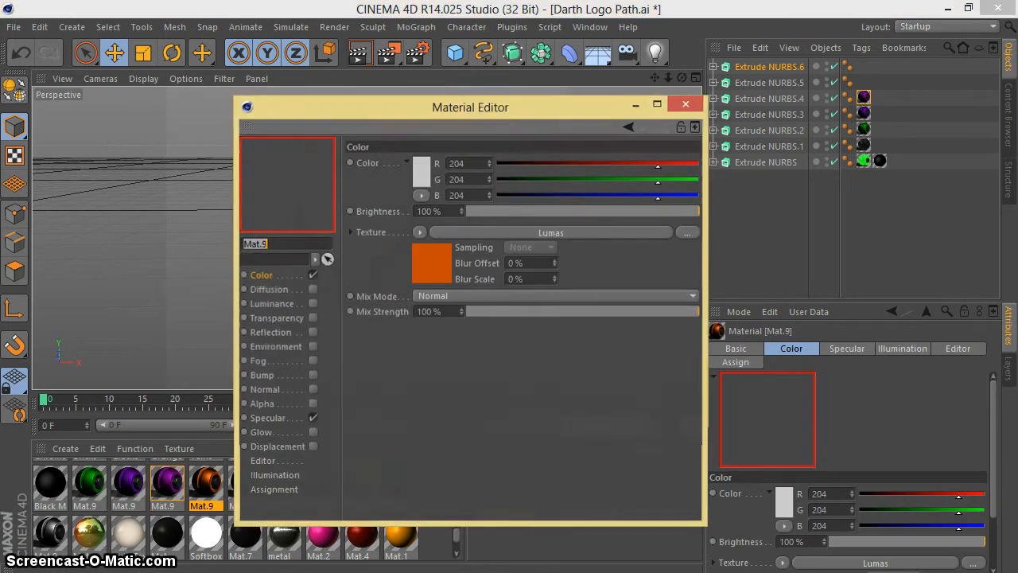
left_click(312, 418)
left_click(686, 104)
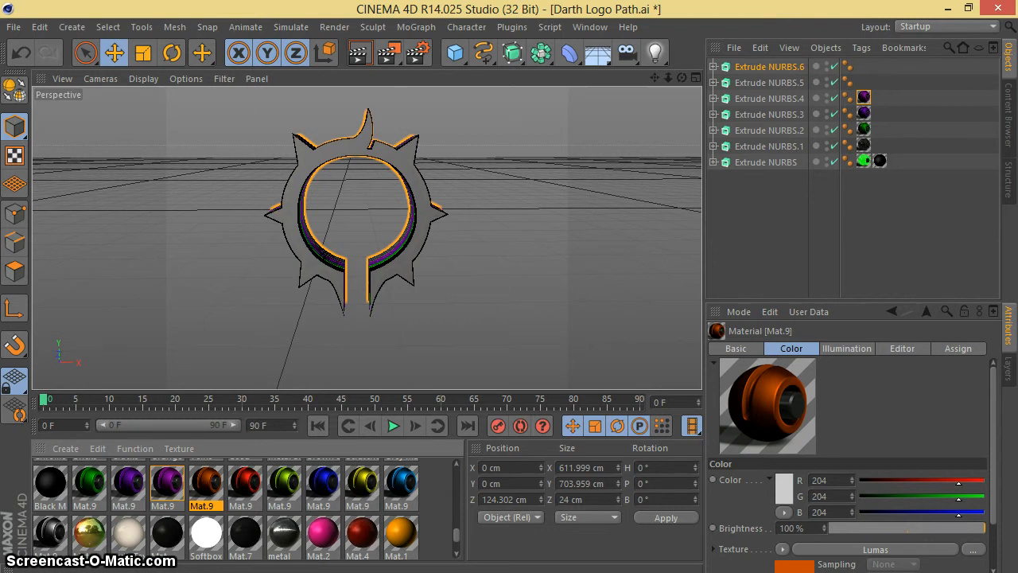
left_click_drag(207, 483, 769, 83)
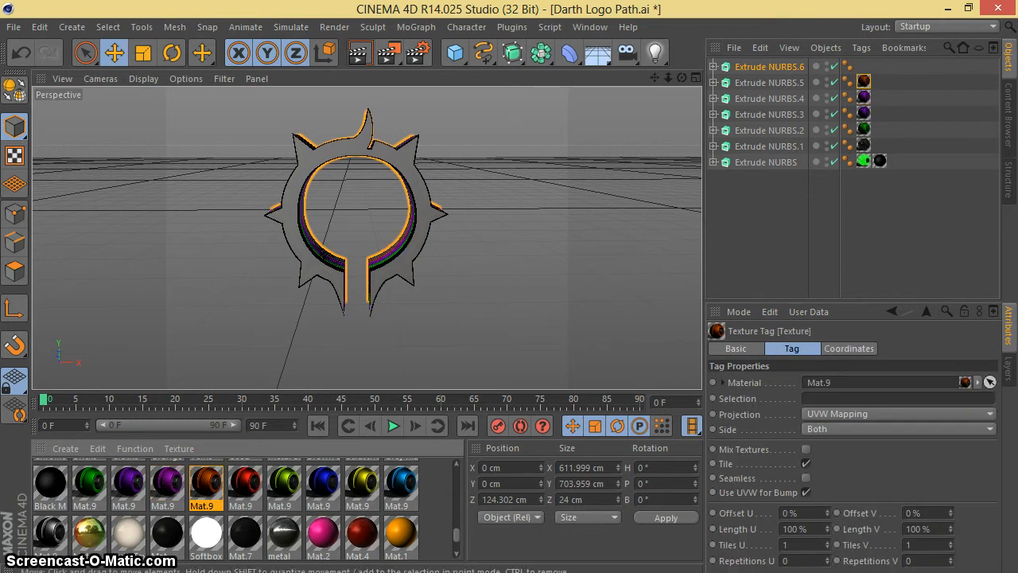
- Disable the Specular channel of the red Mat.9 material and apply it to Extrude NURBS.6
double_click(284, 483)
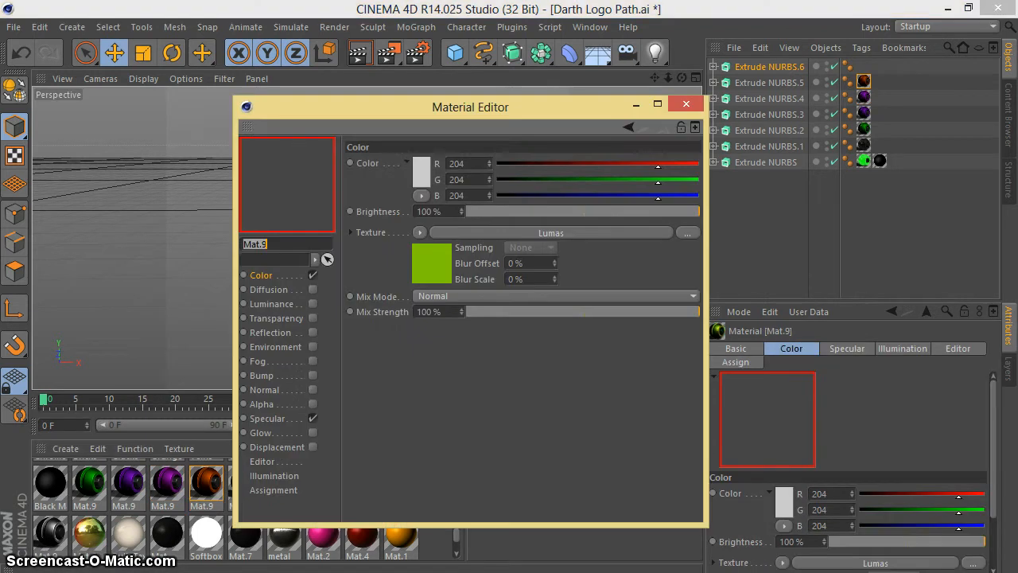
left_click(687, 104)
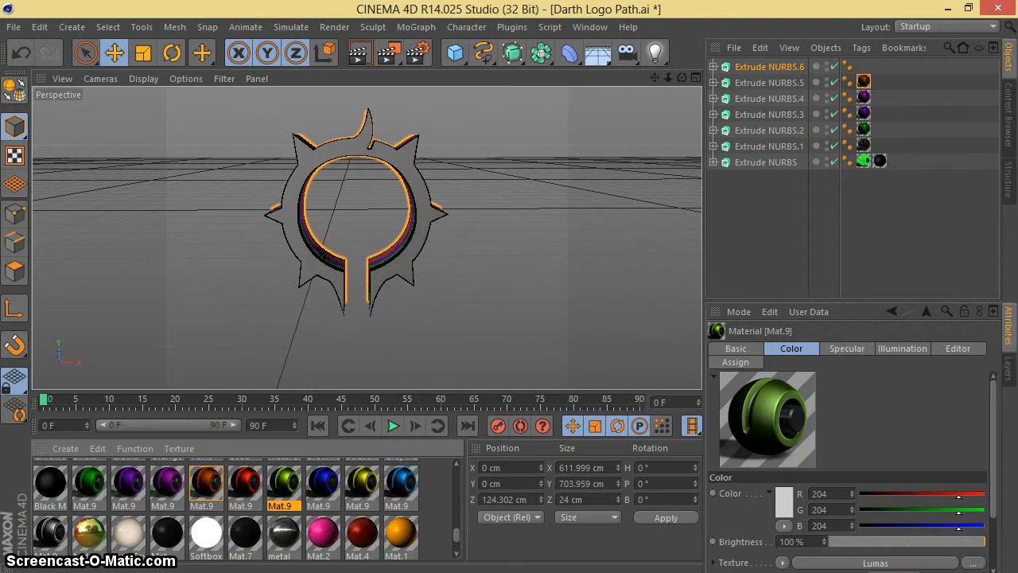
double_click(245, 483)
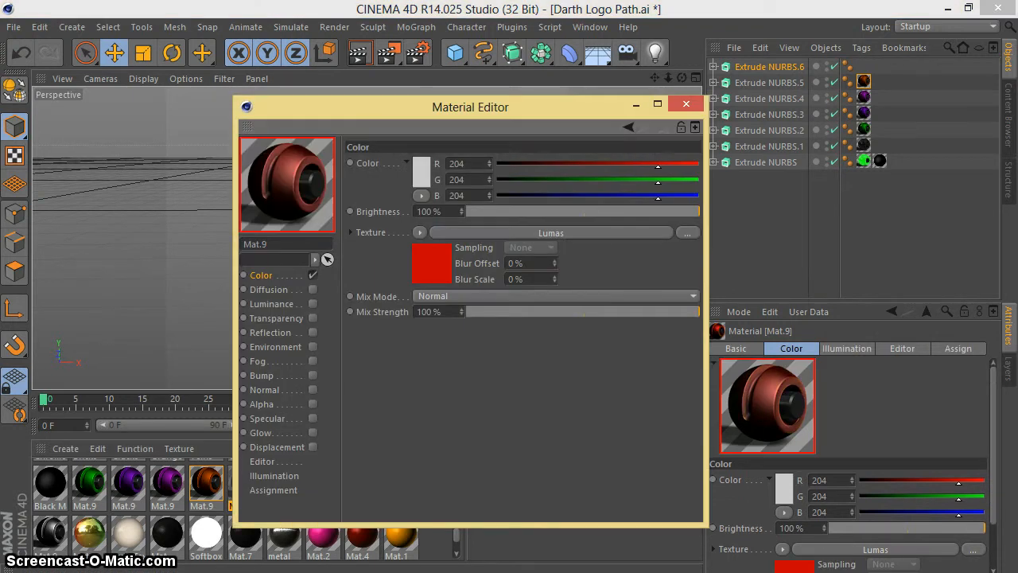
left_click(686, 104)
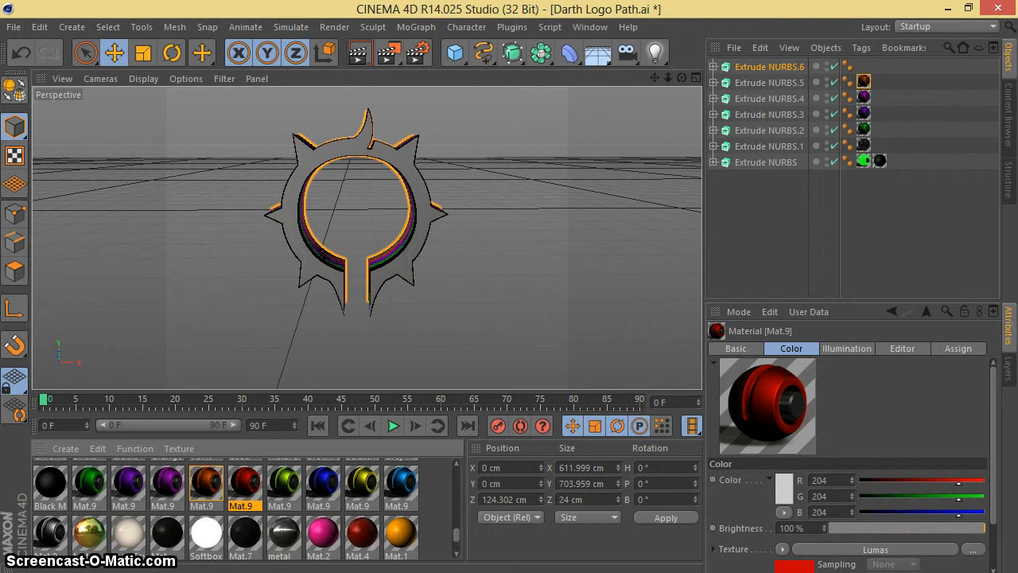
left_click_drag(245, 483, 769, 66)
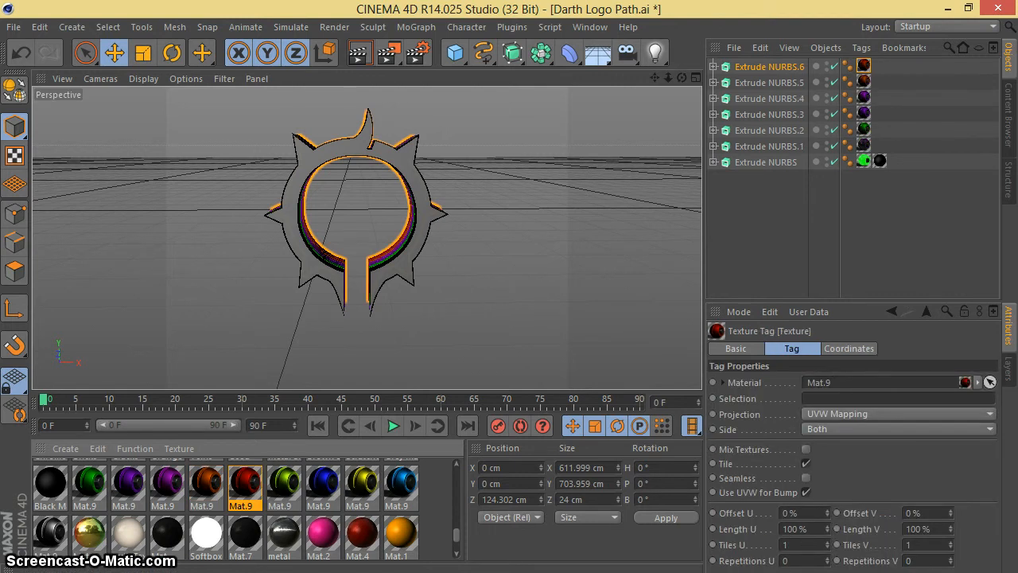
- Add the lime green Mat.9 material to Extrude NURBS.6 and check the layer colours up close
left_click_drag(284, 483, 769, 66)
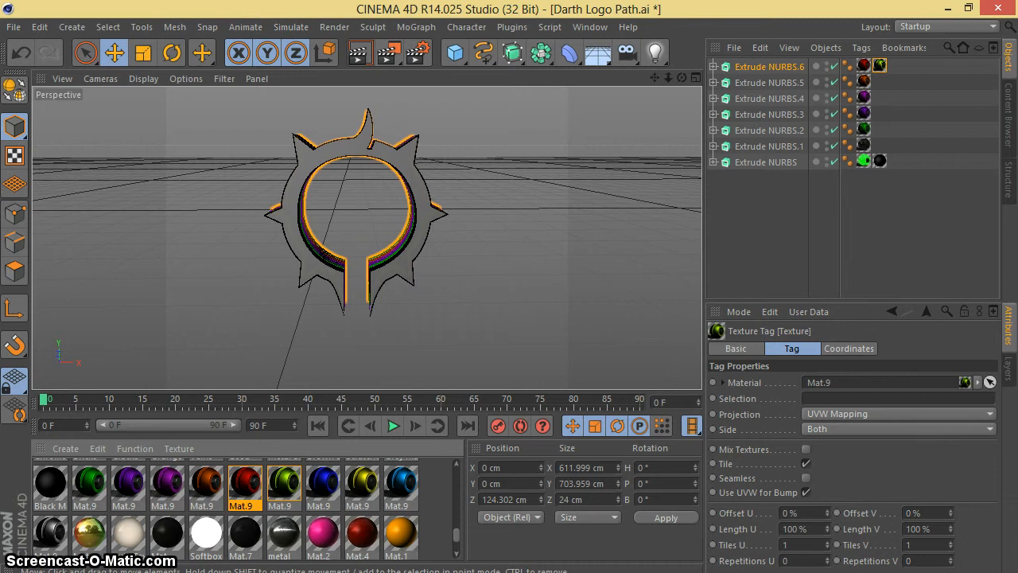
scroll(367, 238, "up", 8)
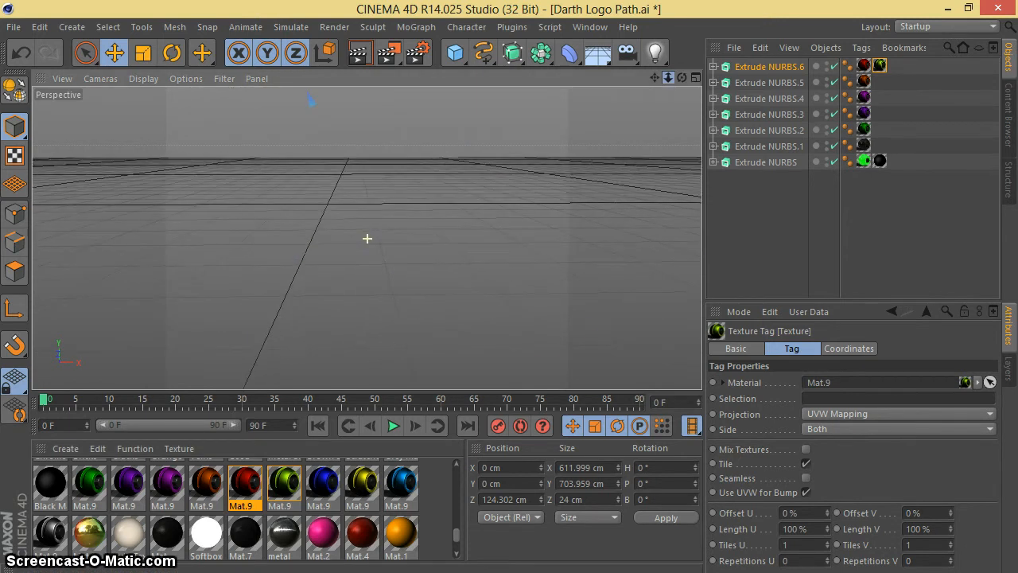
scroll(367, 238, "down", 4)
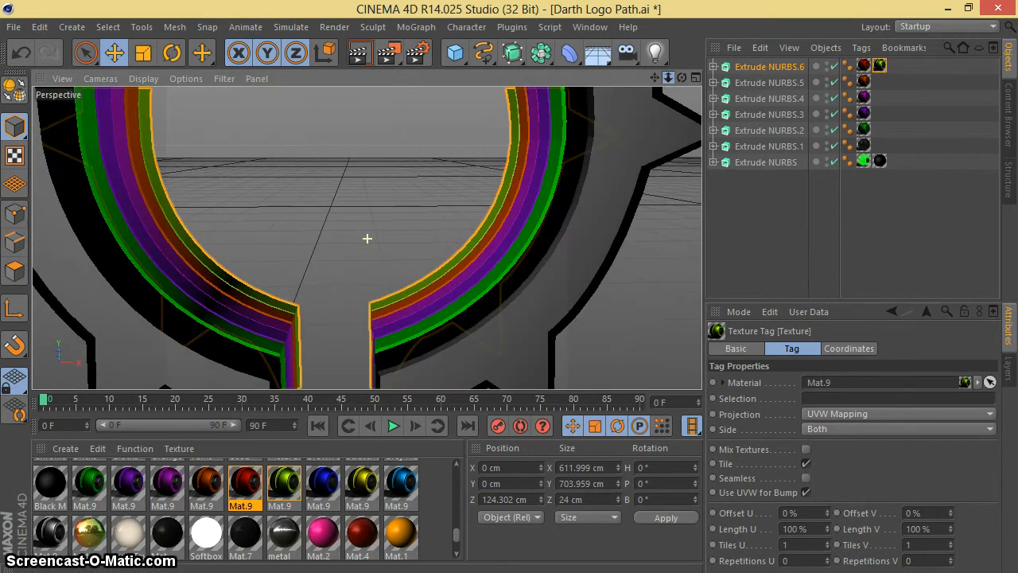
scroll(367, 238, "up", 2)
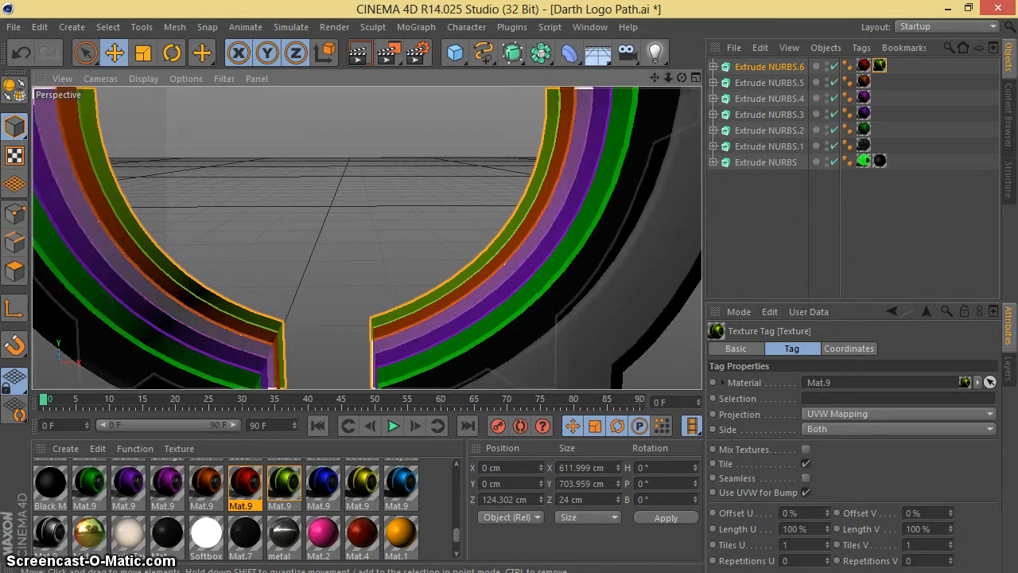
- Apply the light blue Mat.9 material to Extrude NURBS.6 and delete its lime green and red texture tags
left_click_drag(401, 482, 769, 67)
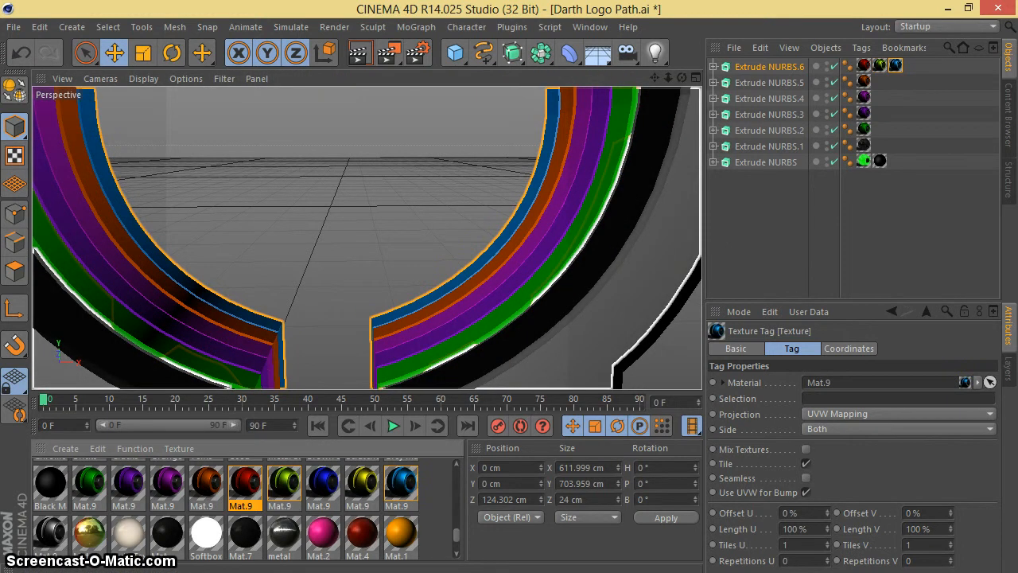
left_click(880, 66)
key("Delete")
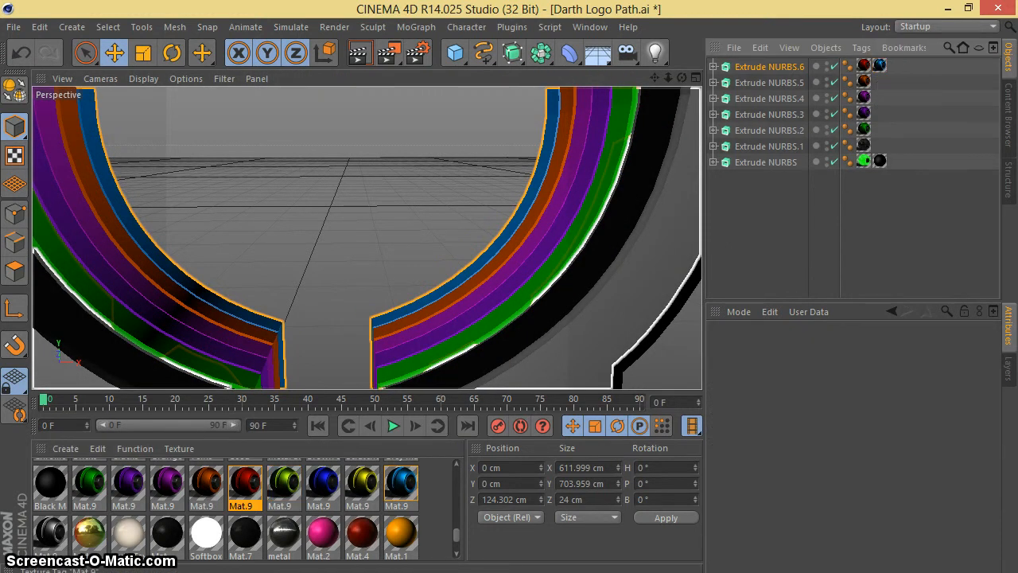
left_click(864, 65)
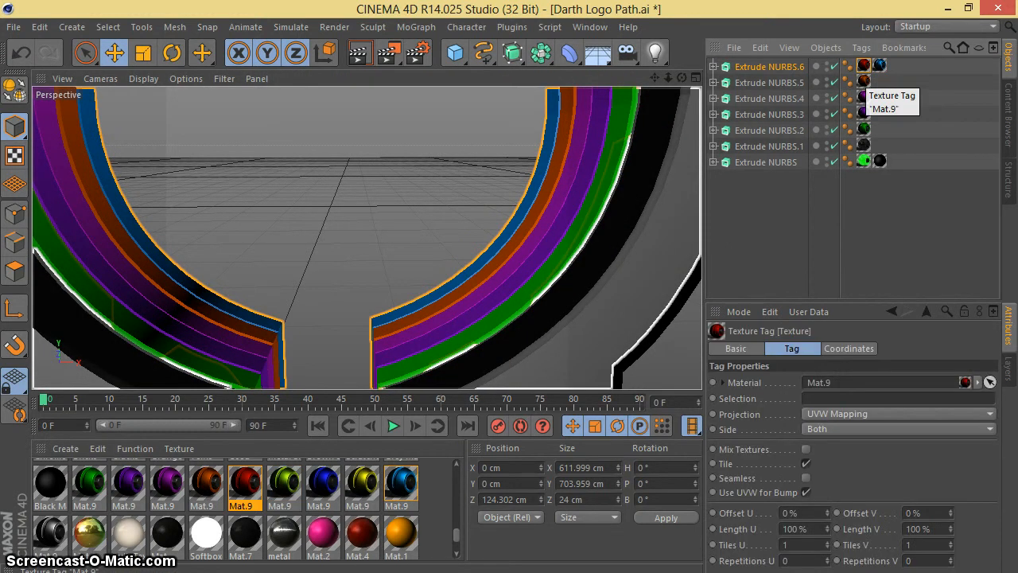
key("Delete")
key("super+c")
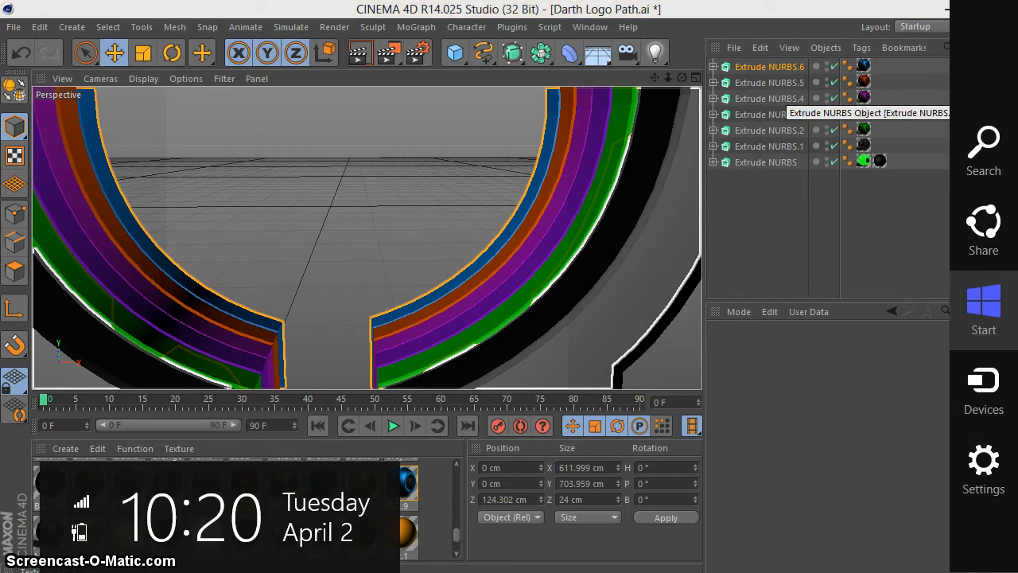
scroll(367, 238, "down", 10)
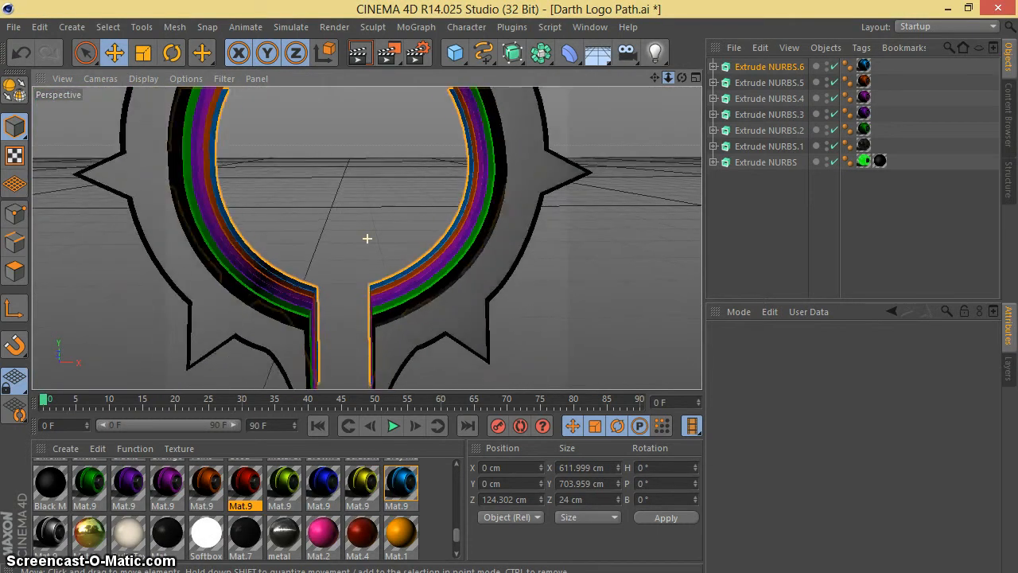
scroll(367, 238, "down", 5)
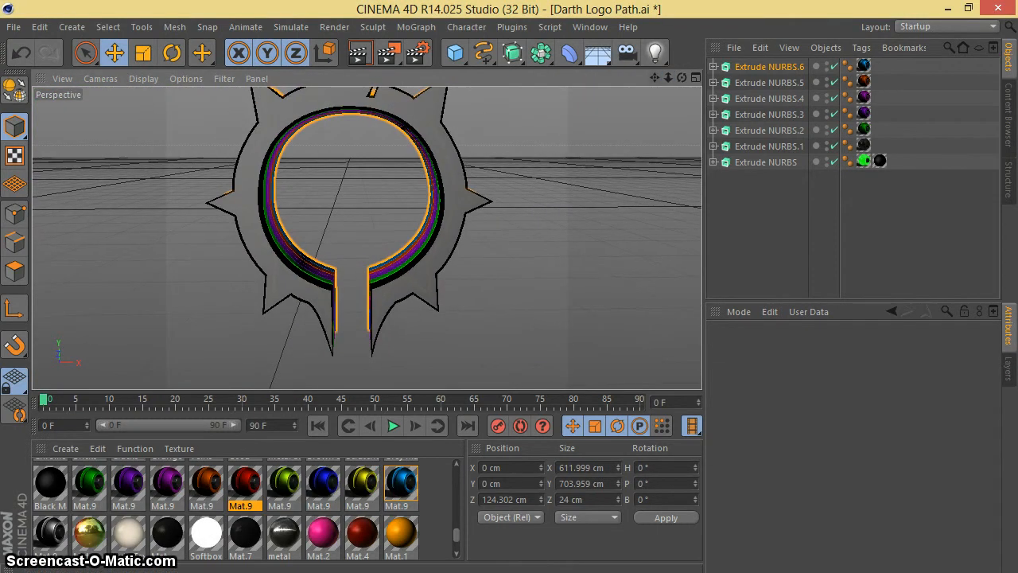
middle_click_drag(367, 238, 363, 262, "alt")
right_click_drag(367, 238, 334, 238, "alt")
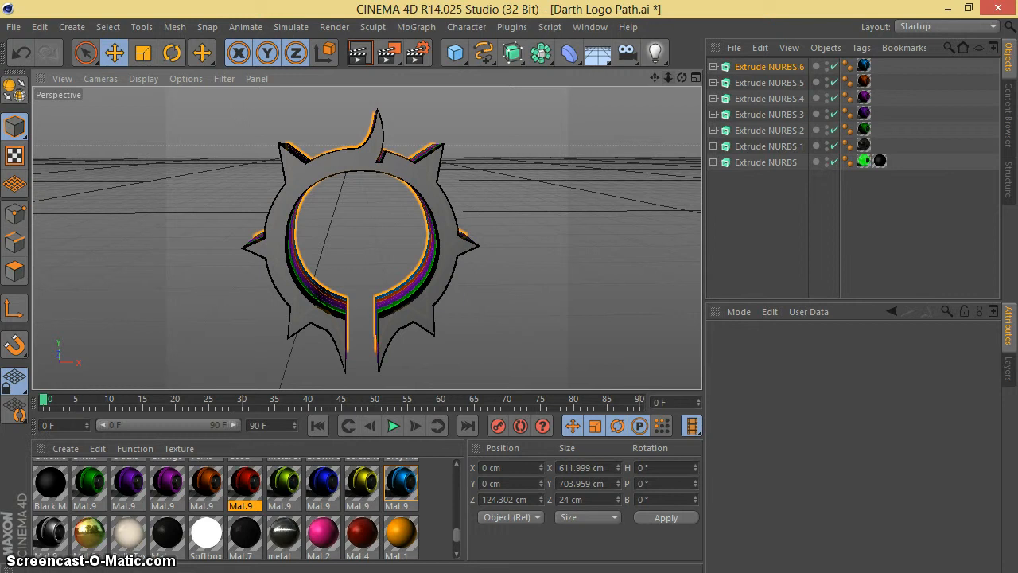
- Switch to Skype, send the reply "its a tut now" in the open chat, and return to Cinema 4D
key("alt+Tab")
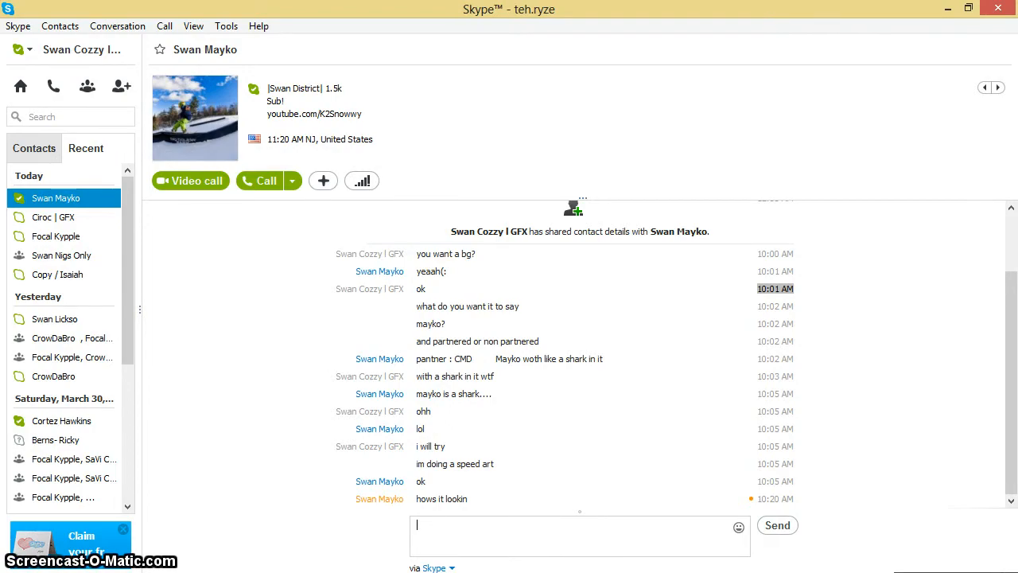
type("it")
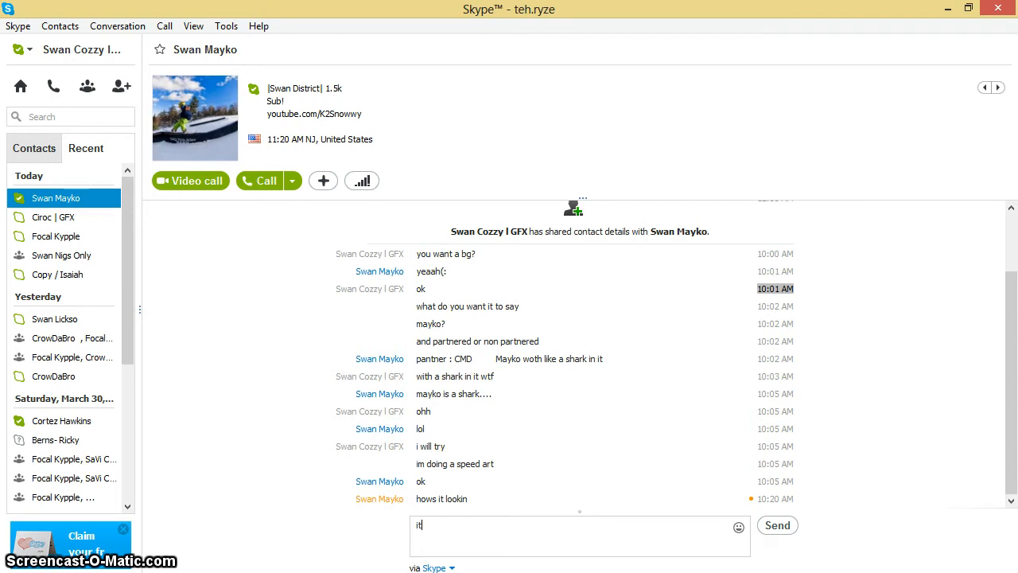
type("s a t")
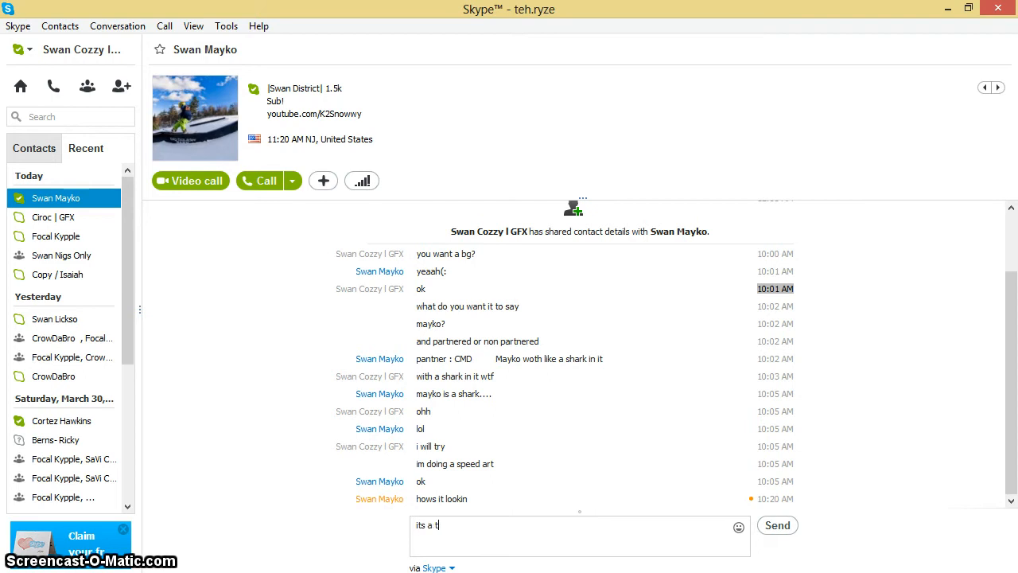
type("ut mod")
key("Return")
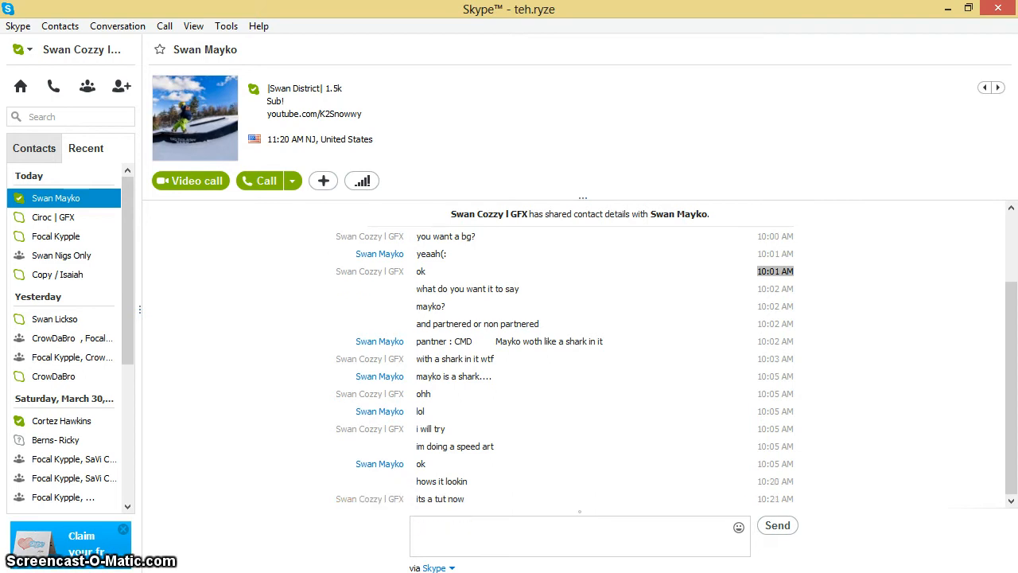
key("alt+Tab")
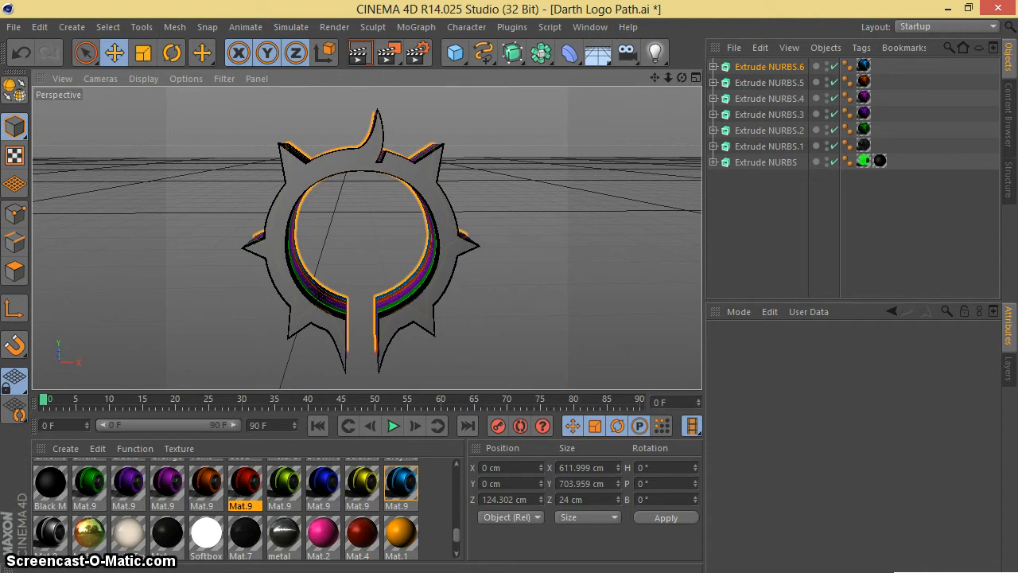
- Select the original Extrude NURBS and look through the Thrausi plugin tools and the script commands
left_click(765, 162)
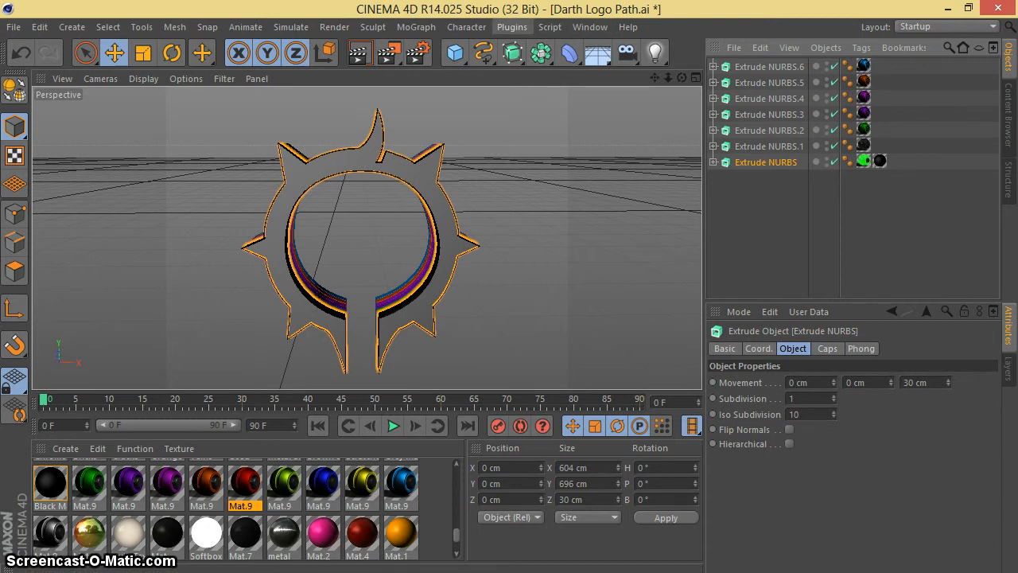
left_click(511, 27)
mouse_move(564, 88)
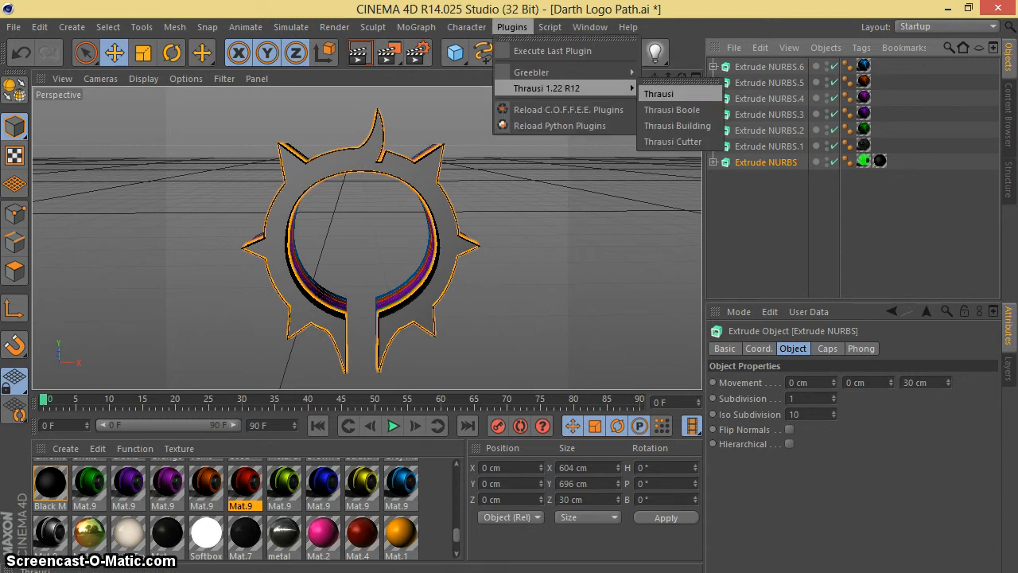
left_click(659, 94)
left_click_drag(652, 11, 607, 21)
left_click(647, 18)
left_click(549, 27)
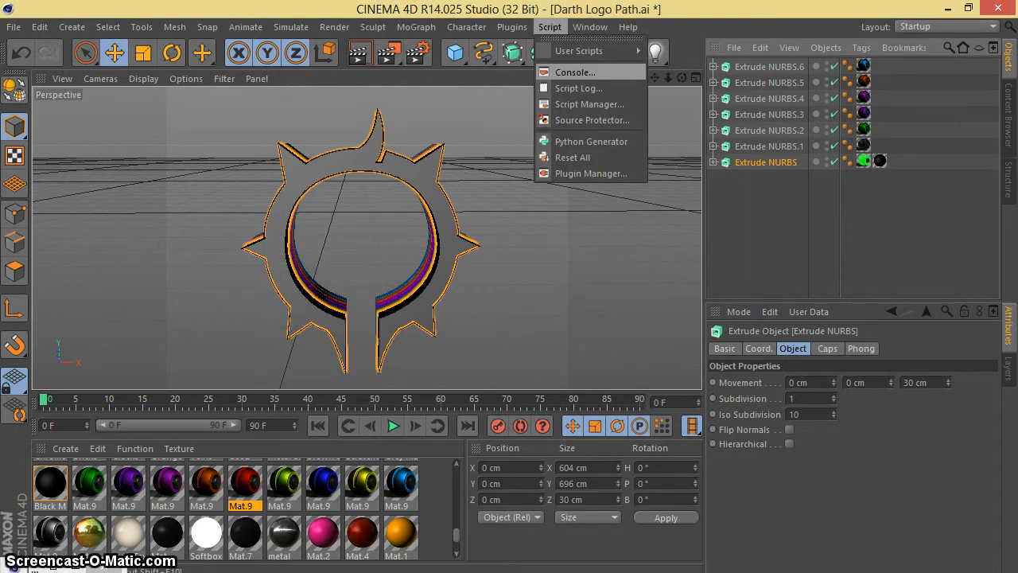
mouse_move(580, 51)
left_click(701, 94)
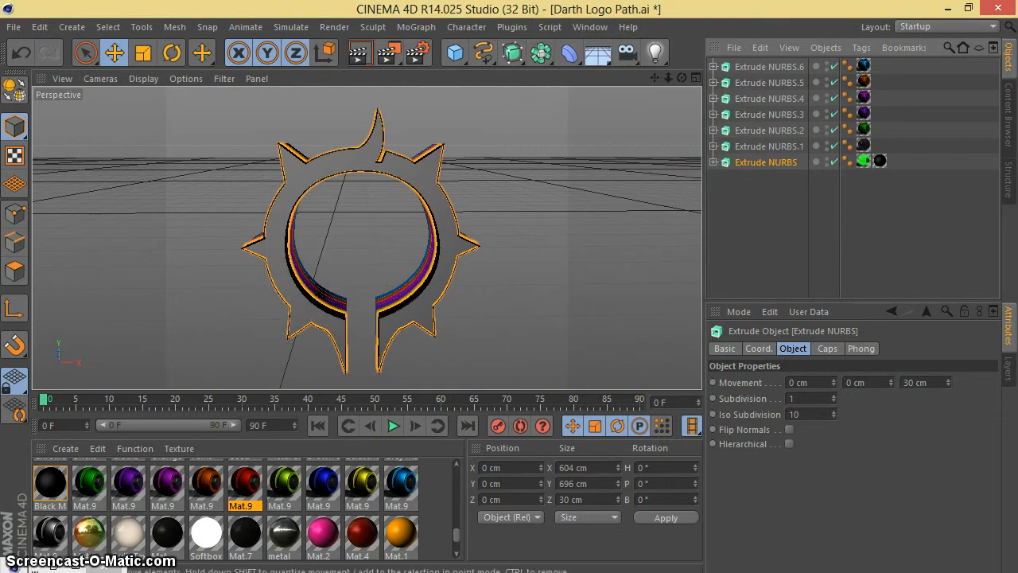
key("alt+Tab")
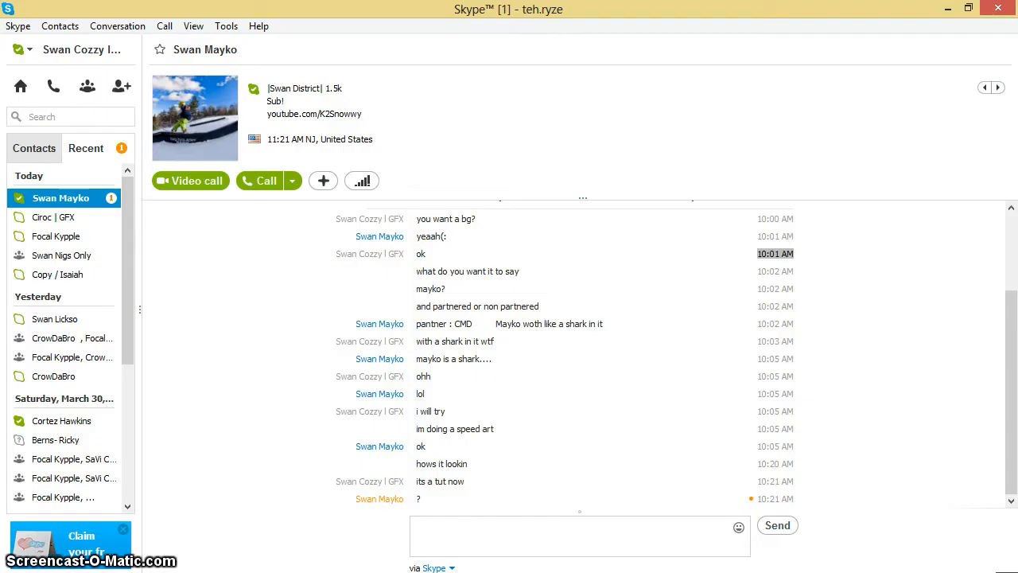
key("alt+Tab")
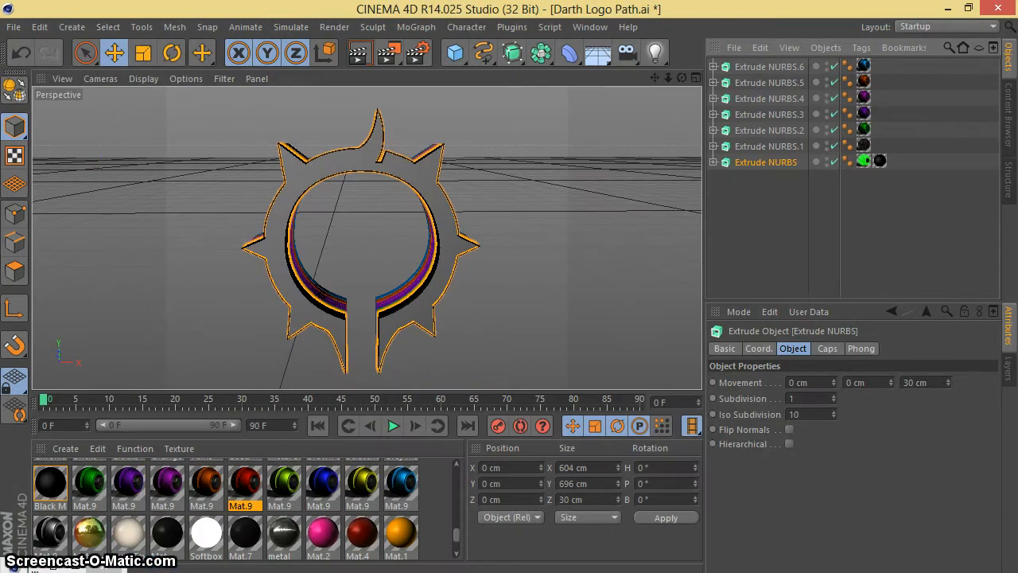
- Break the selected Extrude NURBS into 50 random pieces with the Thrausi plugin
left_click(76, 566)
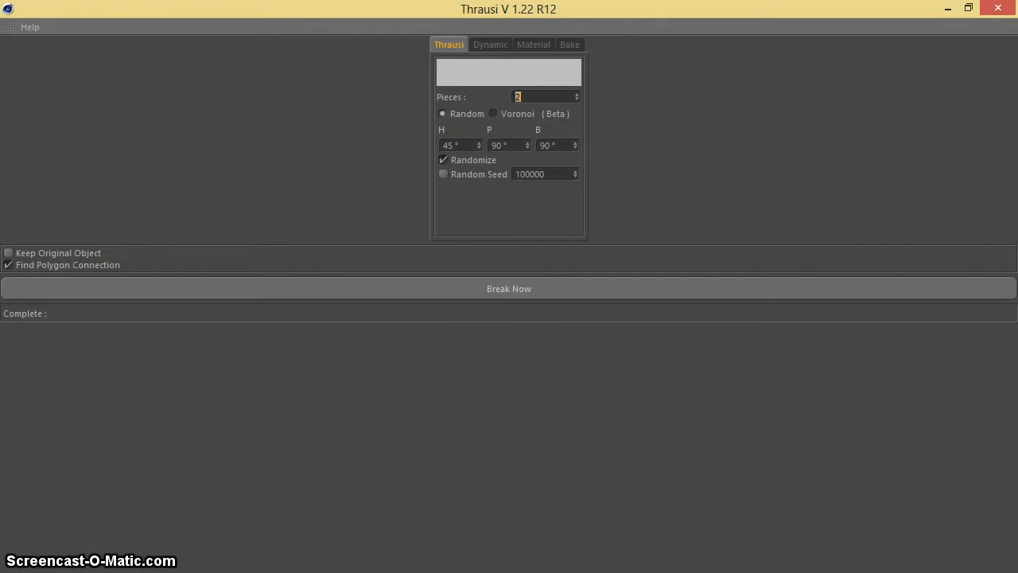
left_click(968, 8)
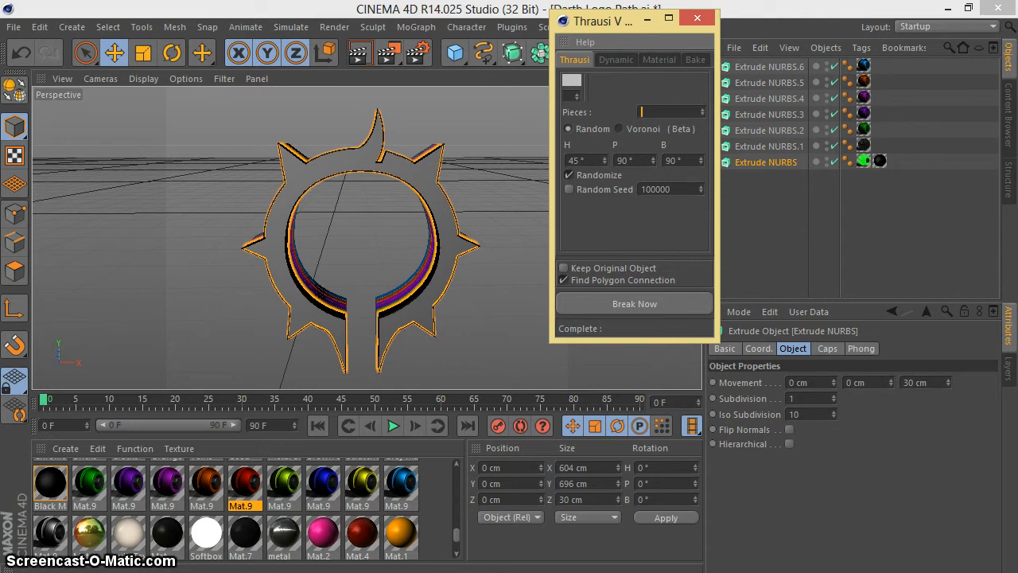
type("50")
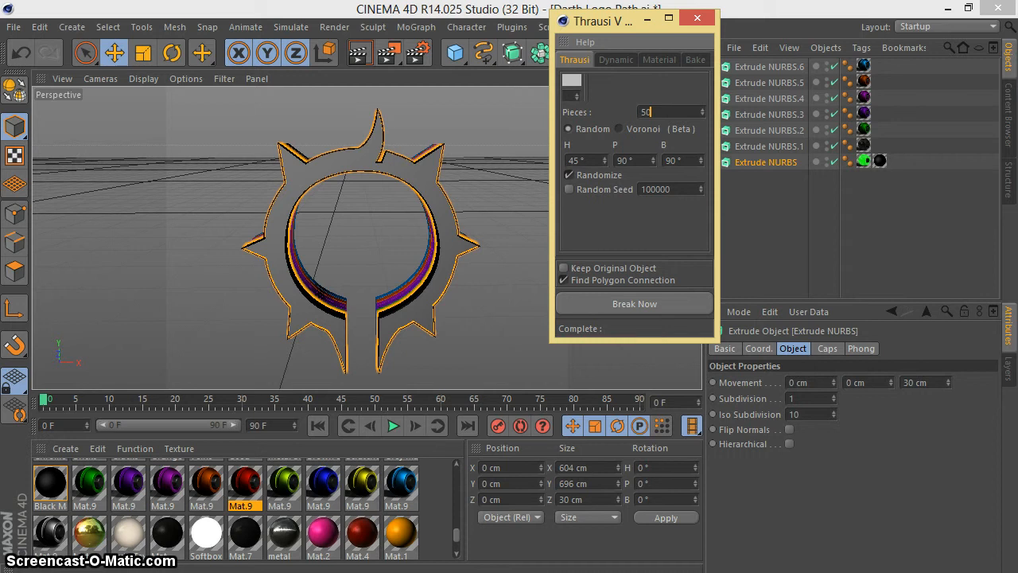
left_click(635, 304)
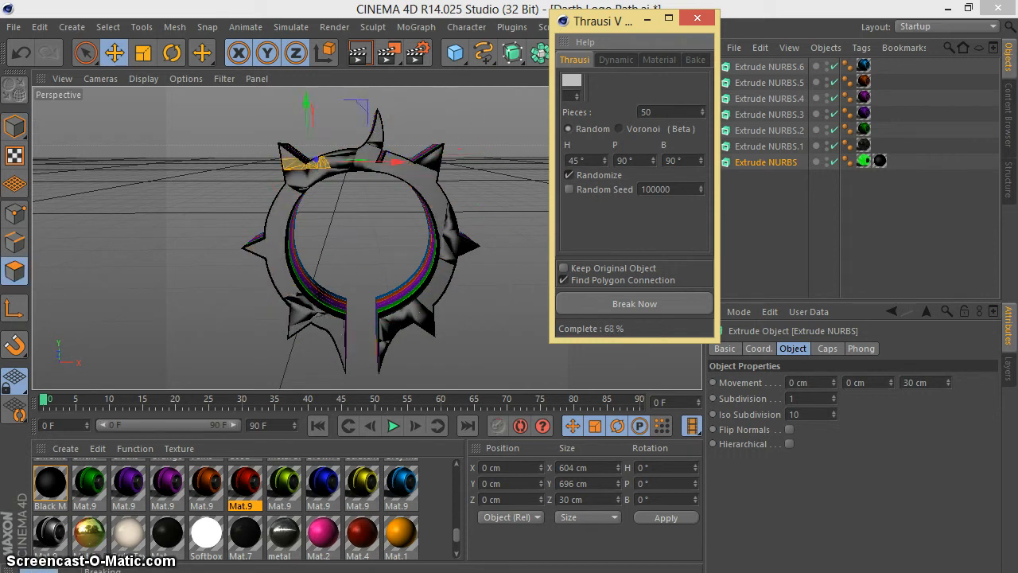
- Switch to Skype, send the reply "tutorial you autistic one legged kangaro", then return to Cinema 4D and close the Thrausi window
key("alt+Tab")
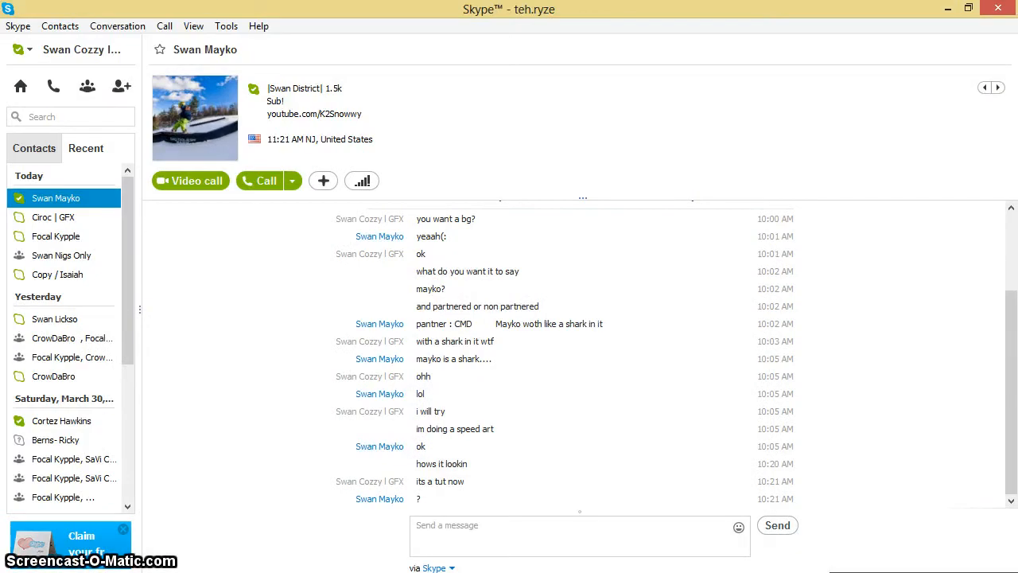
type("tutorial")
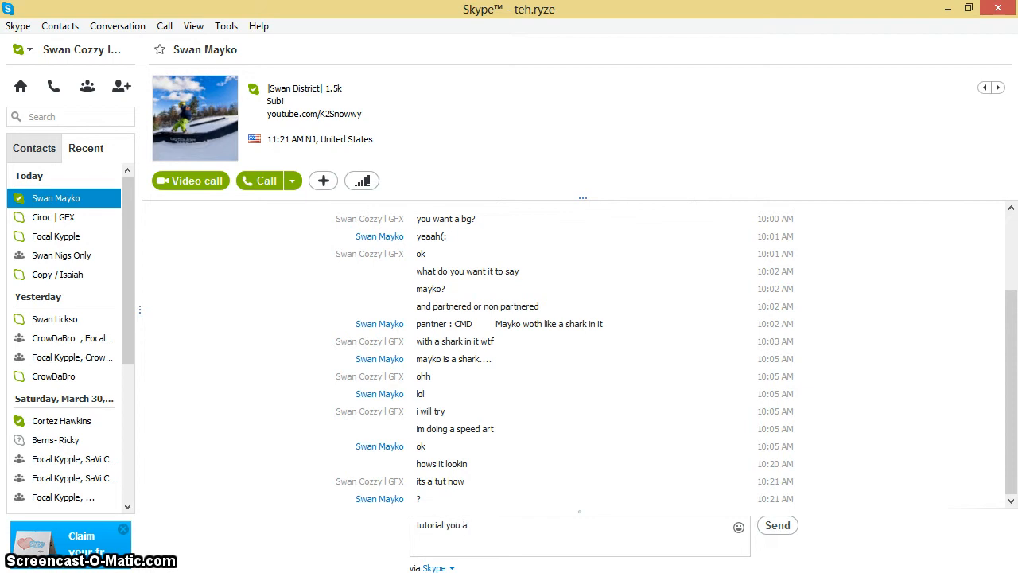
type(" you autistic one legged kangaroo")
key("Return")
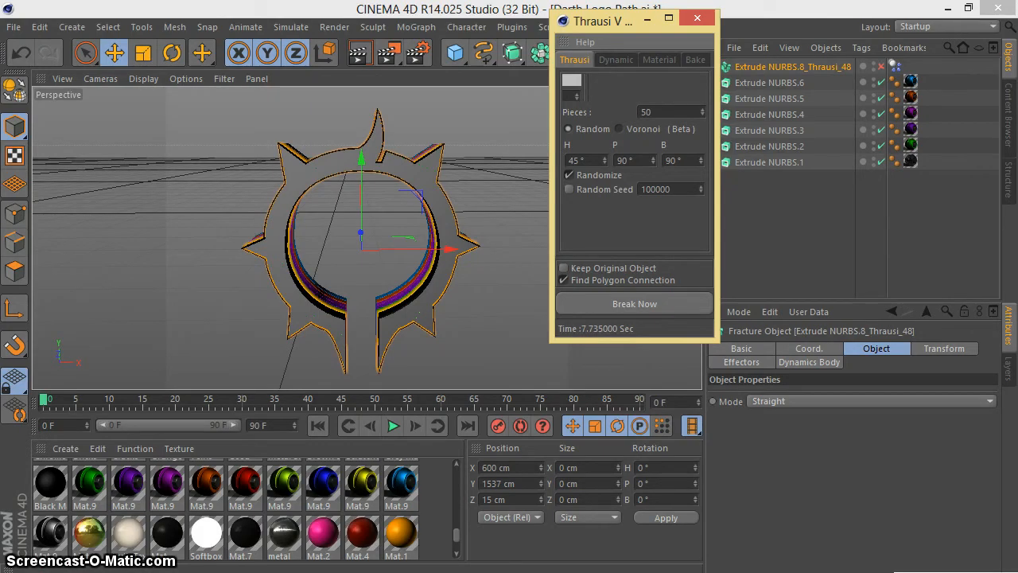
left_click(698, 17)
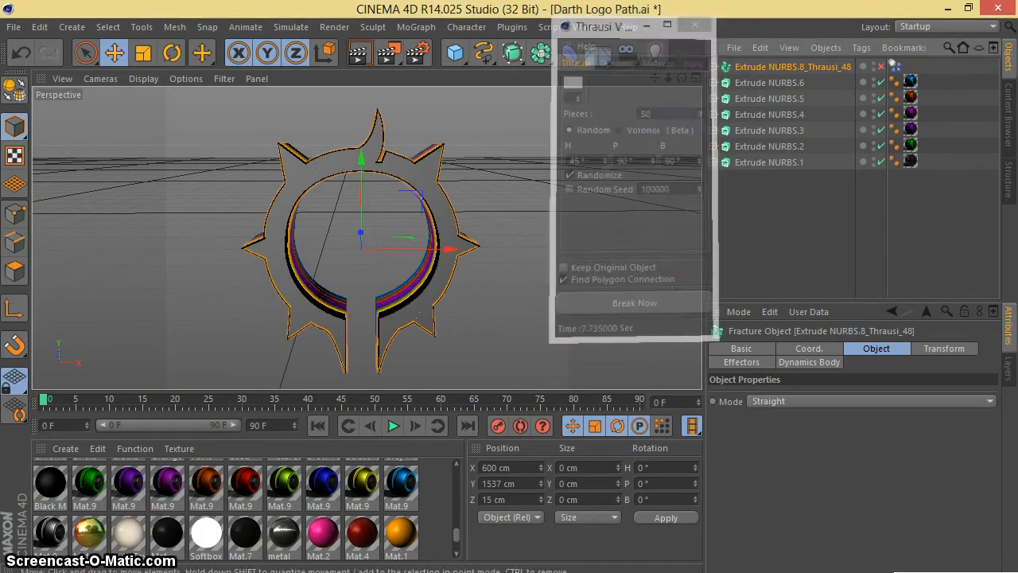
- Add a MoGraph PolyFX object and a Random effector, and nest the effector and the Thrausi fracture object under PolyFX
left_click(416, 26)
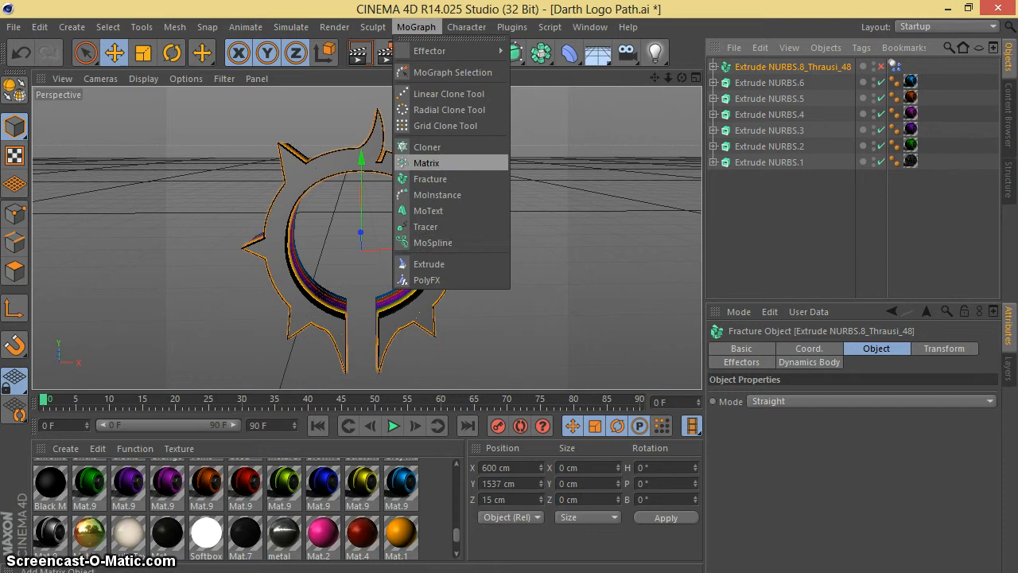
left_click(427, 280)
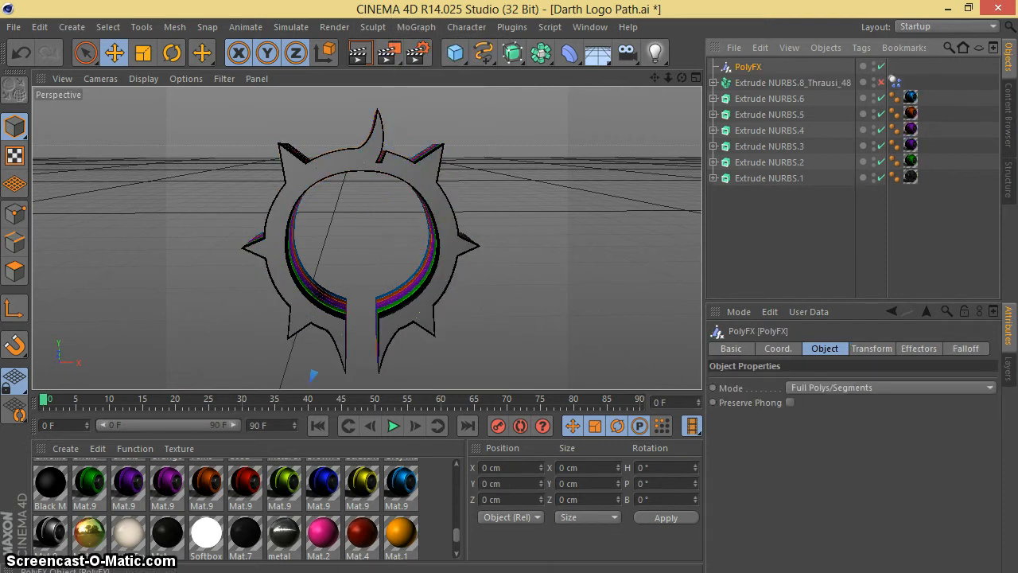
left_click(416, 27)
mouse_move(434, 50)
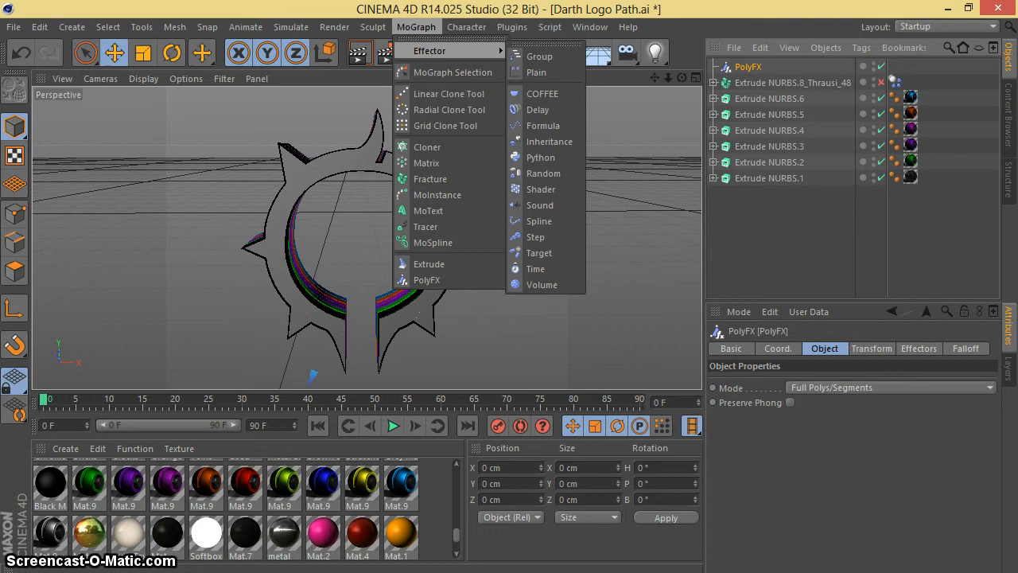
left_click(544, 173)
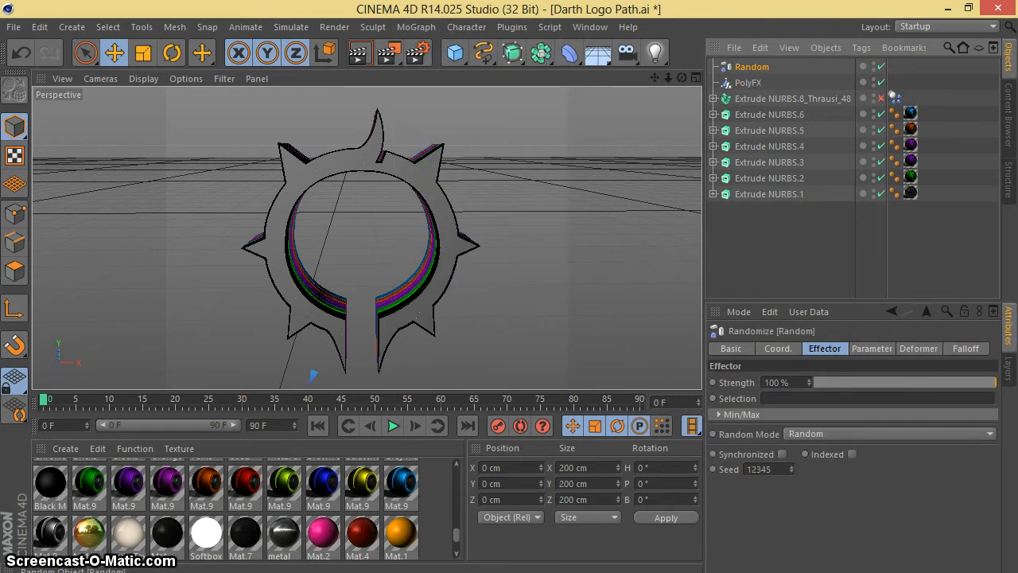
left_click_drag(752, 67, 749, 83)
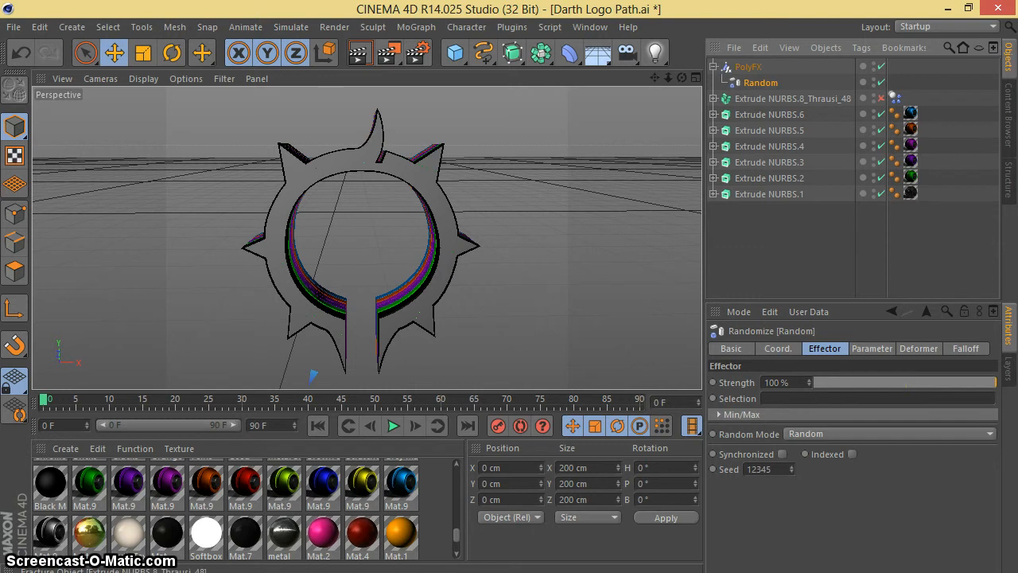
left_click(792, 99)
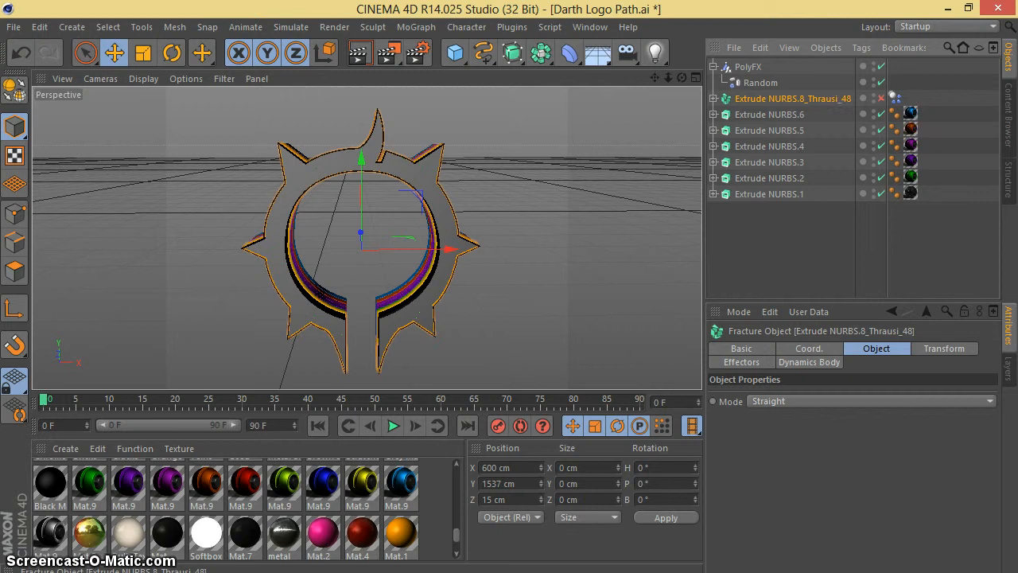
left_click_drag(778, 99, 748, 68)
- Set the Random effector's deformation to Point
left_click(761, 99)
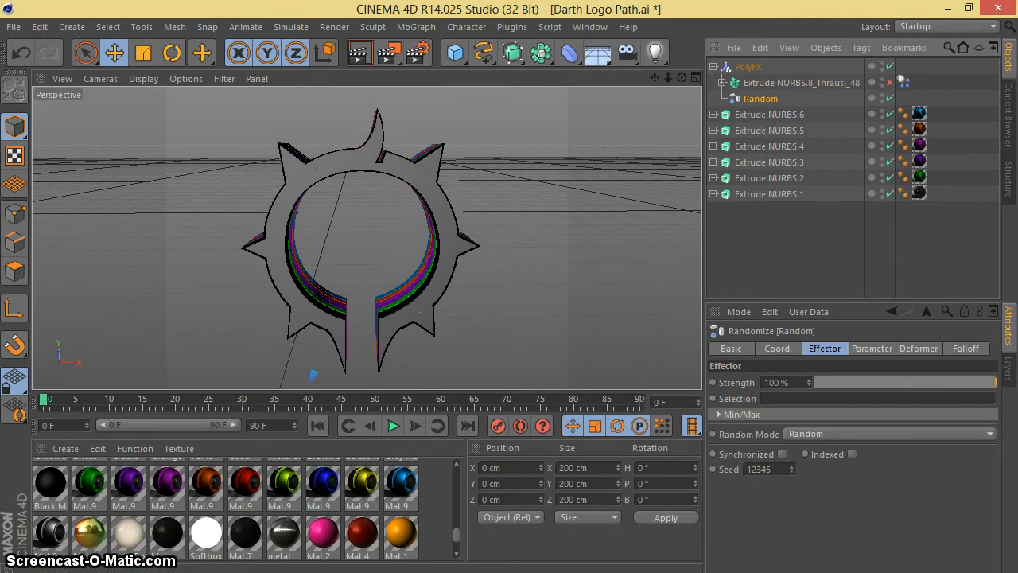
left_click(919, 349)
left_click(833, 382)
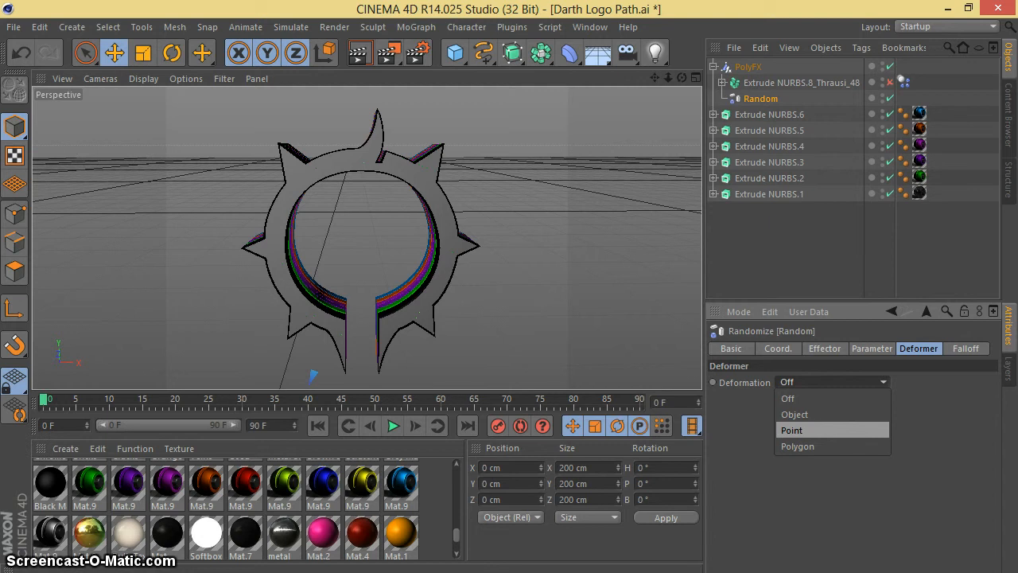
left_click(832, 430)
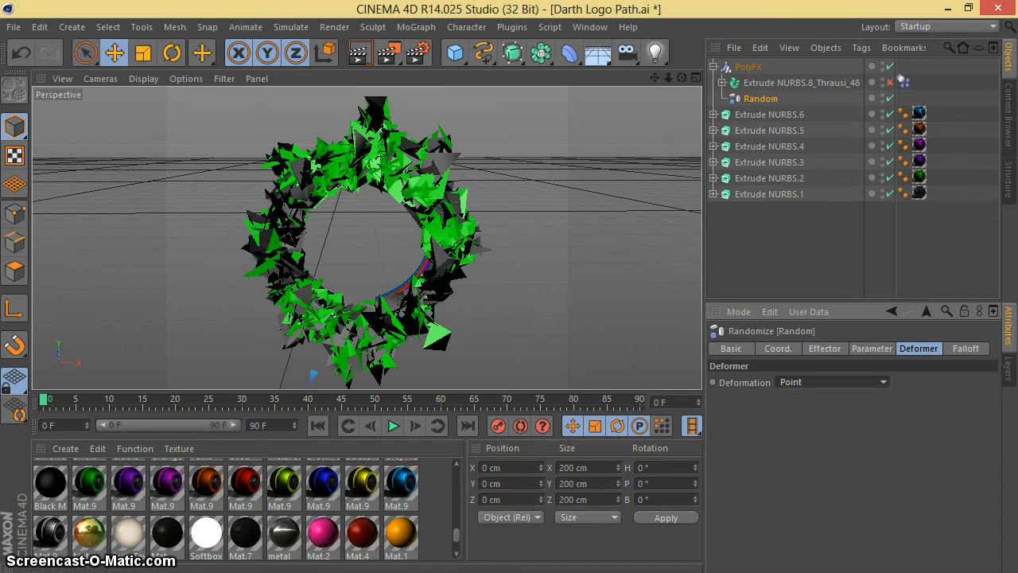
- Set the Random effector's falloff weight to 51% and its strength to 28%
left_click(825, 348)
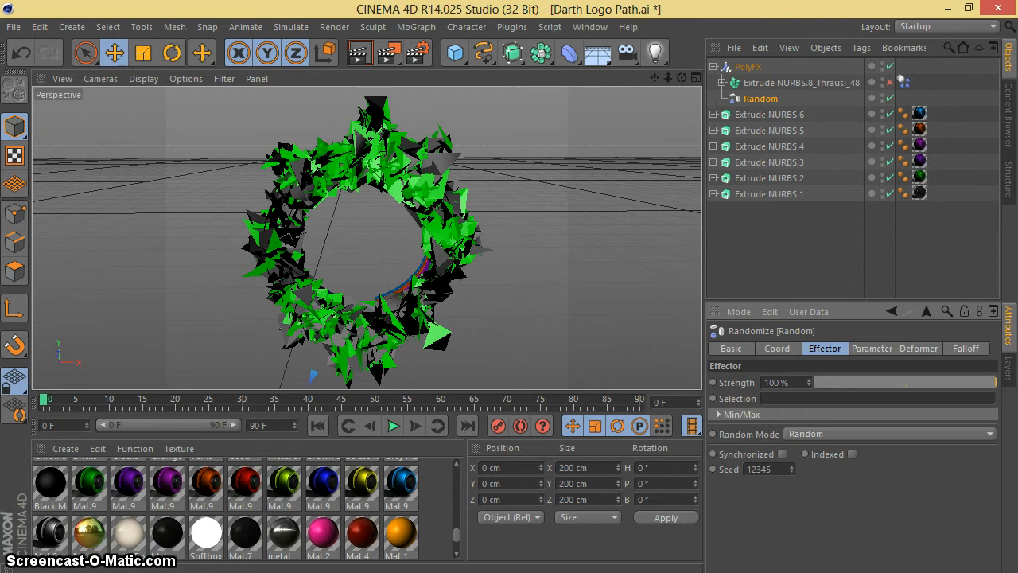
left_click(965, 348)
mouse_move(891, 412)
left_mouse_down()
mouse_move(830, 412)
mouse_move(904, 412)
left_mouse_up()
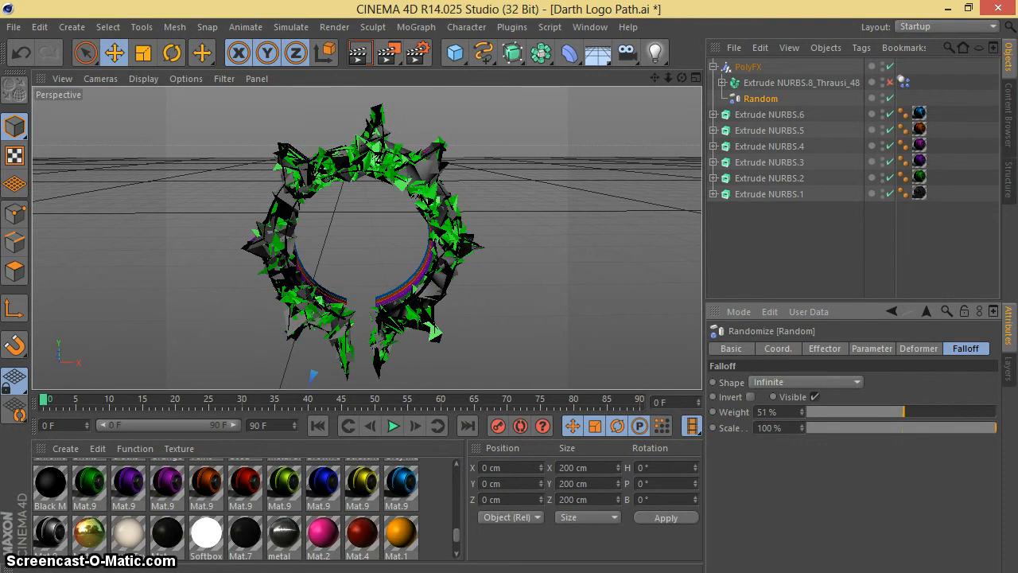
left_click(825, 348)
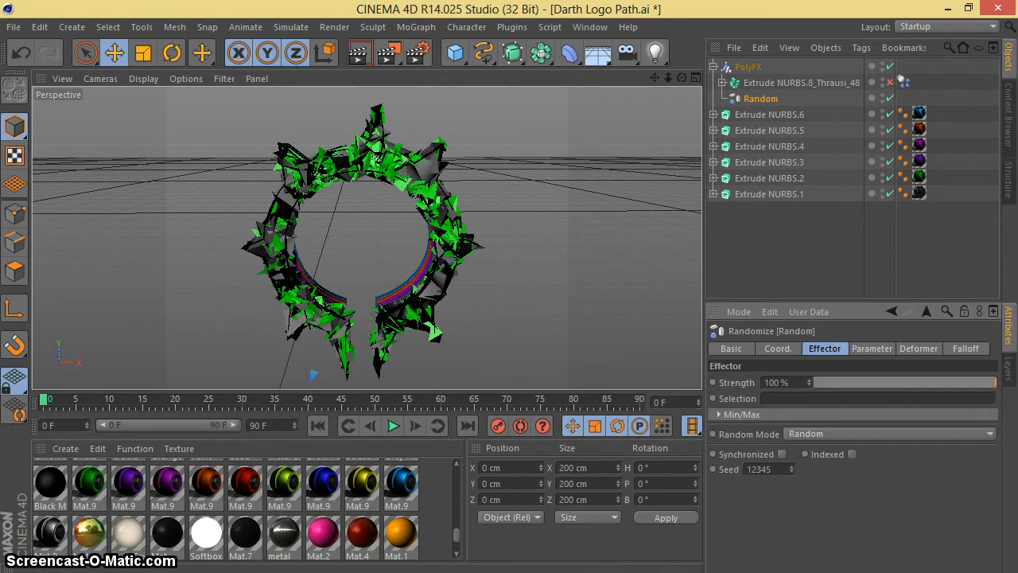
left_click_drag(843, 383, 865, 382)
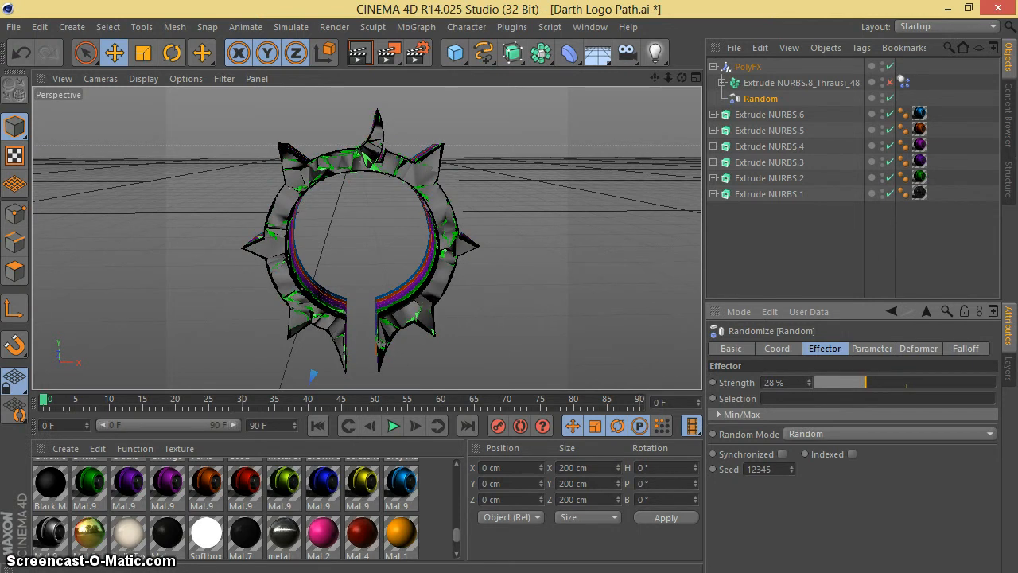
- Switch to Skype, send the reply "?" in the open chat, and return to Cinema 4D
key("alt+Tab")
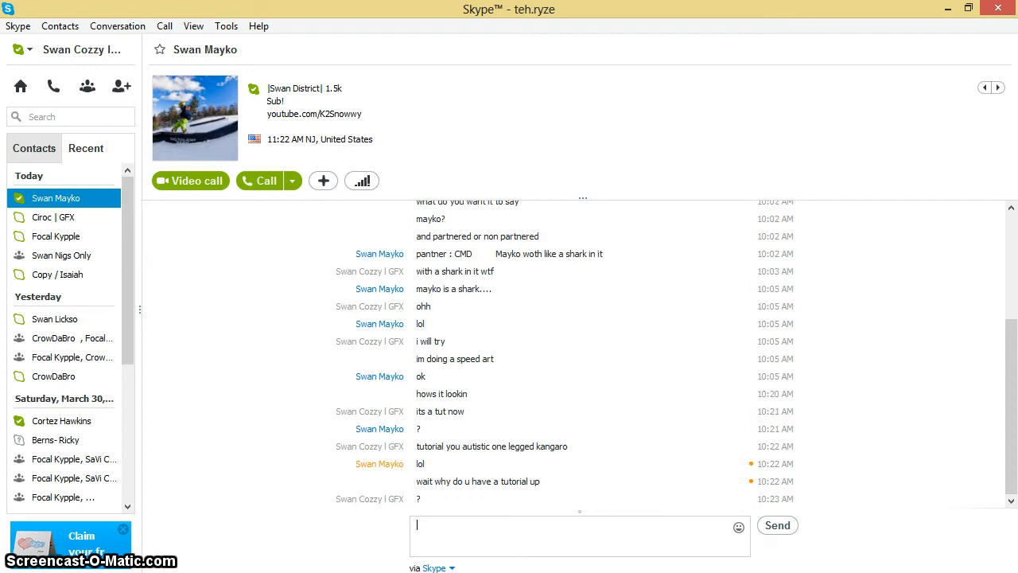
key("alt+Tab")
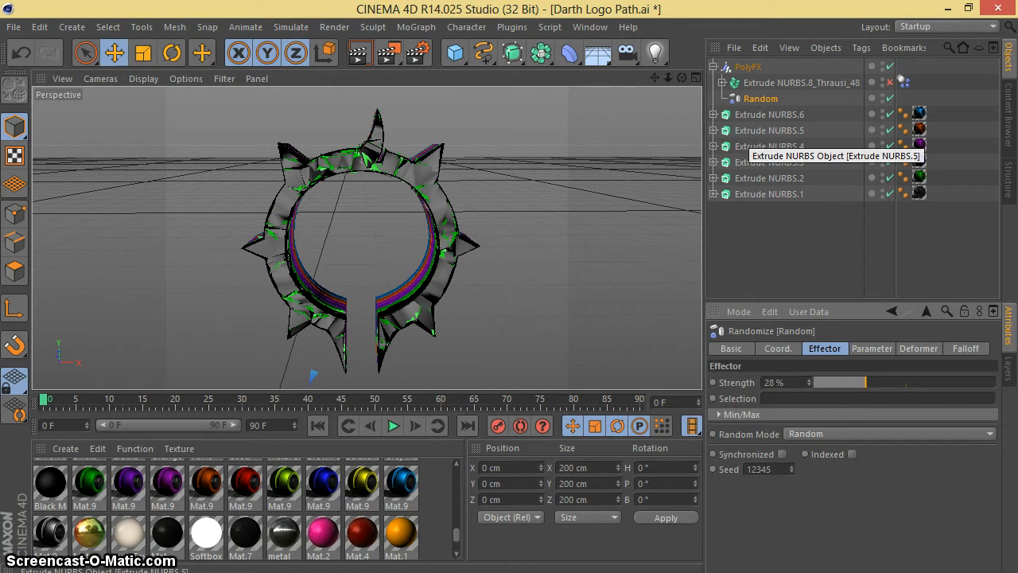
- Render the fractured logo in the Picture Viewer, continuing past the texture error, and close the viewer after checking the image
left_click(796, 248)
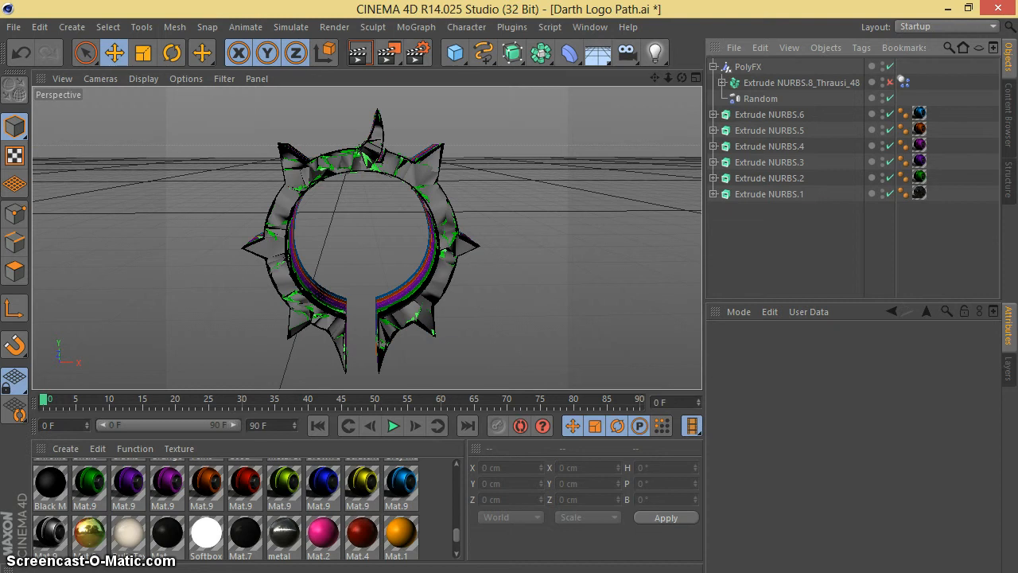
left_click(389, 54)
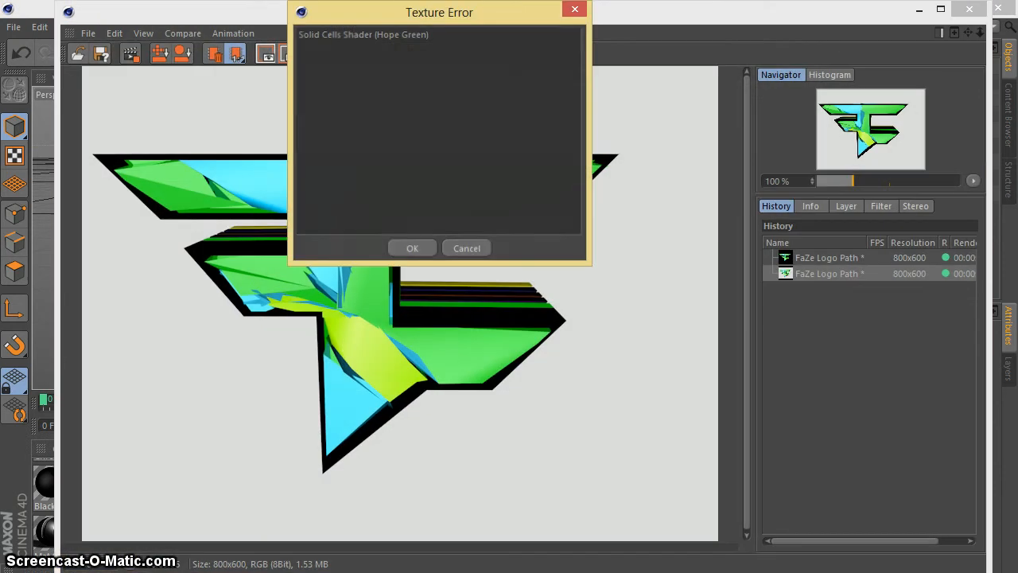
key("Return")
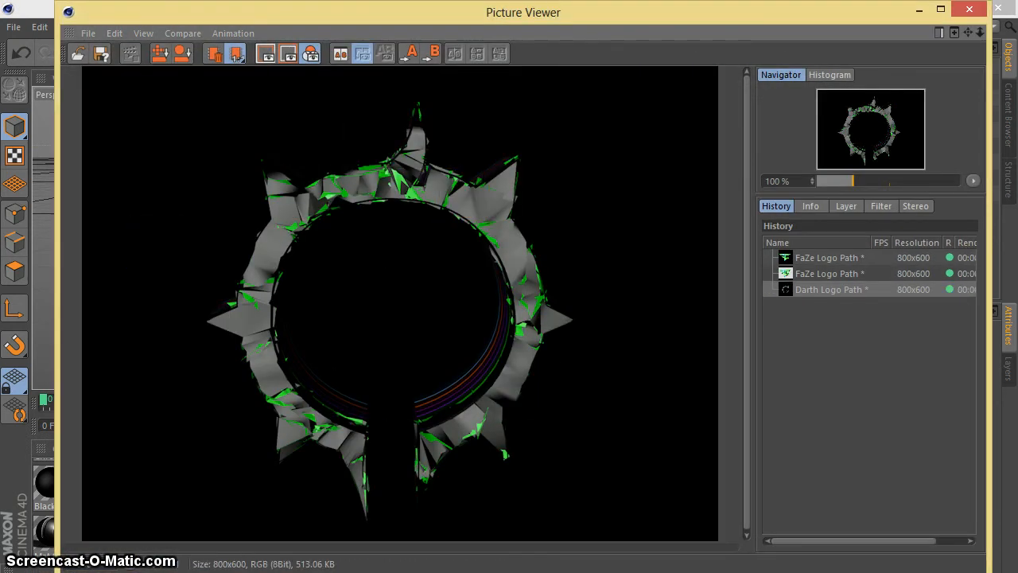
left_click(970, 9)
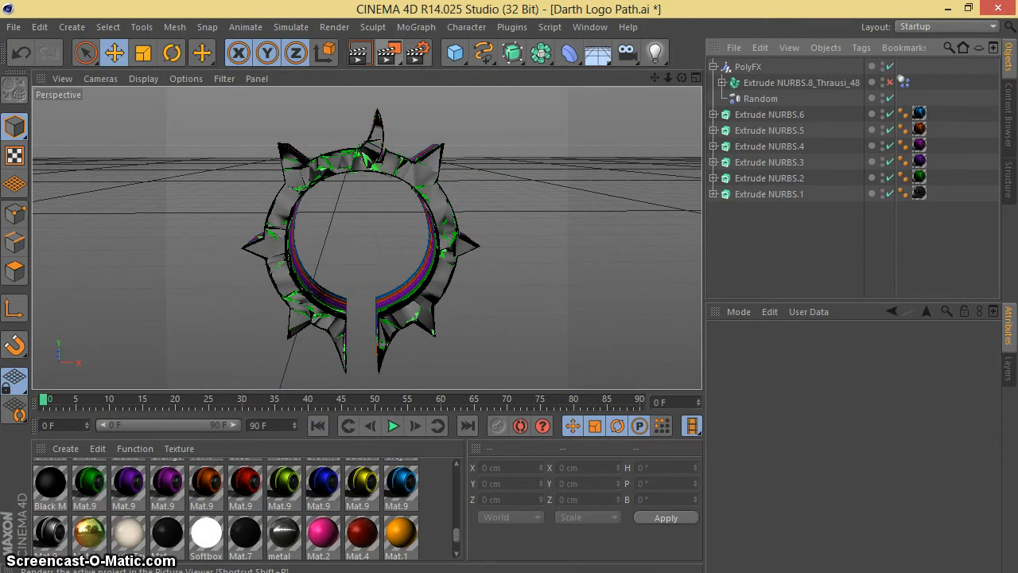
- Add a Background object and apply the White - AcrezHD material to it
left_click_drag(598, 52, 659, 191)
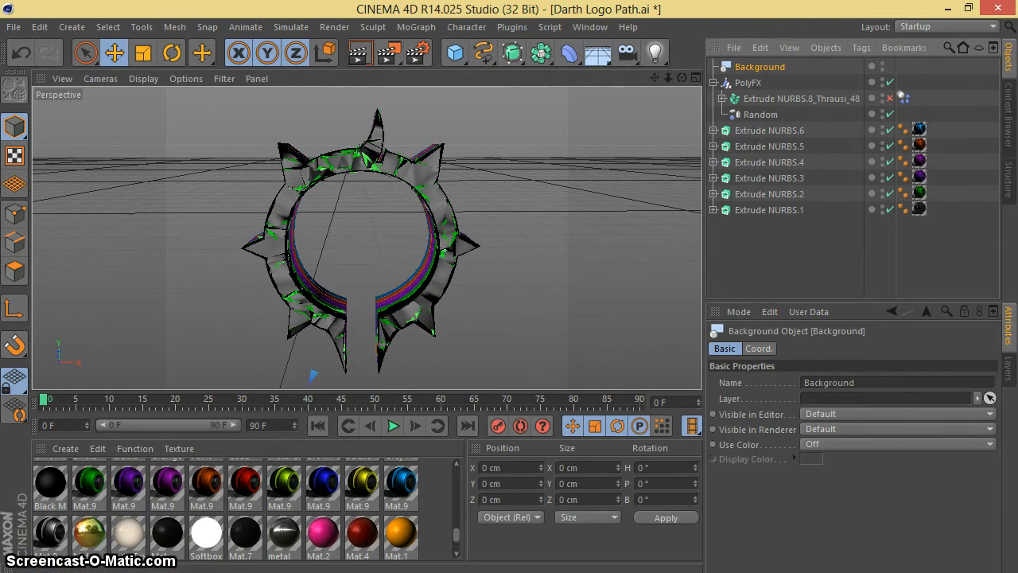
scroll(246, 509, "up", 3)
left_click_drag(457, 504, 457, 492)
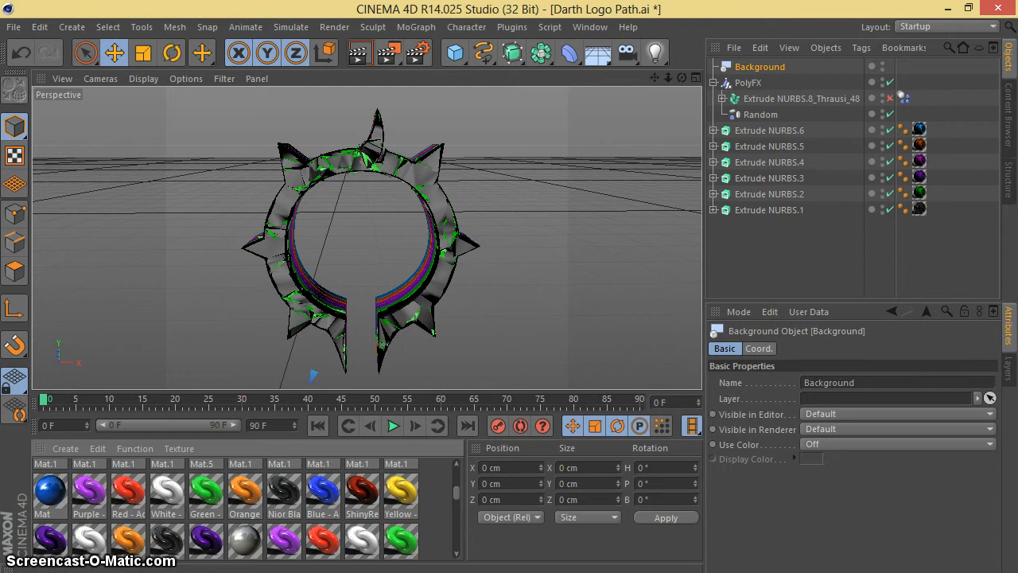
left_click_drag(362, 541, 904, 67)
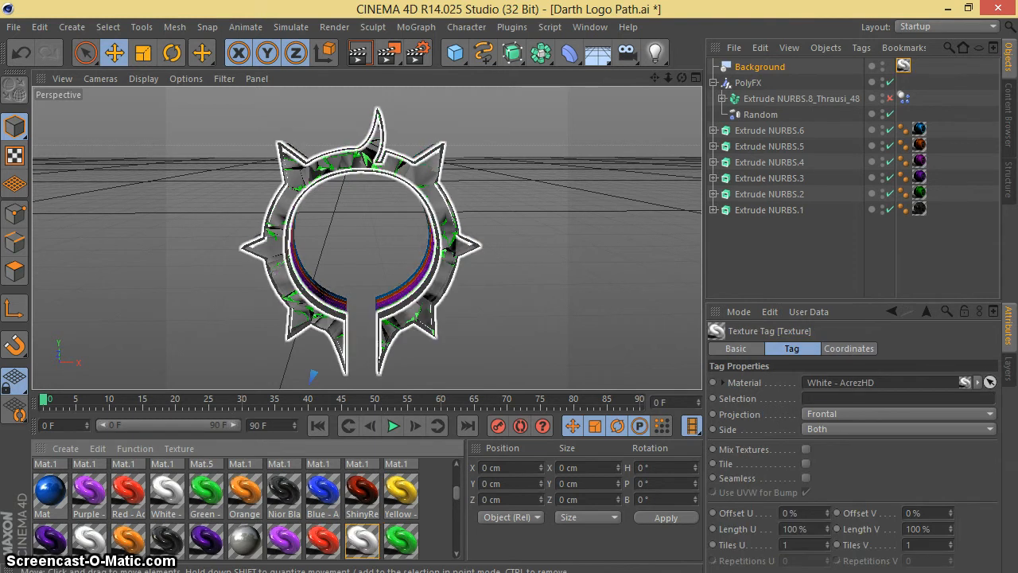
- Duplicate the fractured Extrude NURBS.8_Thrausi_48 object and place the copy between Background and PolyFX in the object hierarchy
left_click(801, 98)
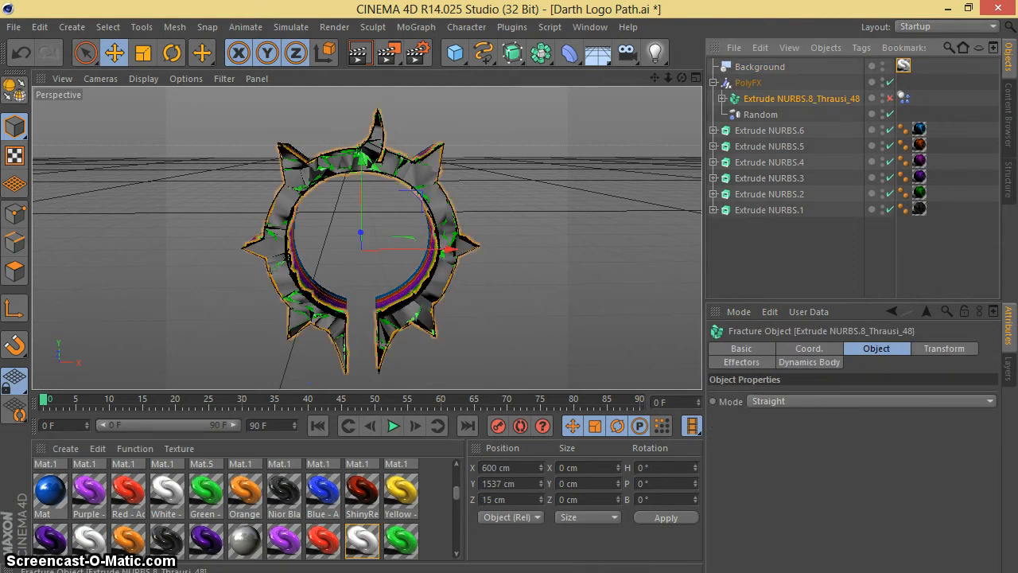
left_click(714, 82)
left_click(748, 83)
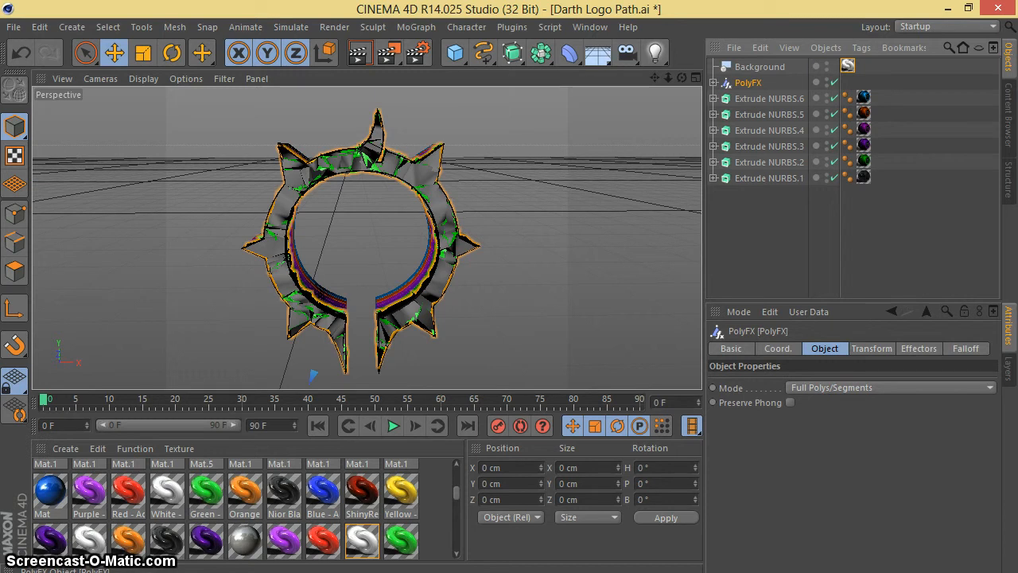
left_click(714, 82)
left_click(801, 99)
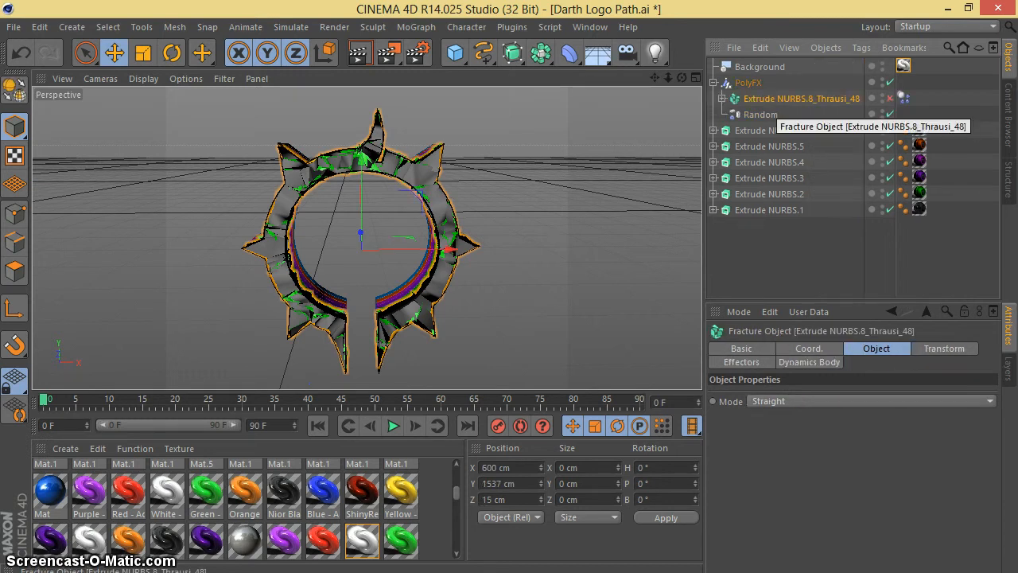
key("ctrl+c")
key("ctrl+v")
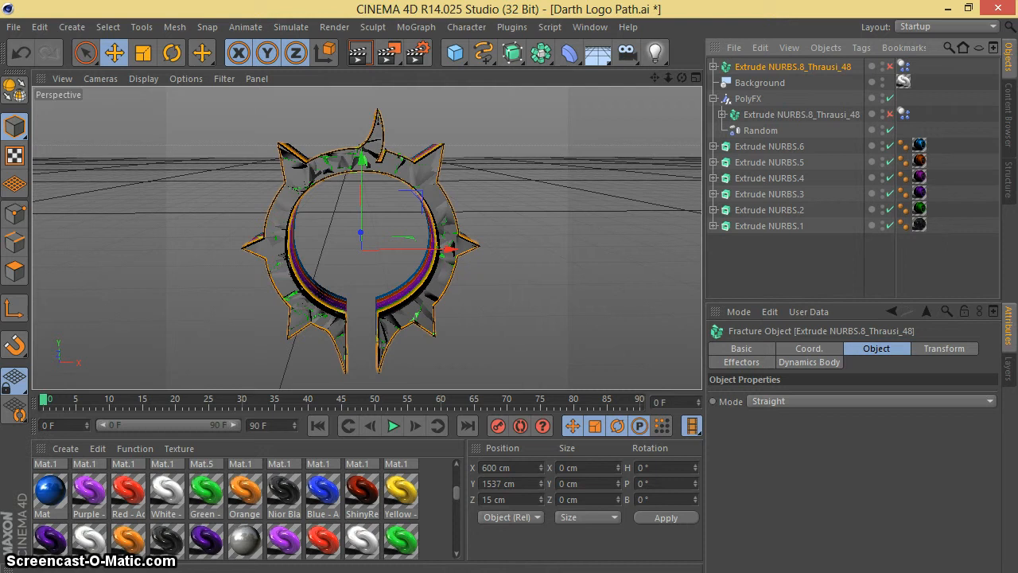
left_click(714, 98)
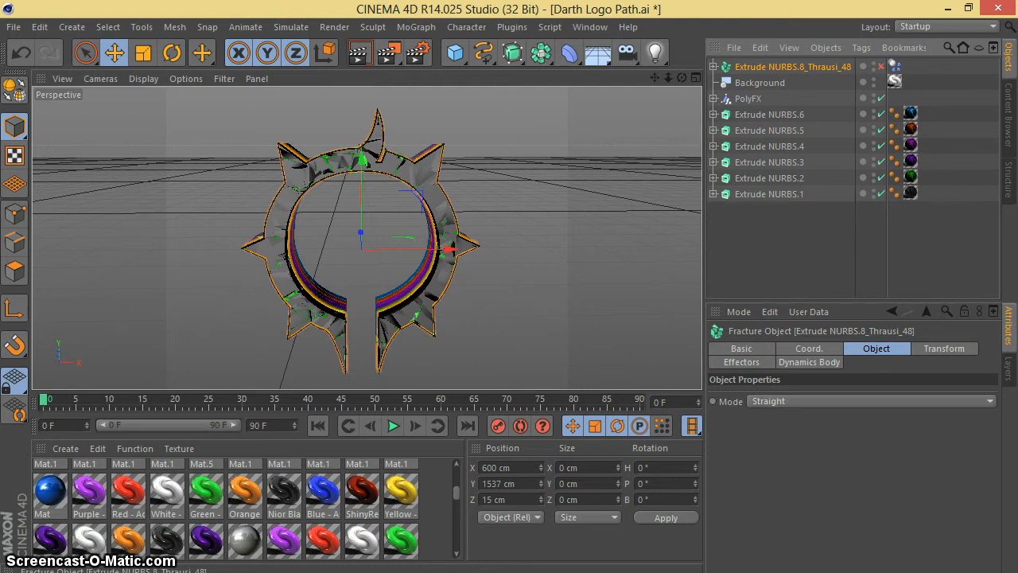
left_click_drag(780, 67, 780, 90)
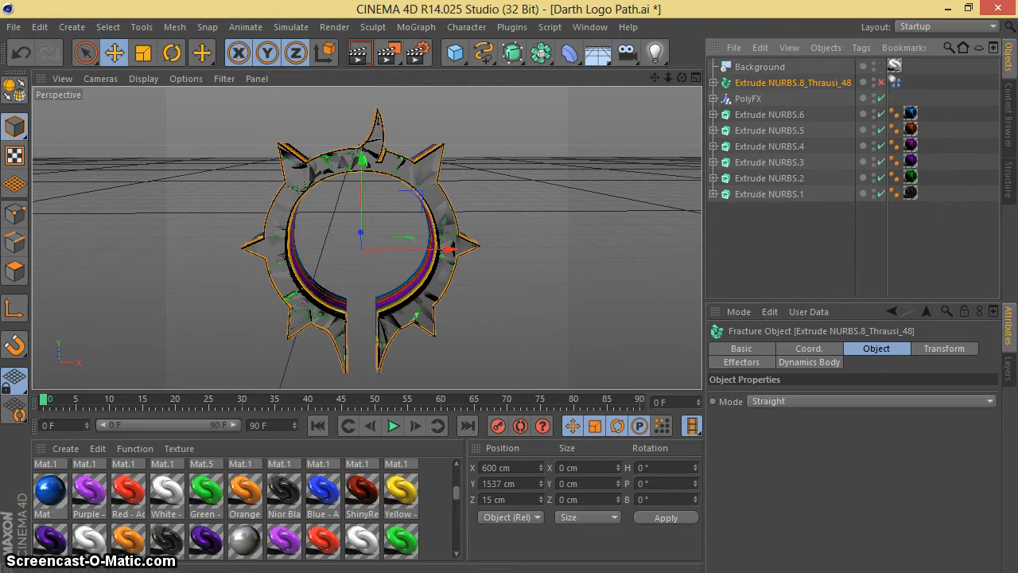
- Add a second PolyFX and a Random effector, and nest the effector and the duplicated fracture object under the new PolyFX
left_click(416, 27)
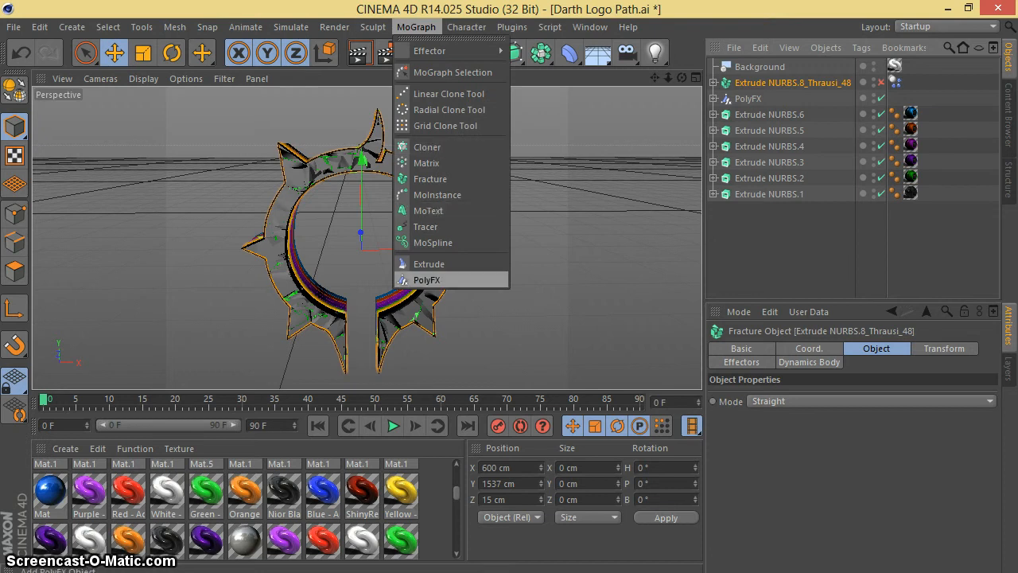
left_click(430, 280)
left_click(416, 26)
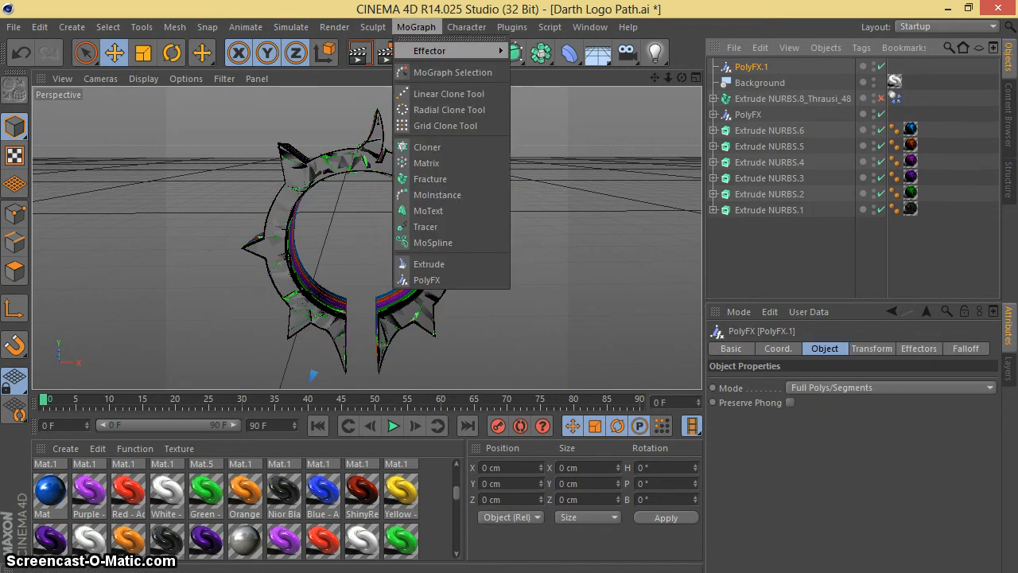
mouse_move(429, 50)
left_click(543, 172)
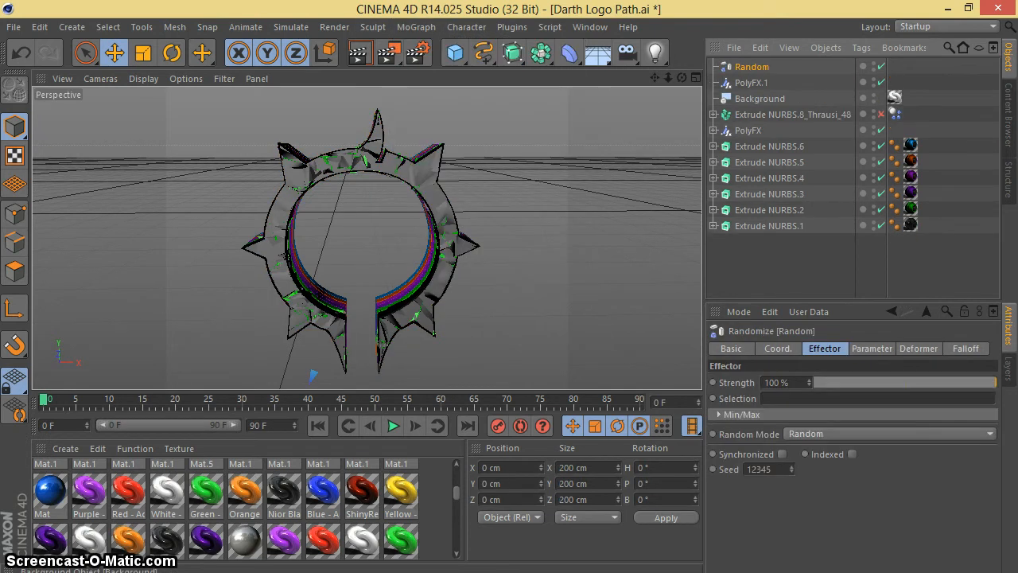
left_click(792, 114)
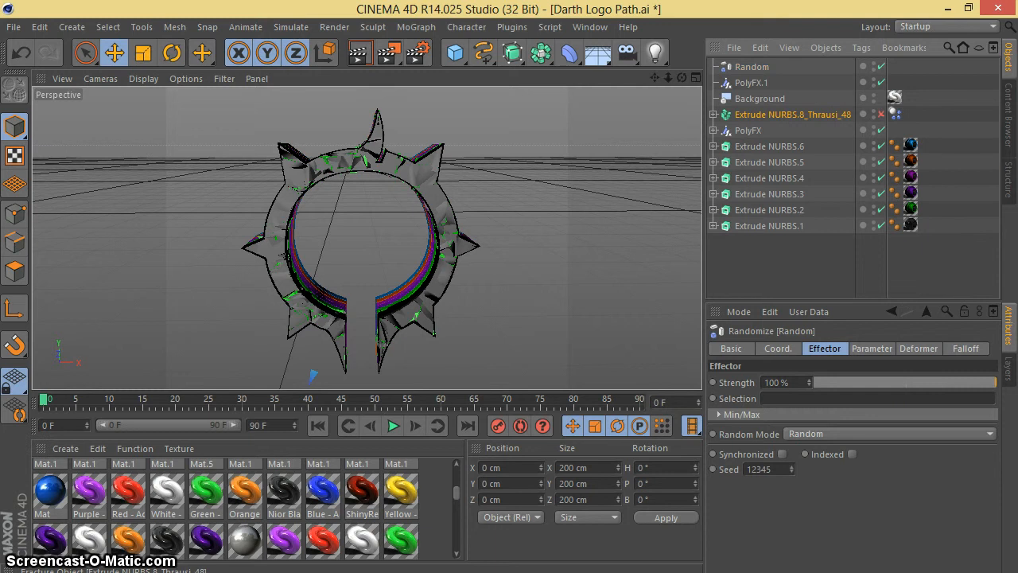
left_click_drag(793, 115, 752, 82)
left_click(752, 67)
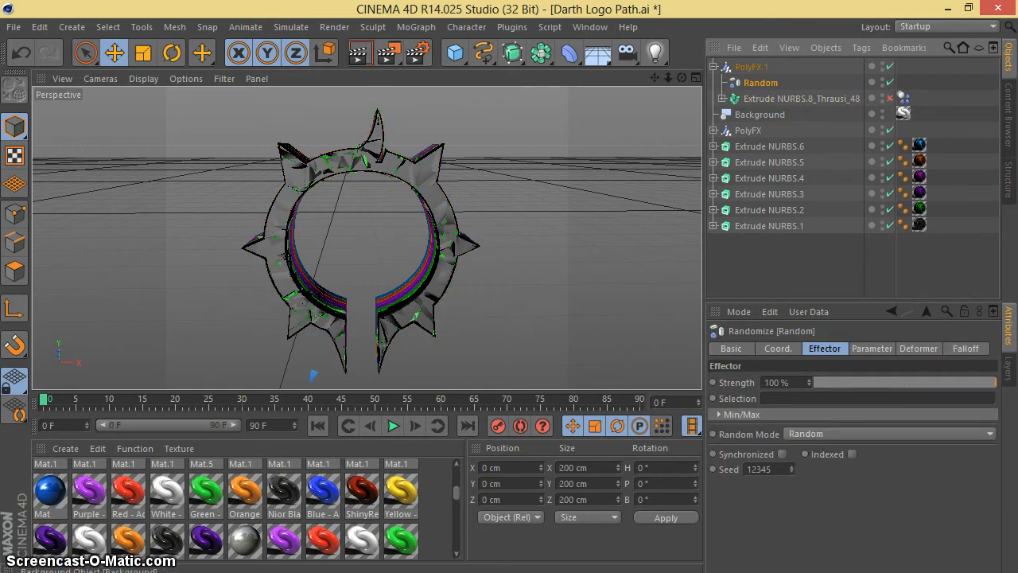
- Set the new Random effector's deformation mode to Point
left_click(966, 348)
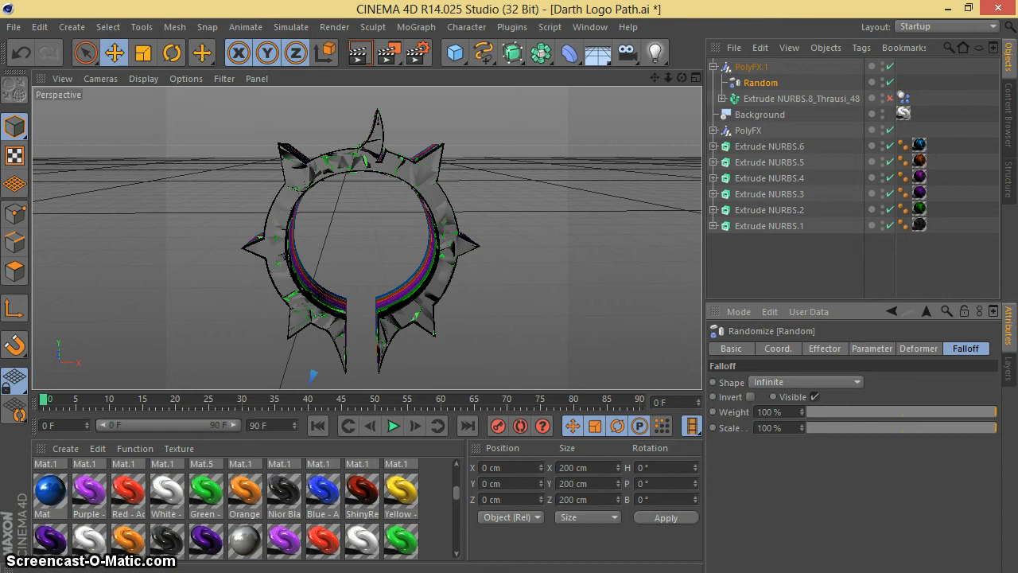
left_click(919, 348)
left_click(832, 381)
left_click(795, 430)
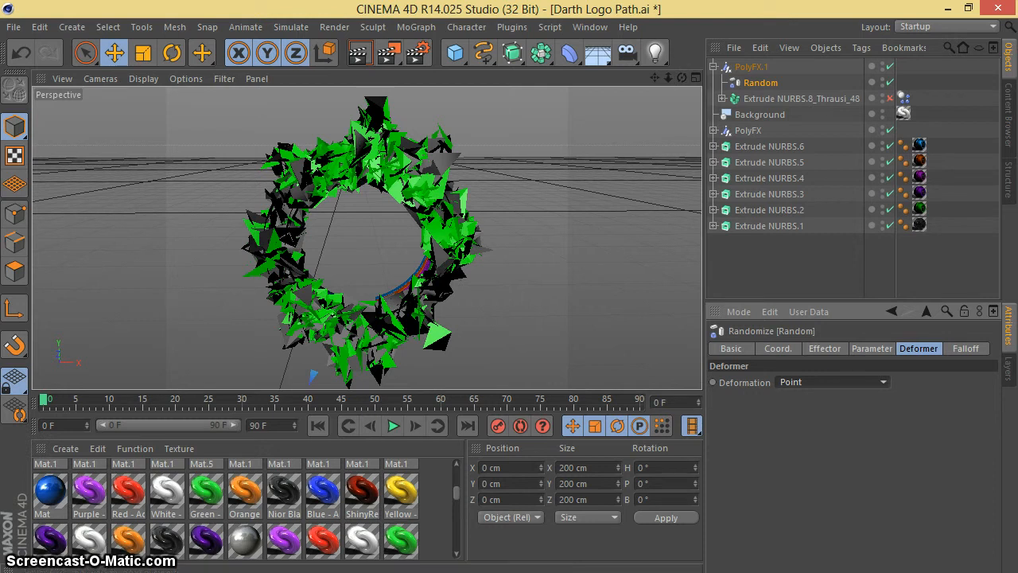
- Reduce the new Random effector's strength to 46%
left_click(731, 348)
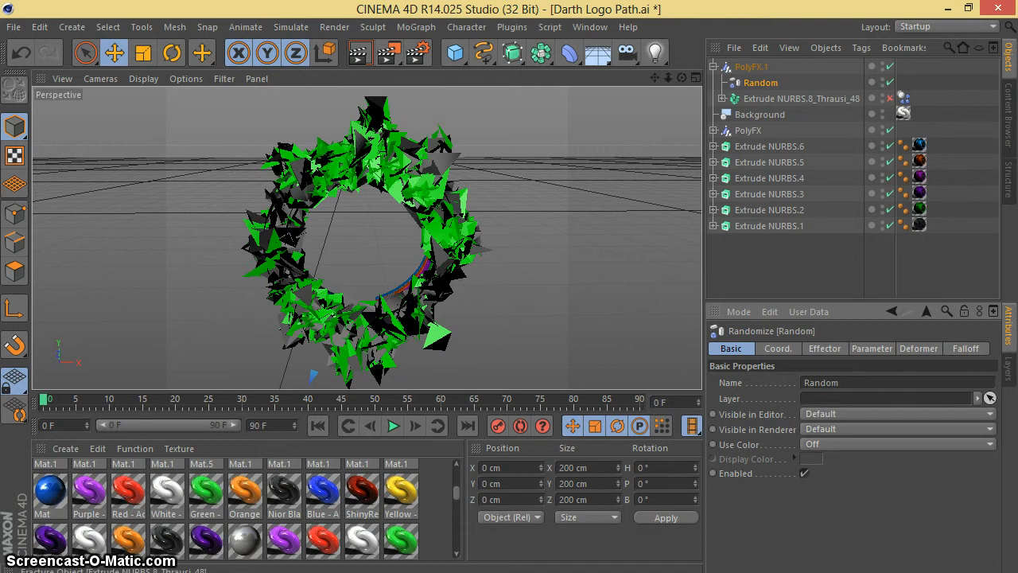
left_click(801, 99)
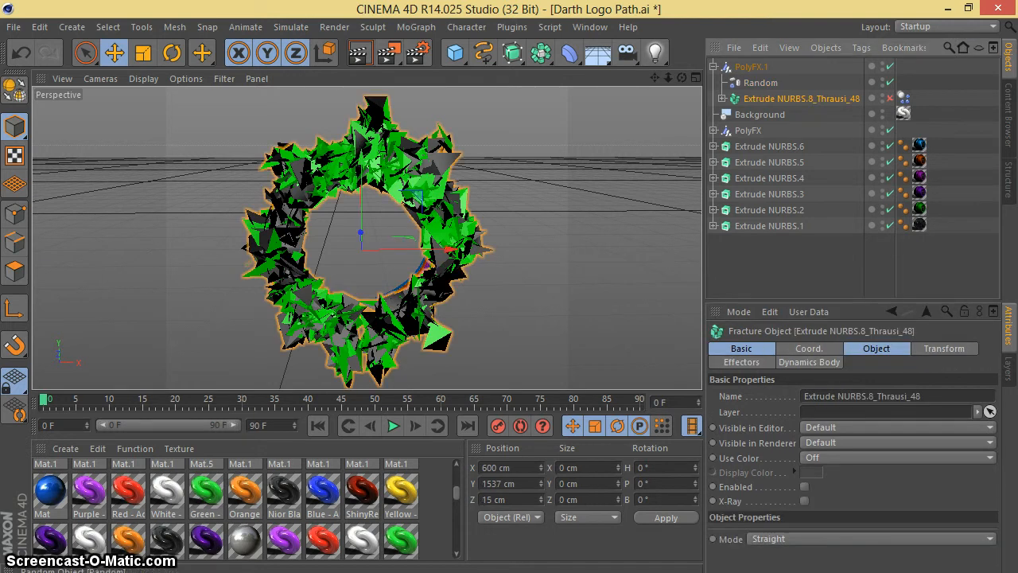
left_click(752, 67)
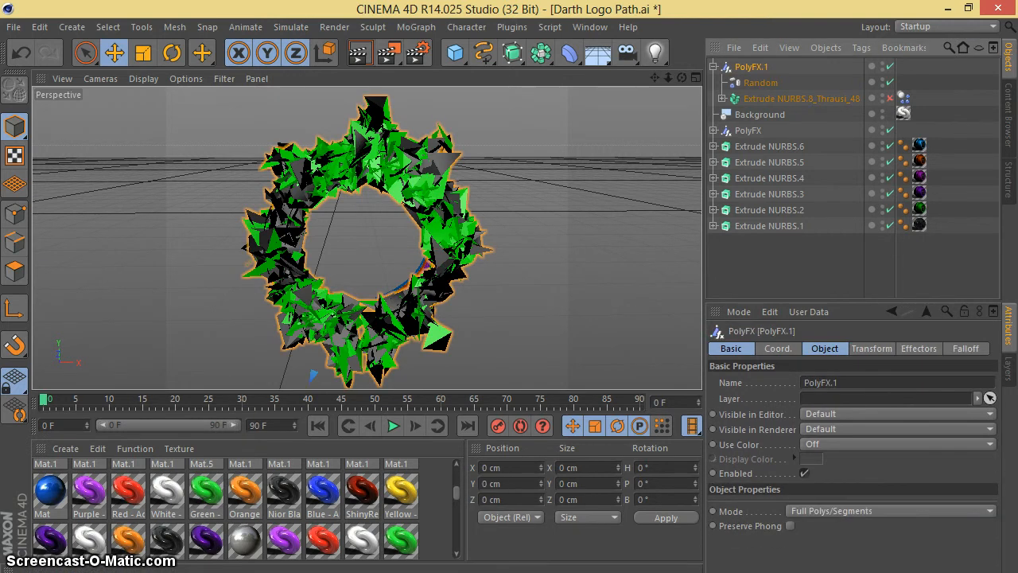
left_click(872, 348)
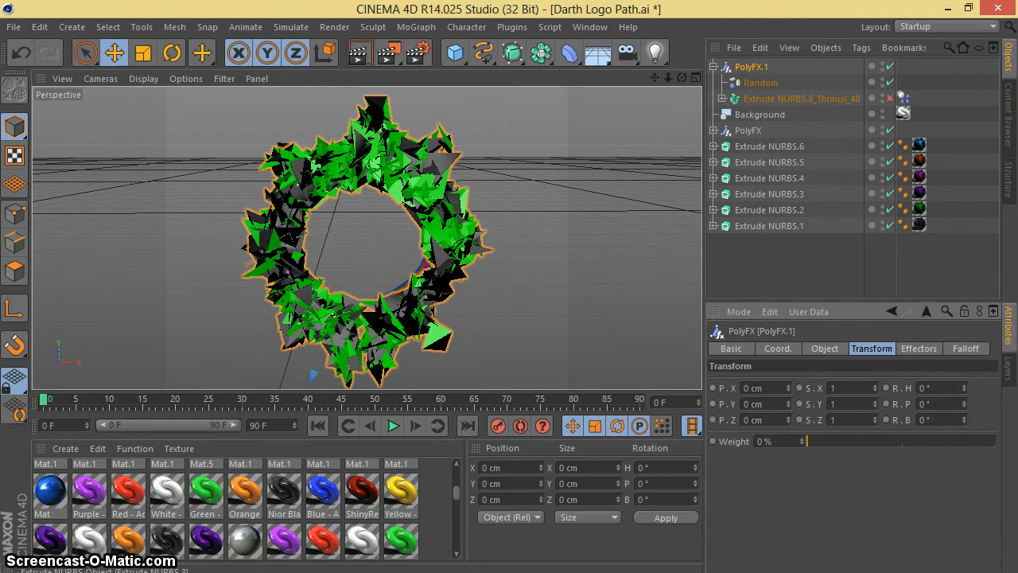
left_click(760, 83)
left_click_drag(853, 383, 900, 383)
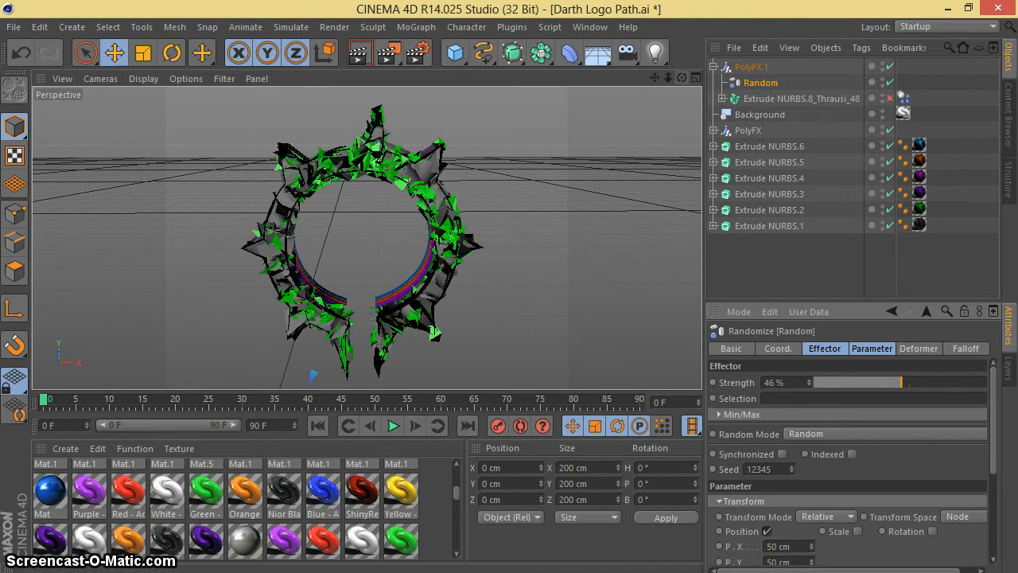
- In the top view, move the new Random effector and the duplicated fracture object together about 153 cm along Z, behind the coloured layers
key("F5")
key("F2")
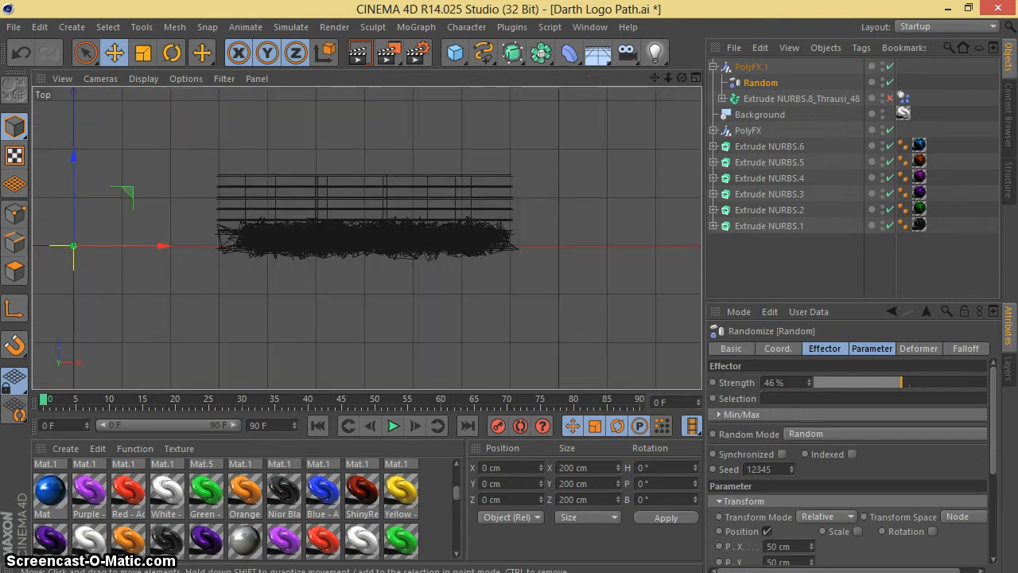
left_click(801, 99, "ctrl")
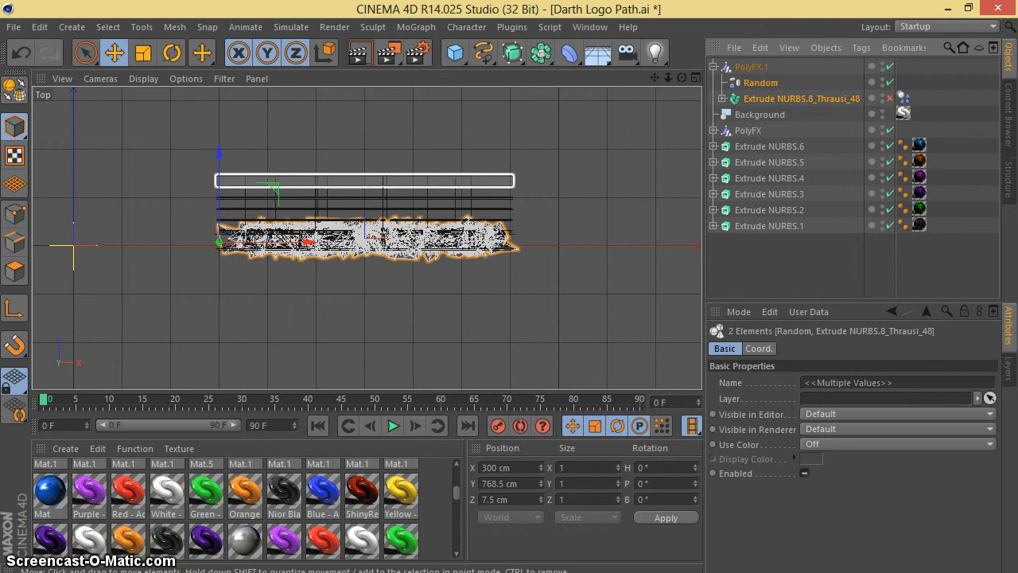
left_click_drag(219, 159, 219, 86)
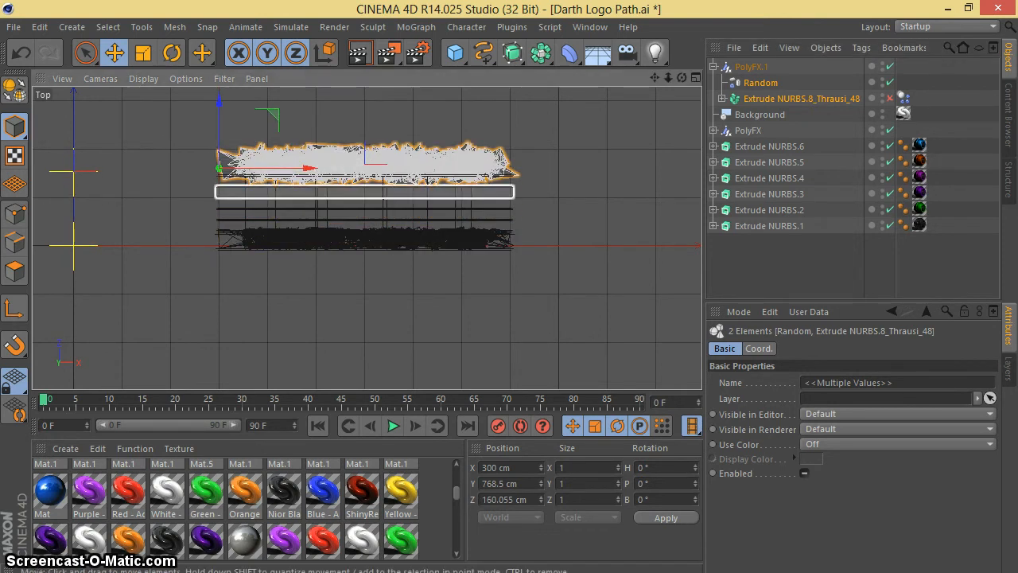
- Raise the new Random effector's strength to 63% while checking the logo in the perspective view
key("F5")
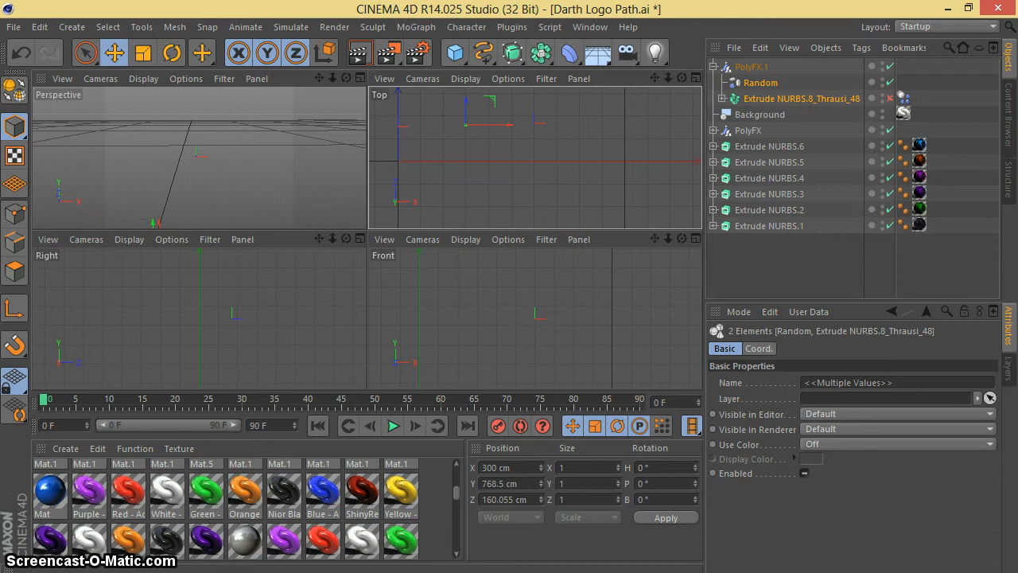
left_click(361, 78)
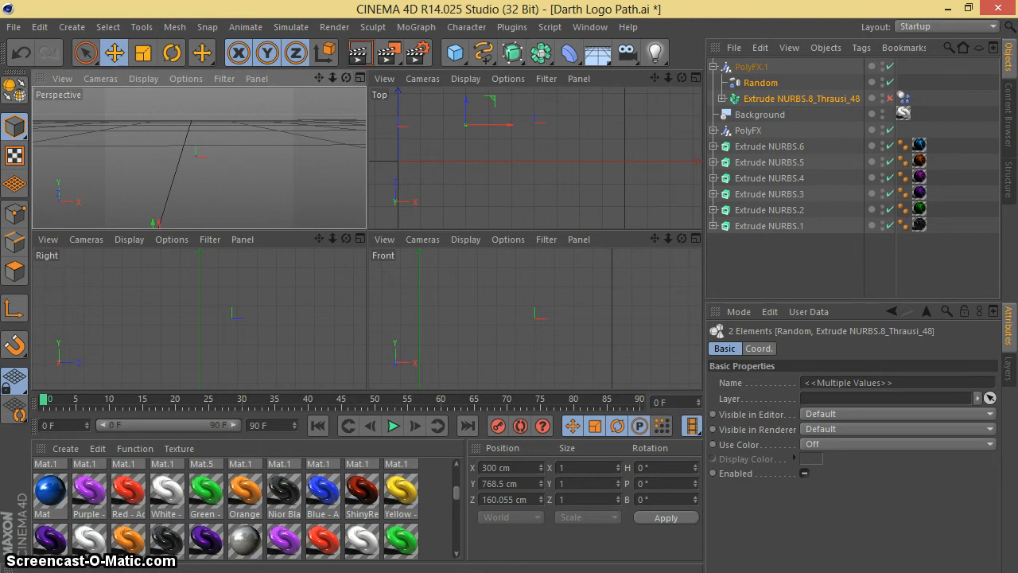
left_click(361, 78)
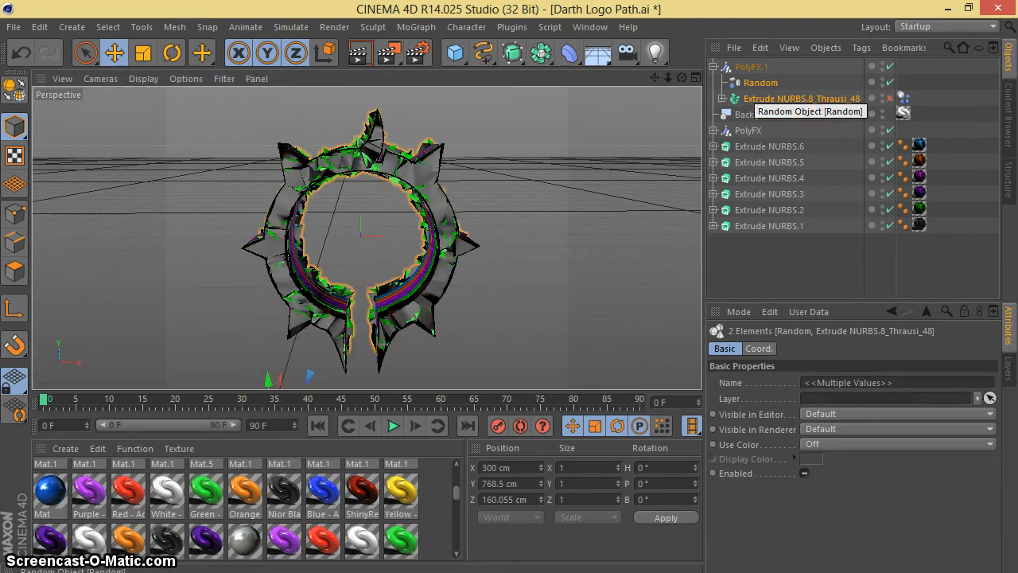
left_click(760, 83)
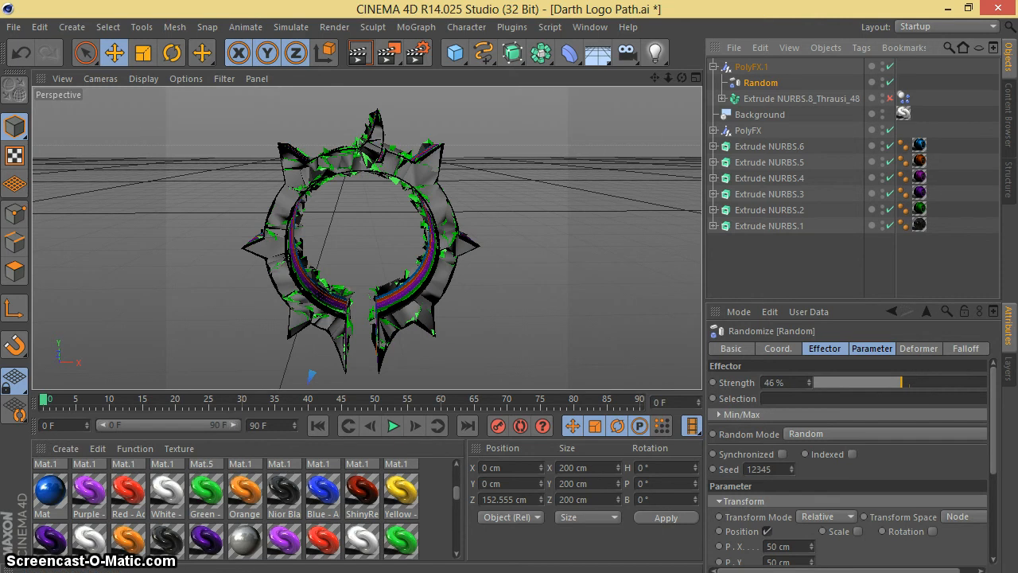
left_click_drag(901, 381, 933, 382)
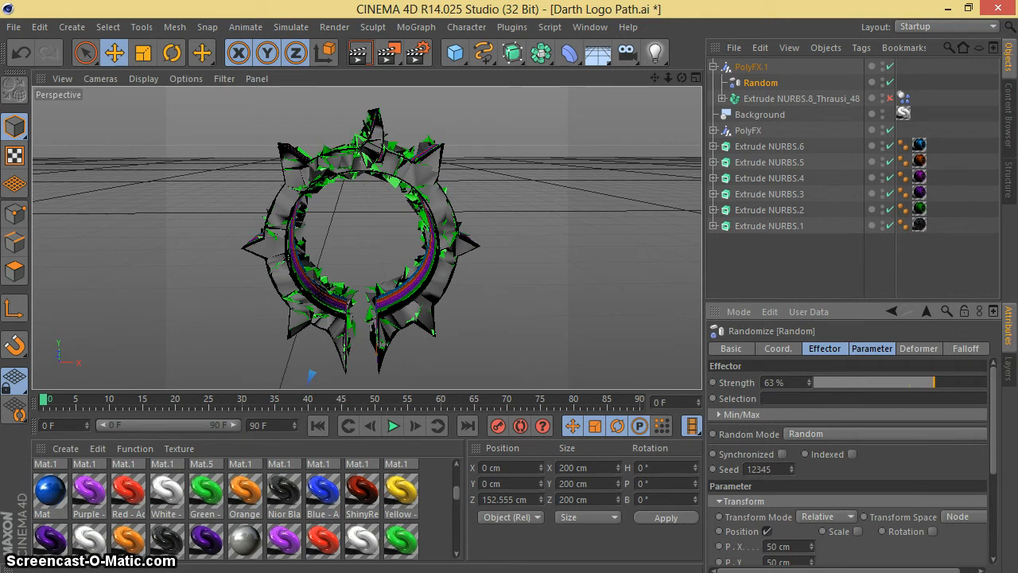
- Switch to Skype, send the reply "??" in the open chat, and return to Cinema 4D
key("alt+Tab")
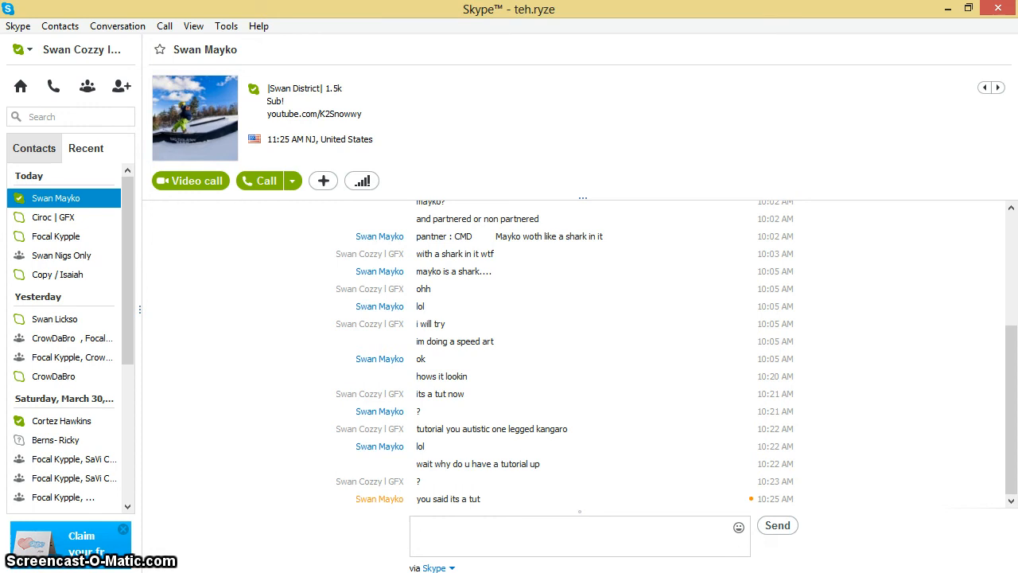
type("??")
key("Return")
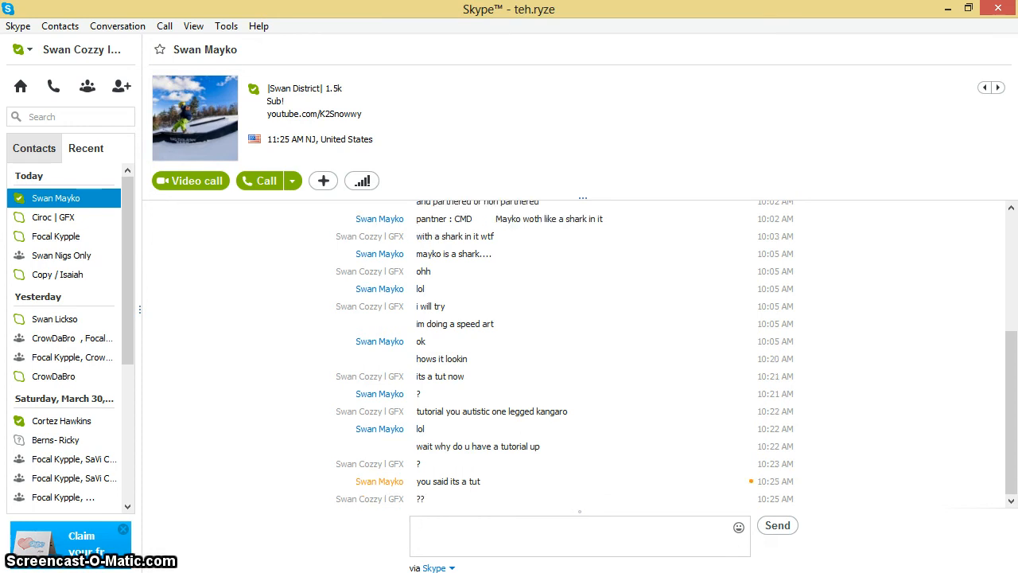
key("alt+Tab")
- Render the logo with both fractured layers and the white background in the Picture Viewer, continuing past the texture error
left_click(389, 53)
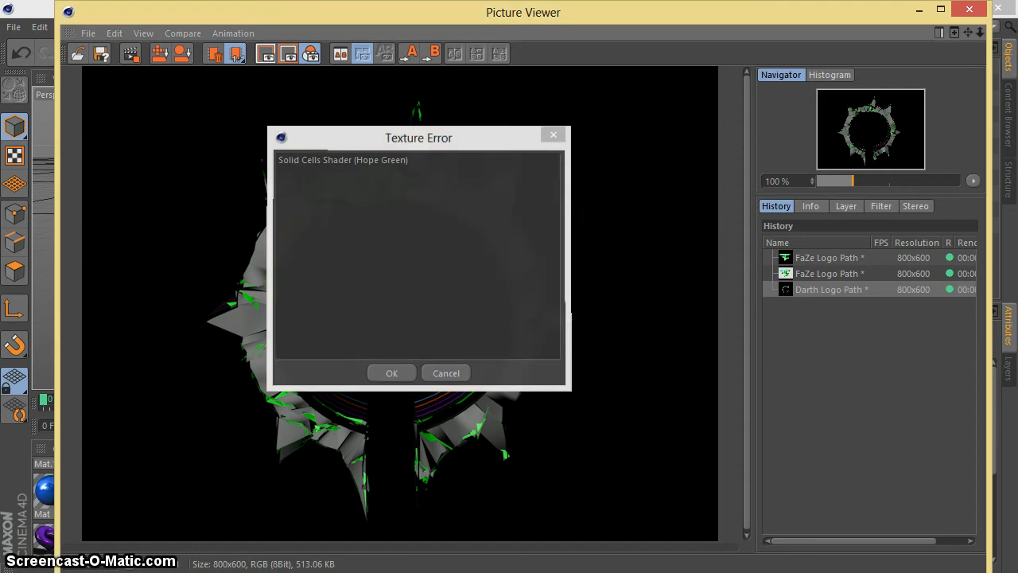
key("Return")
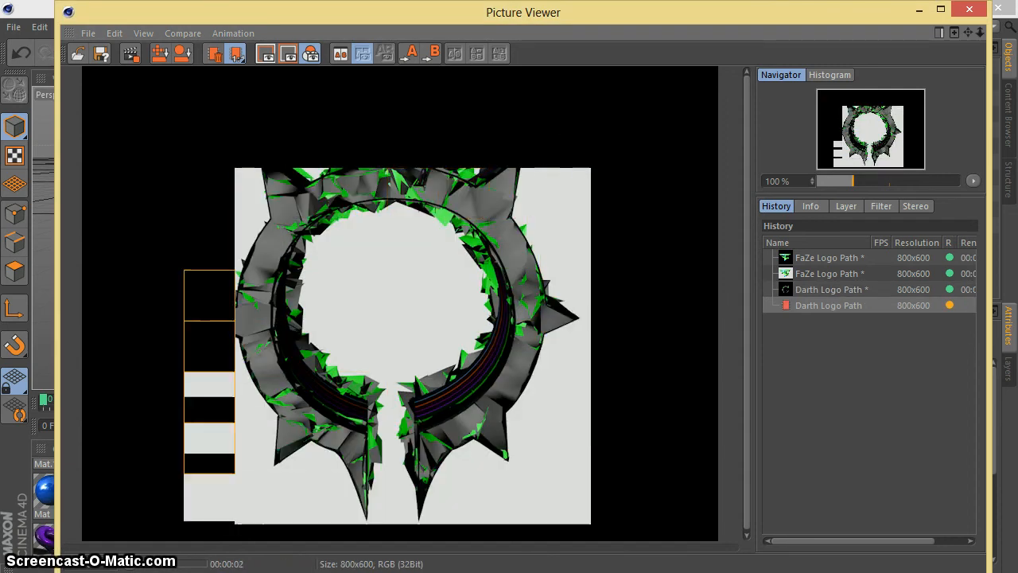